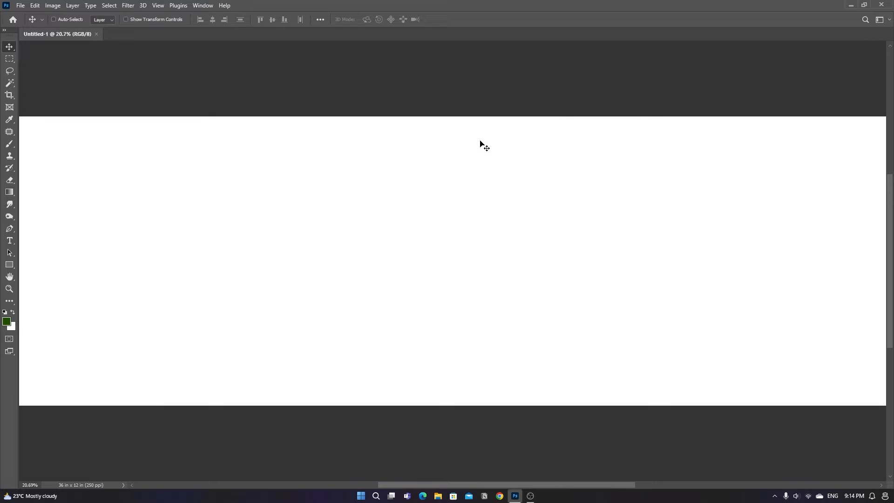
Step: Add a vertical guide at 18 inches, down the middle of the blank album page
{"action": "key", "text": "alt+v"}
{"action": "type", "text": "e"}
{"action": "type", "text": "18"}
{"action": "key", "text": "Return"}
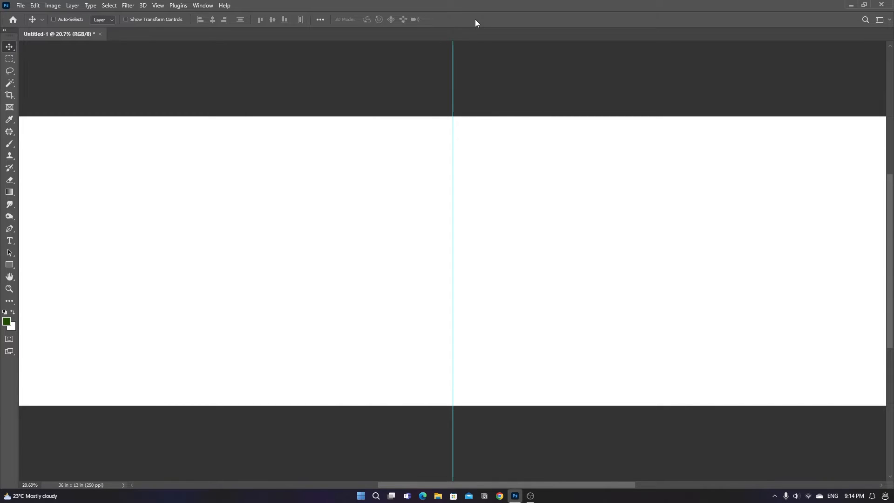
{"action": "key", "text": "ctrl+minus"}
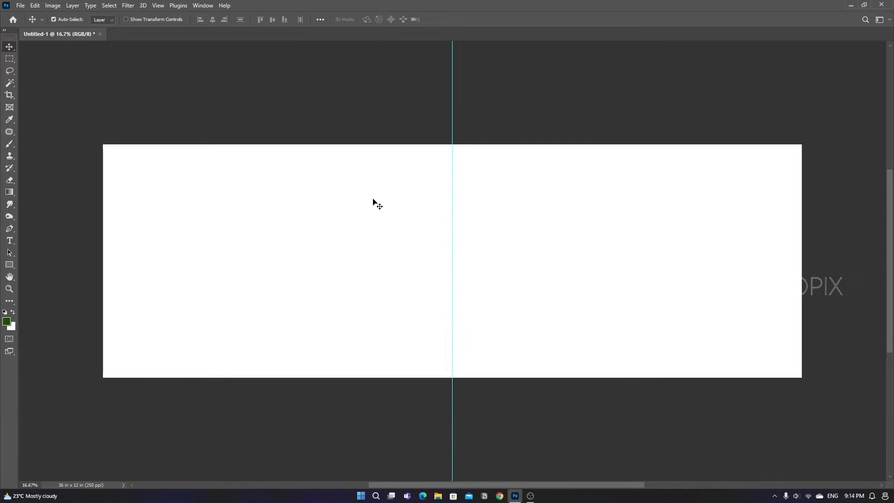
{"action": "left_click_drag", "start_coordinate": [384, 259], "coordinate": [388, 269]}
Step: Open the close-up portrait numbered 15181108 from the candid album folder
{"action": "key", "text": "ctrl+o"}
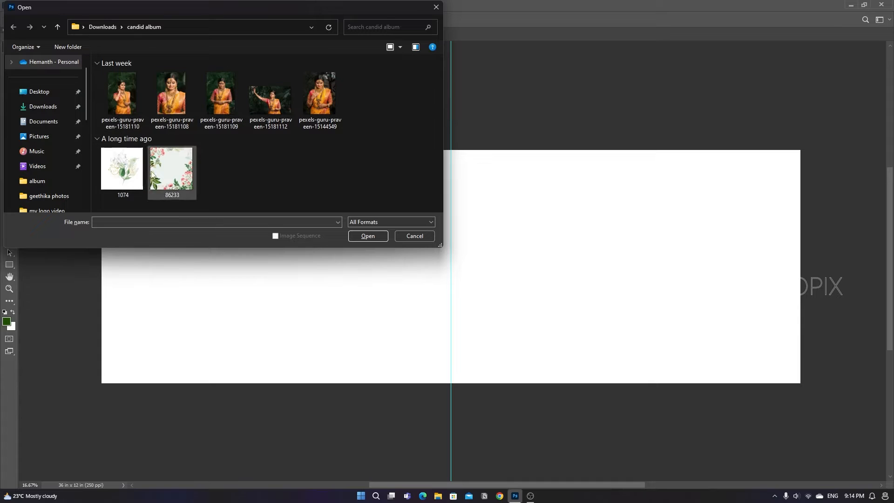
{"action": "left_click_drag", "start_coordinate": [228, 164], "coordinate": [140, 193]}
{"action": "left_click", "coordinate": [274, 174]}
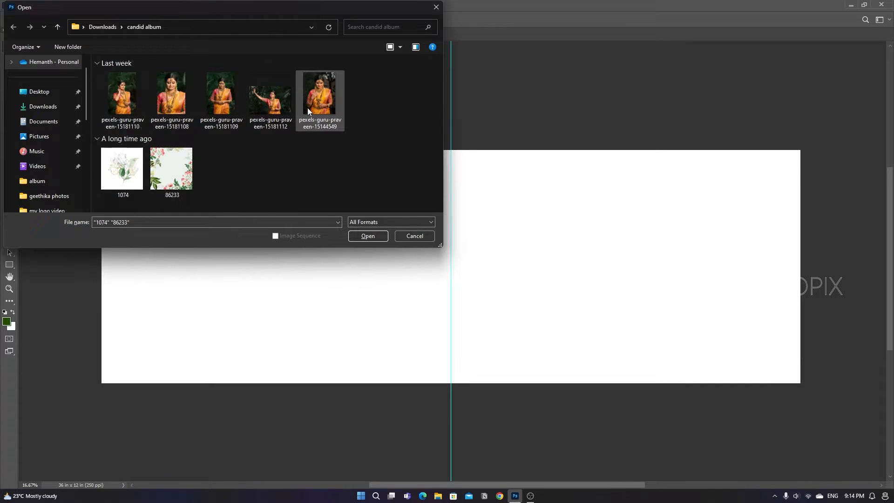
{"action": "left_click", "coordinate": [177, 104]}
{"action": "key", "text": "Return"}
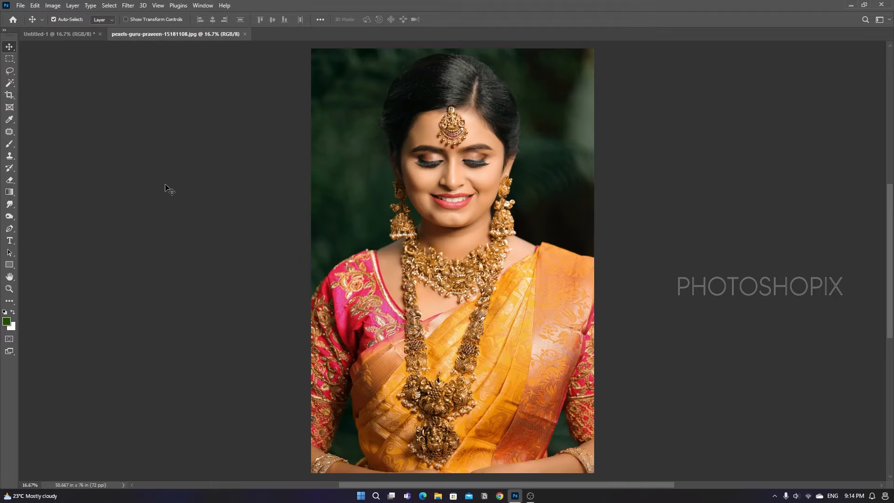
Step: Correct the portrait with the Camera Raw filter, using Shadows +11, Temperature -2 and Tint +11
{"action": "left_click_drag", "start_coordinate": [383, 120], "coordinate": [517, 195]}
{"action": "key", "text": "ctrl+0"}
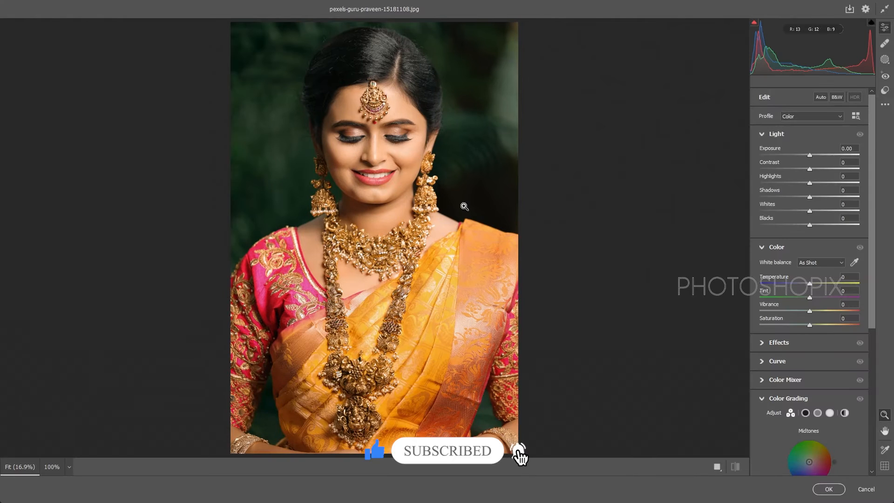
{"action": "left_click", "coordinate": [464, 206]}
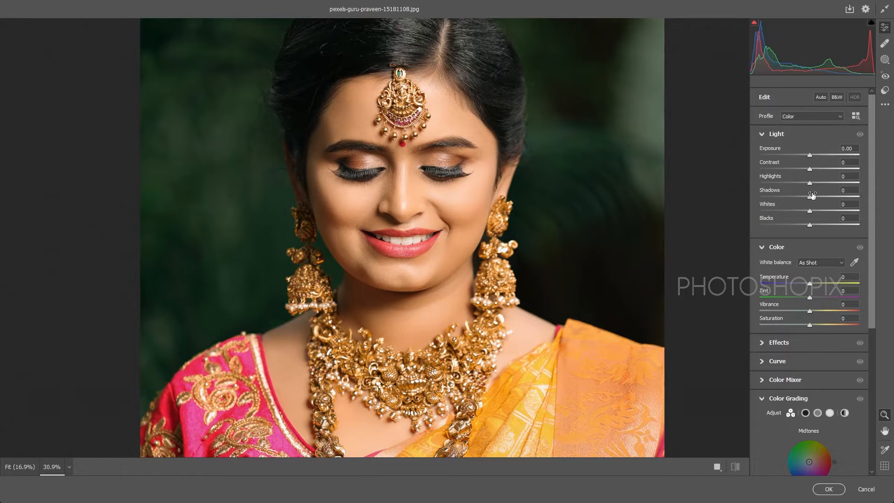
{"action": "left_click_drag", "start_coordinate": [810, 198], "coordinate": [816, 199]}
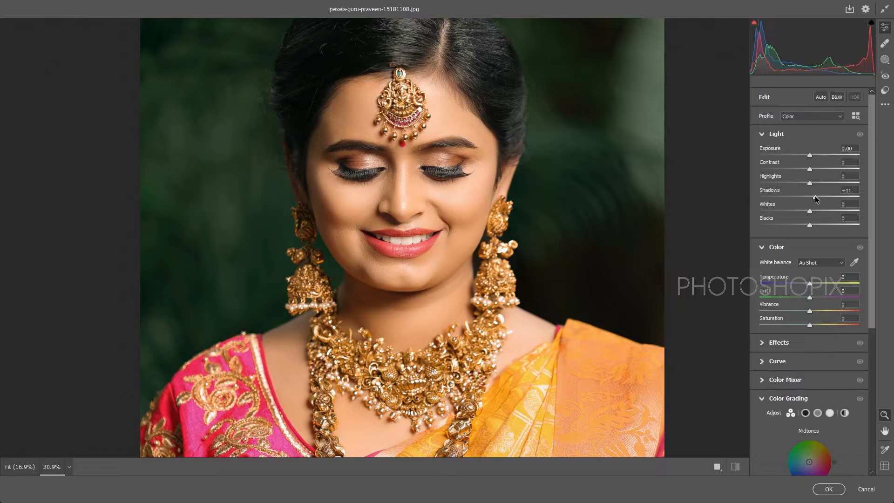
{"action": "left_click_drag", "start_coordinate": [810, 297], "coordinate": [809, 286]}
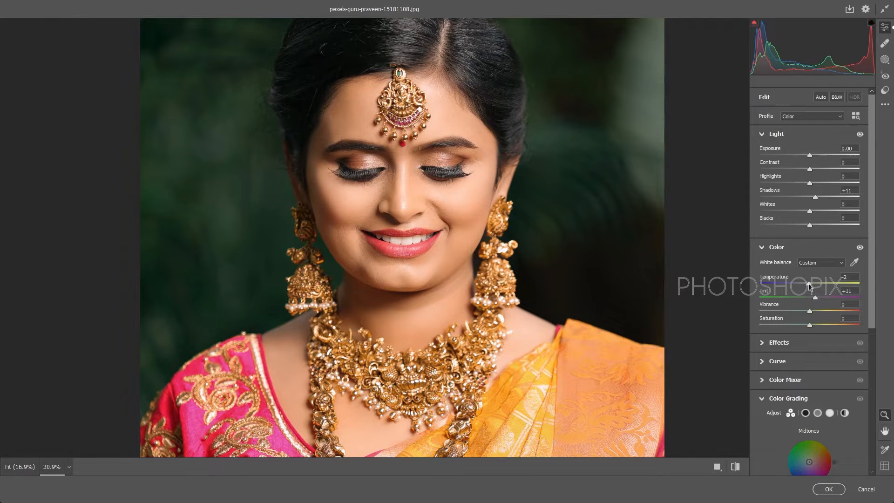
{"action": "left_click", "coordinate": [829, 489]}
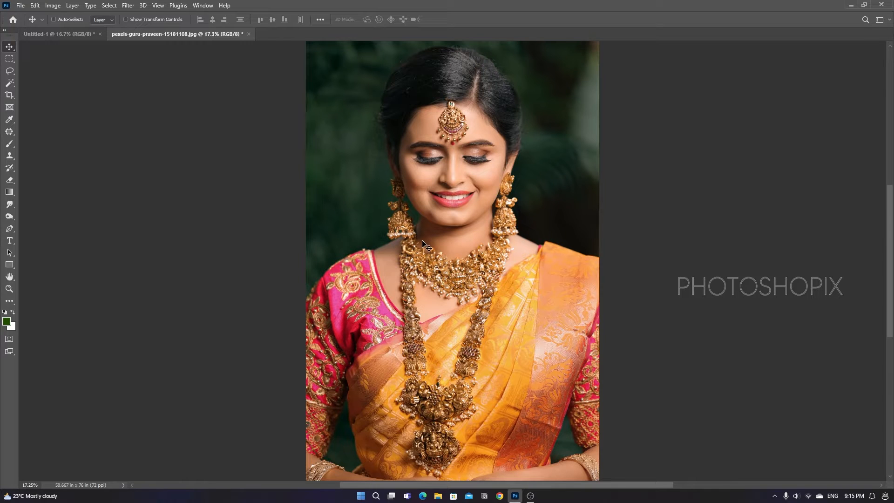
Step: Close the corrected portrait without saving it and paste its copy into the album page
{"action": "key", "text": "ctrl+w"}
{"action": "left_click", "coordinate": [443, 184]}
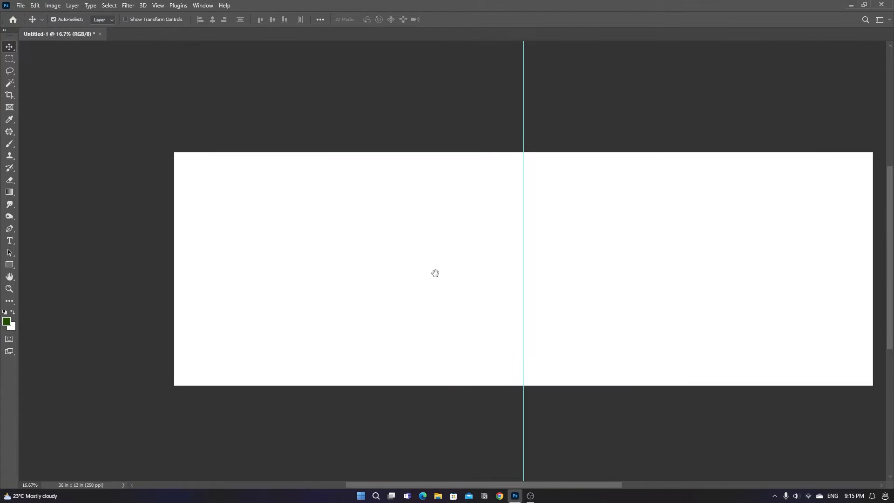
{"action": "key", "text": "ctrl+v"}
Step: Scale the pasted portrait to about 49% and place it near the album page's left edge with even margins
{"action": "key", "text": "ctrl+t"}
{"action": "left_click_drag", "start_coordinate": [605, 234], "coordinate": [405, 246]}
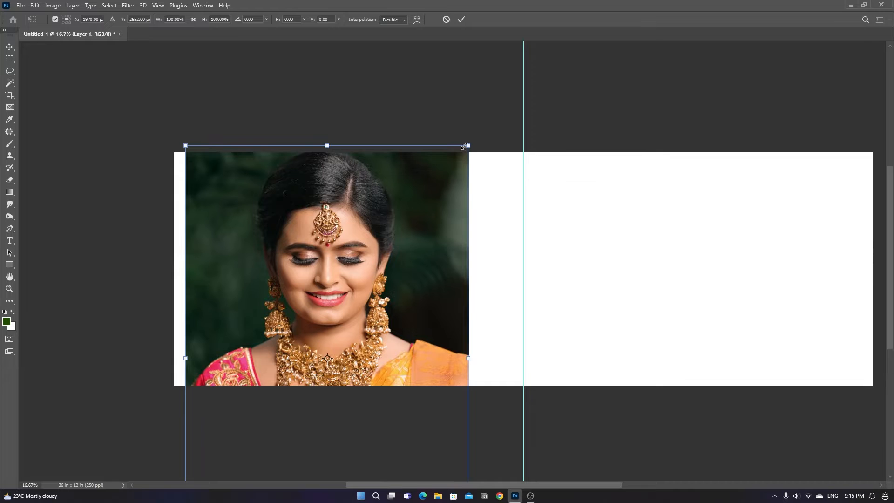
{"action": "left_click_drag", "start_coordinate": [468, 145], "coordinate": [399, 251]}
{"action": "left_click_drag", "start_coordinate": [372, 309], "coordinate": [296, 220]}
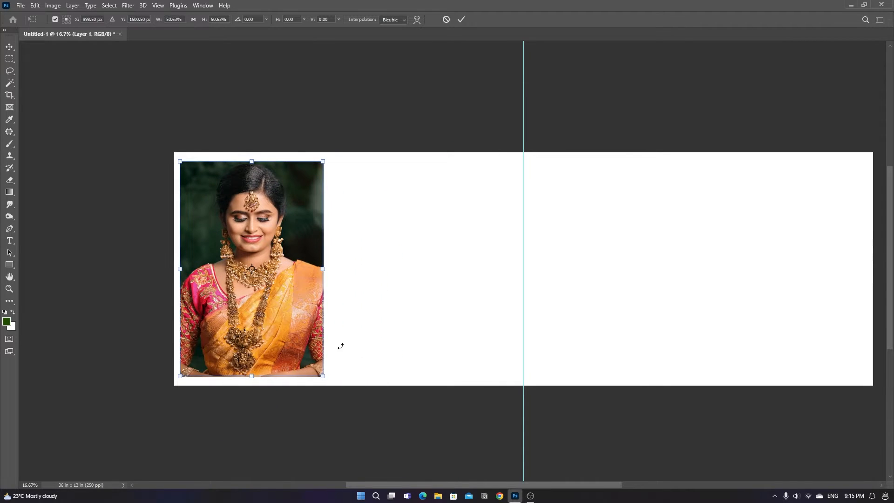
{"action": "left_click", "coordinate": [324, 377]}
{"action": "key", "text": "Return"}
{"action": "key", "text": "ctrl+0"}
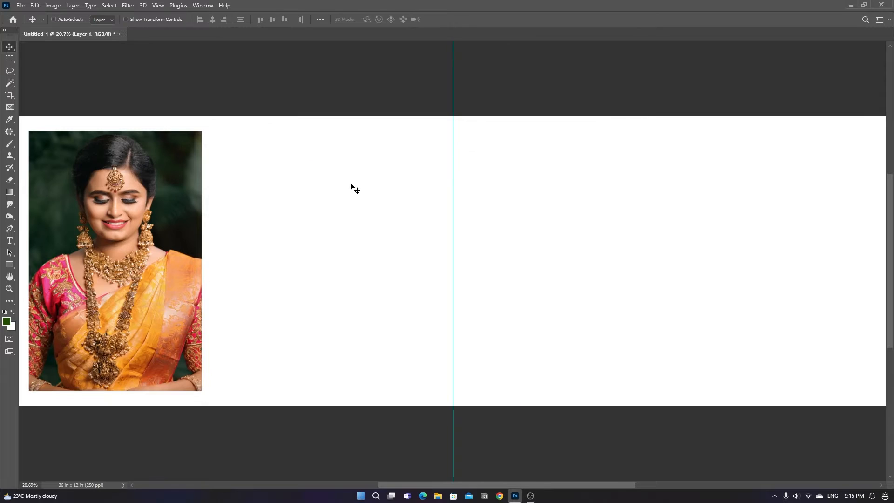
Step: Open the photo numbered 15181110 and reapply the last Camera Raw filter to it
{"action": "key", "text": "ctrl+o"}
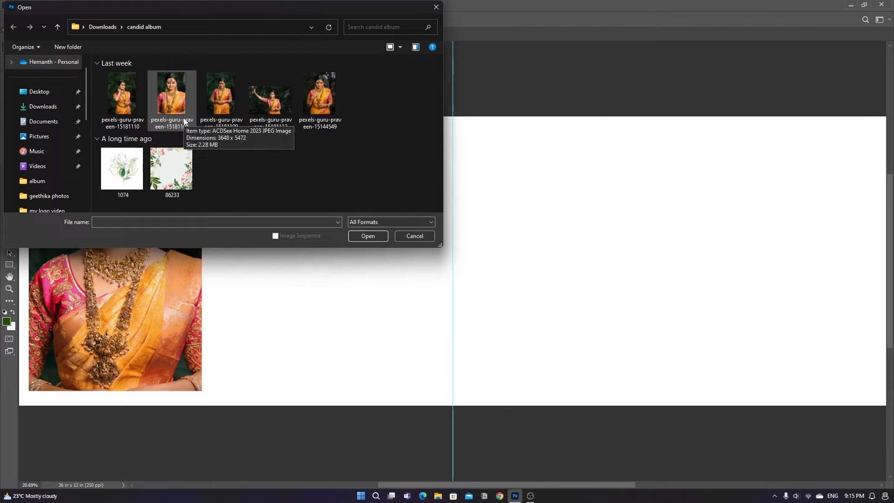
{"action": "left_click", "coordinate": [117, 103]}
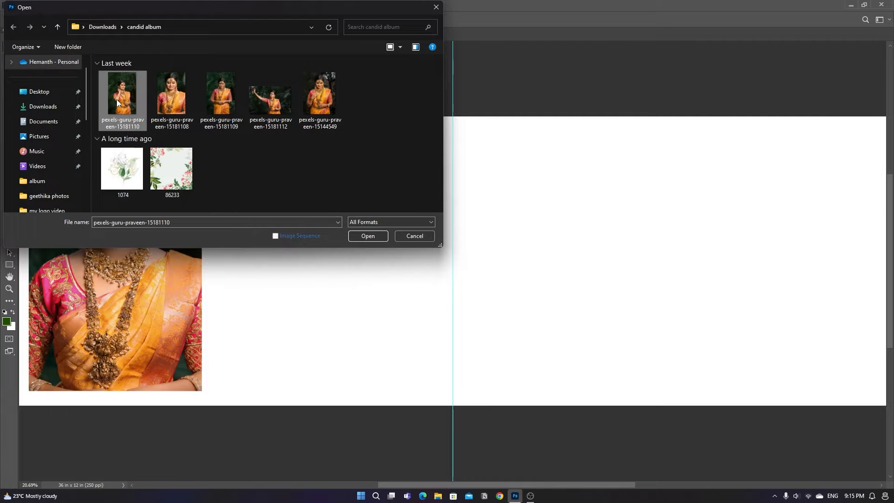
{"action": "key", "text": "Return"}
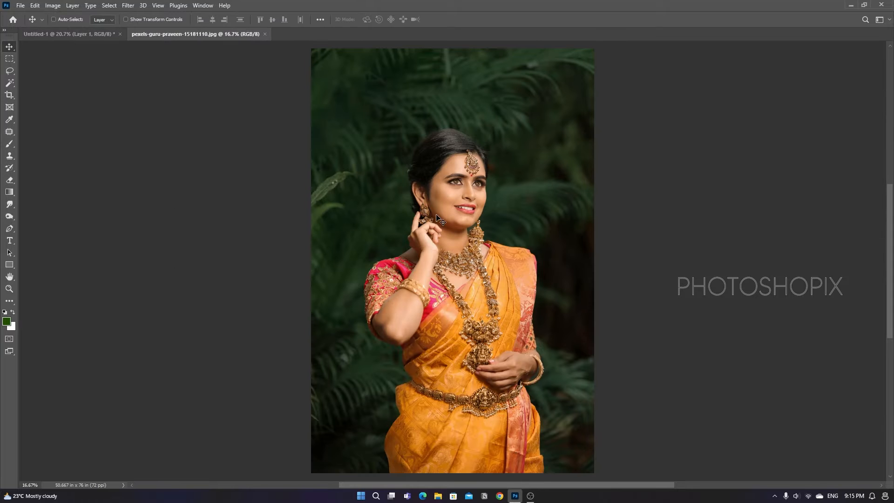
{"action": "key", "text": "ctrl+d"}
{"action": "key", "text": "alt+t"}
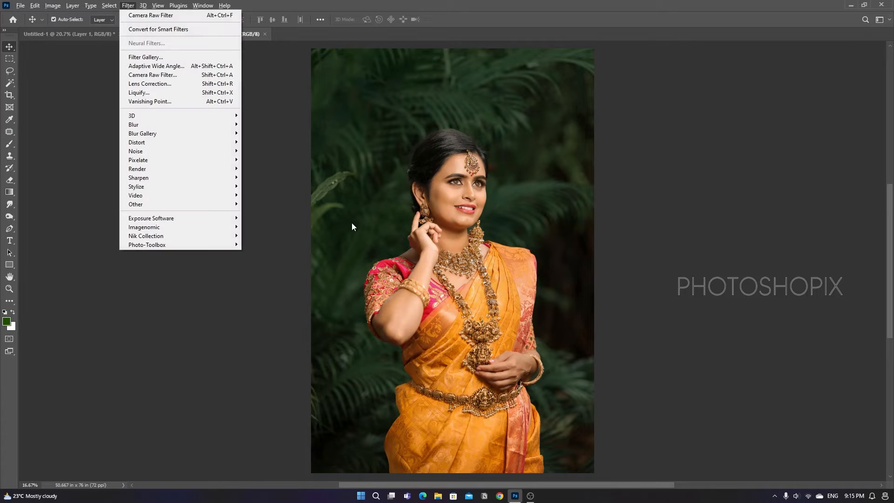
{"action": "left_click", "coordinate": [195, 16]}
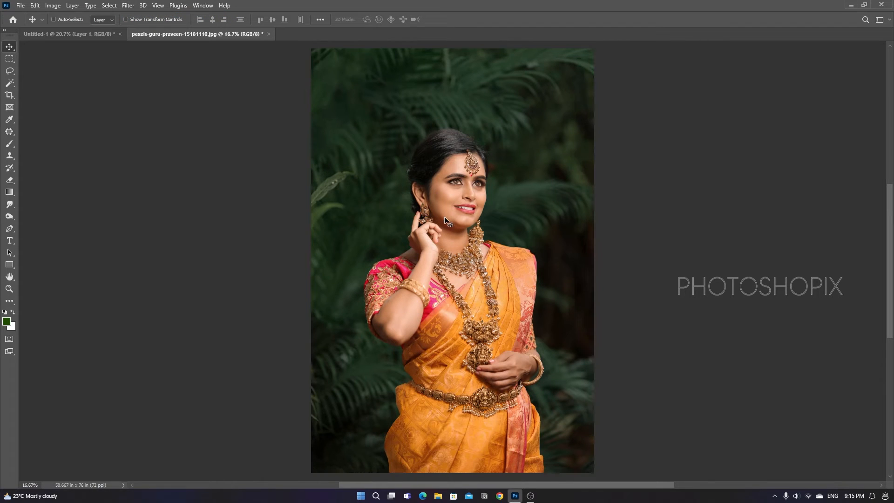
Step: Close the photo without saving and paste it into the album page at 49.27% scale, directly right of the first portrait
{"action": "key", "text": "ctrl+w"}
{"action": "key", "text": "n"}
{"action": "key", "text": "ctrl+v"}
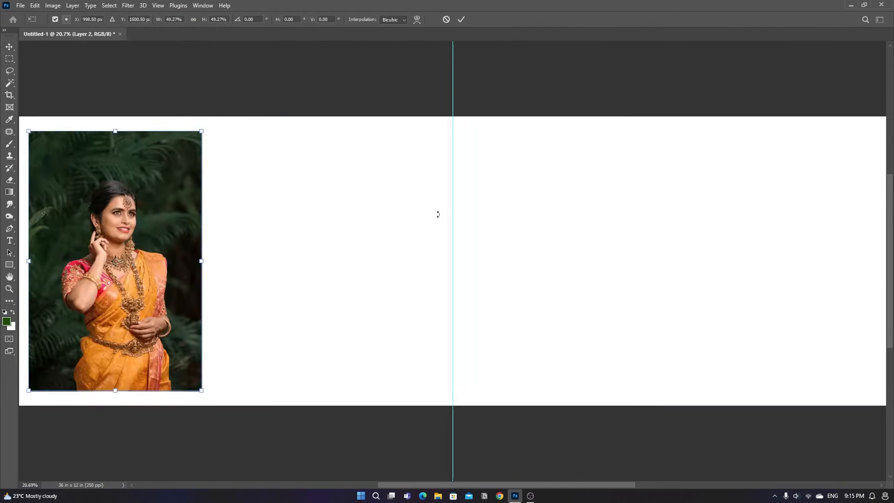
{"action": "left_click_drag", "start_coordinate": [163, 267], "coordinate": [340, 268]}
{"action": "key", "text": "Return"}
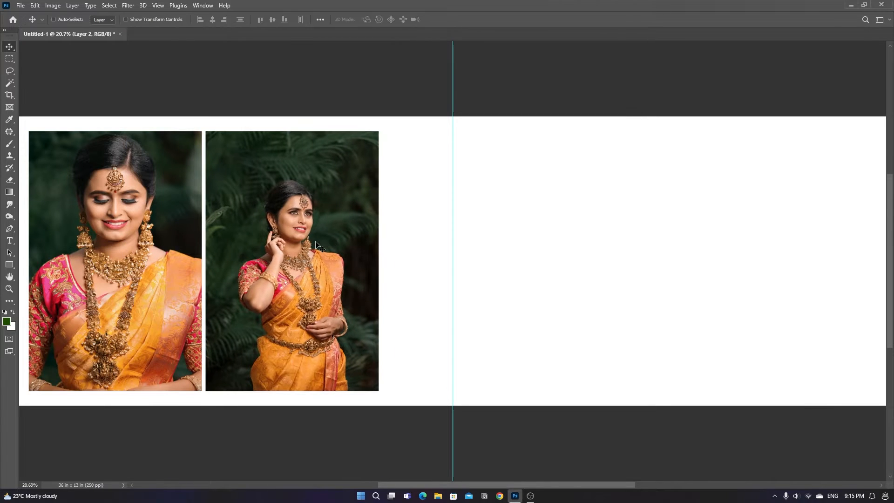
Step: Open the photo numbered 15181109, reapply the last Camera Raw filter and select the whole image for copying
{"action": "key", "text": "ctrl+minus"}
{"action": "key", "text": "ctrl+plus"}
{"action": "key", "text": "ctrl+o"}
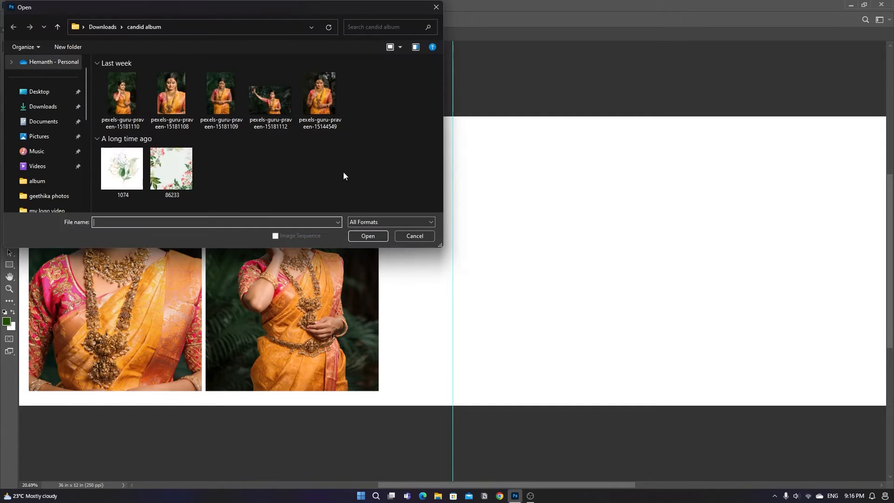
{"action": "left_click", "coordinate": [230, 109]}
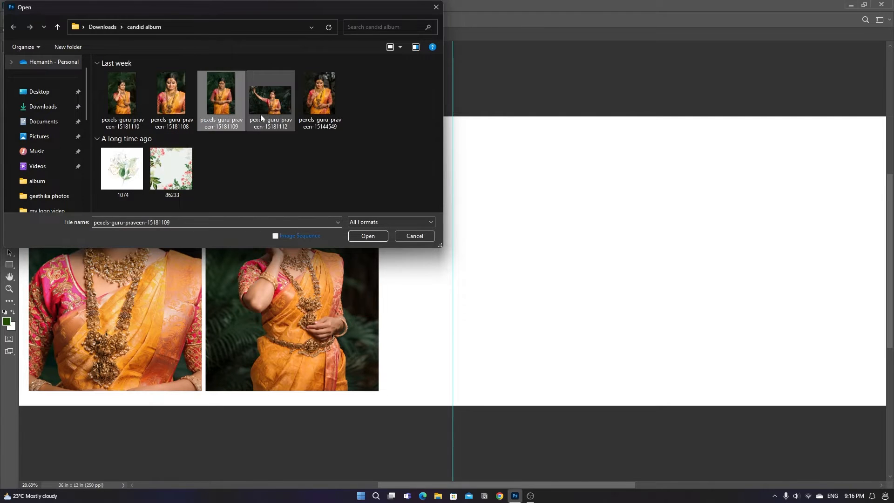
{"action": "key", "text": "Return"}
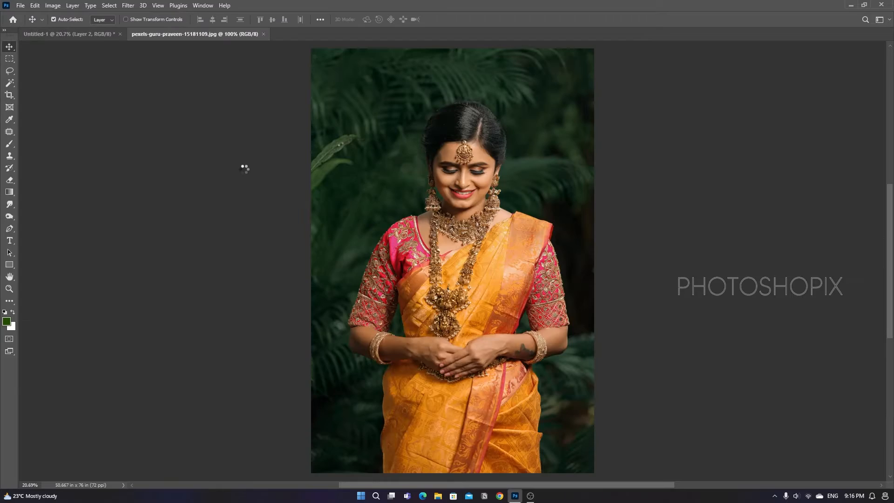
{"action": "key", "text": "ctrl"}
{"action": "key", "text": "ctrl+a"}
Step: Close the photo without saving and paste it into the album, enlarged to about 59% across the centre guide at full page height
{"action": "key", "text": "ctrl+w"}
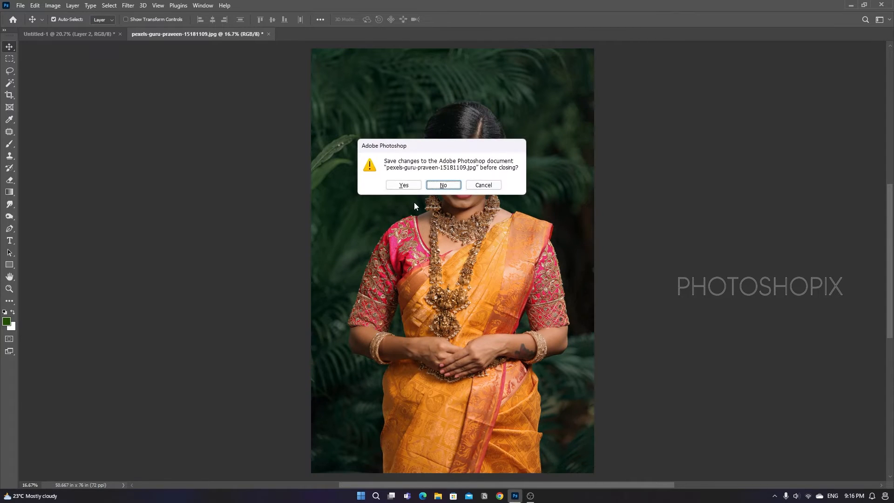
{"action": "key", "text": "n"}
{"action": "key", "text": "ctrl+v"}
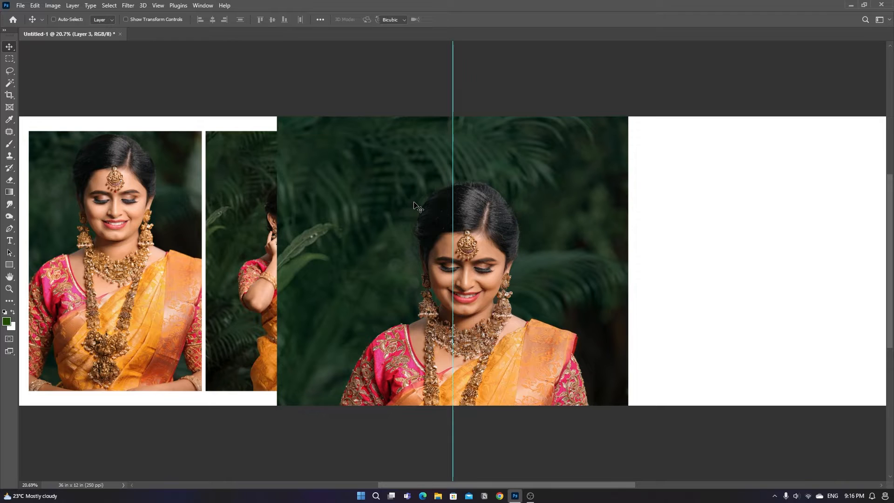
{"action": "key", "text": "ctrl+t"}
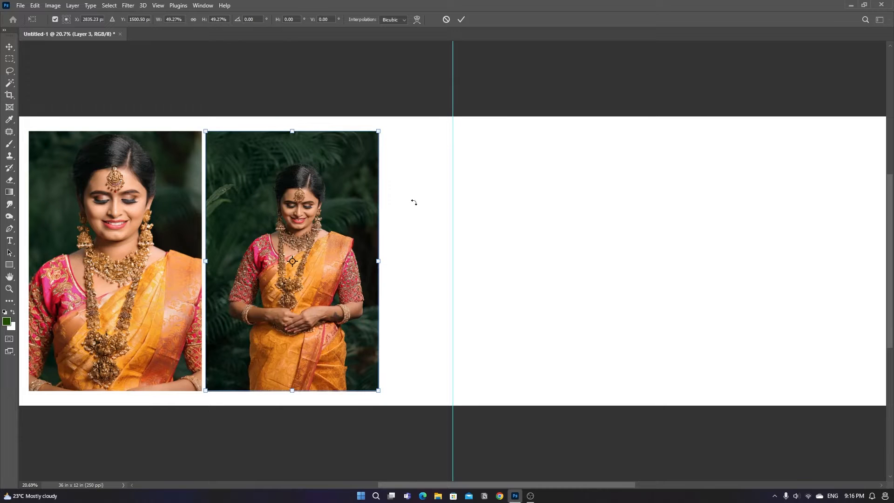
{"action": "left_click_drag", "start_coordinate": [378, 219], "coordinate": [479, 220]}
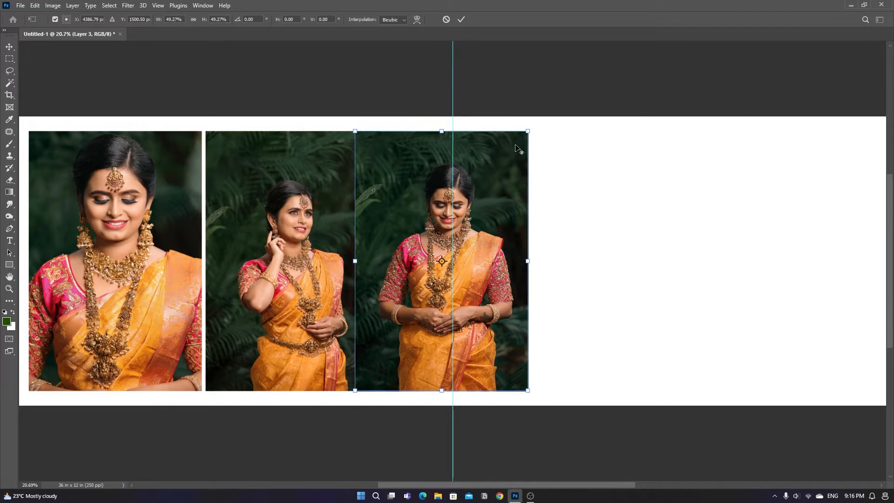
{"action": "left_click_drag", "start_coordinate": [529, 131], "coordinate": [547, 104]}
{"action": "key", "text": "Return"}
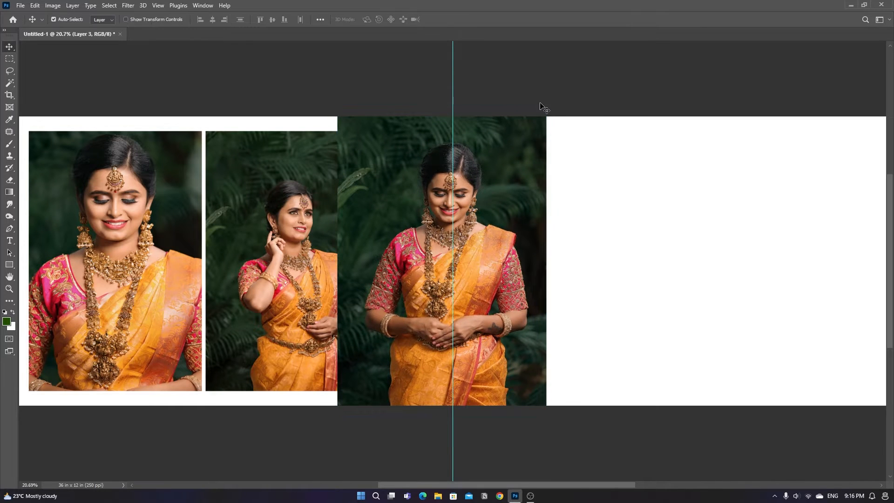
Step: Open the landscape photo numbered 15181112 and reapply the last Camera Raw filter to it
{"action": "key", "text": "ctrl+o"}
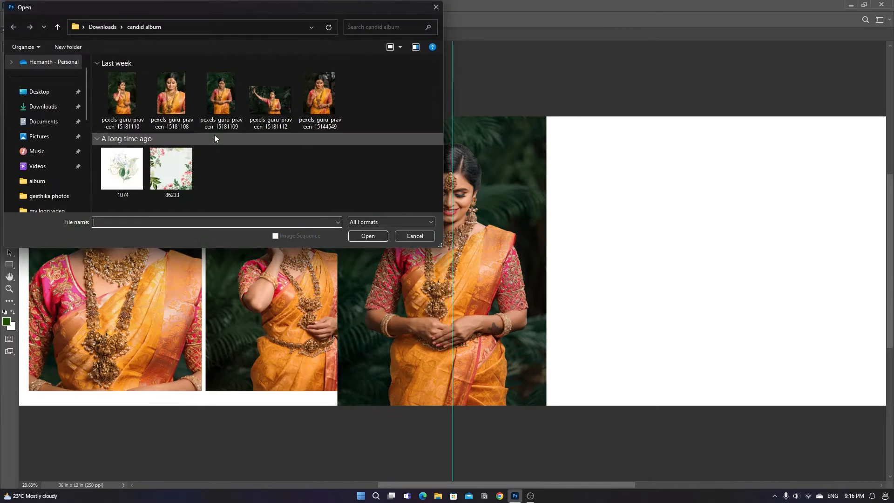
{"action": "double_click", "coordinate": [274, 104]}
{"action": "key", "text": "alt+t"}
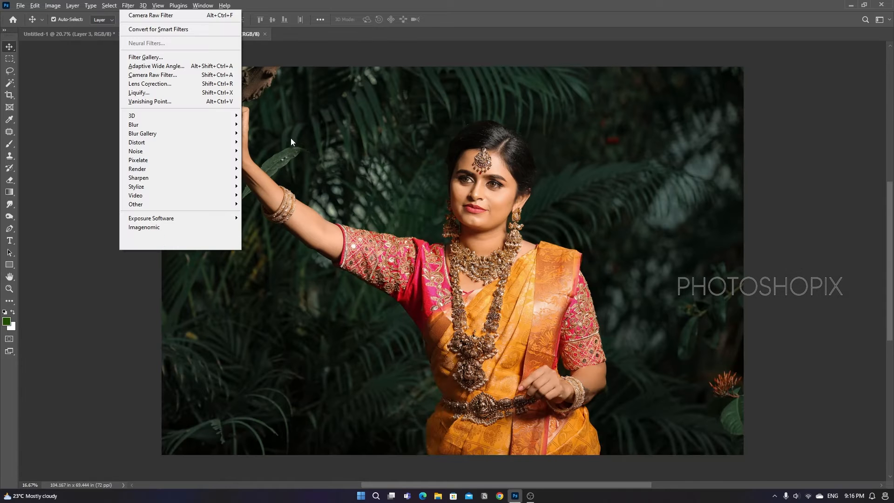
{"action": "key", "text": "Escape"}
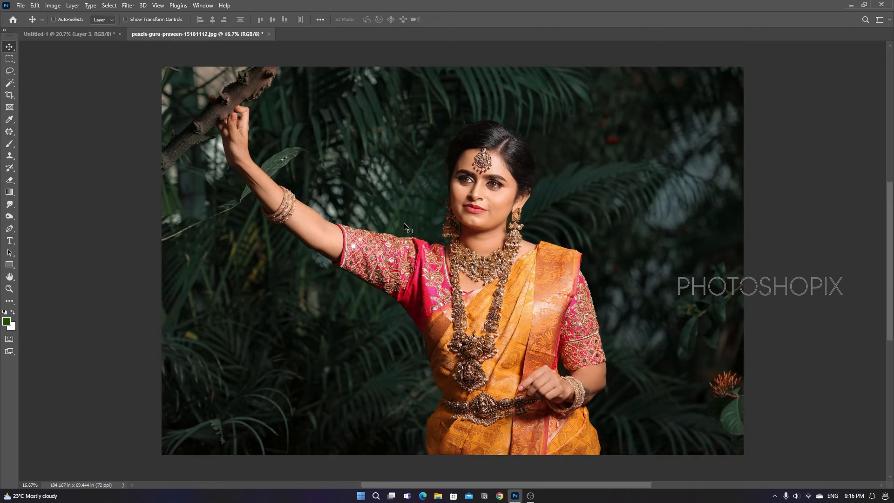
Step: Close the landscape photo without saving and paste it into the album at 59.49% scale, over the page's right half
{"action": "key", "text": "ctrl+w"}
{"action": "key", "text": "n"}
{"action": "key", "text": "ctrl+v"}
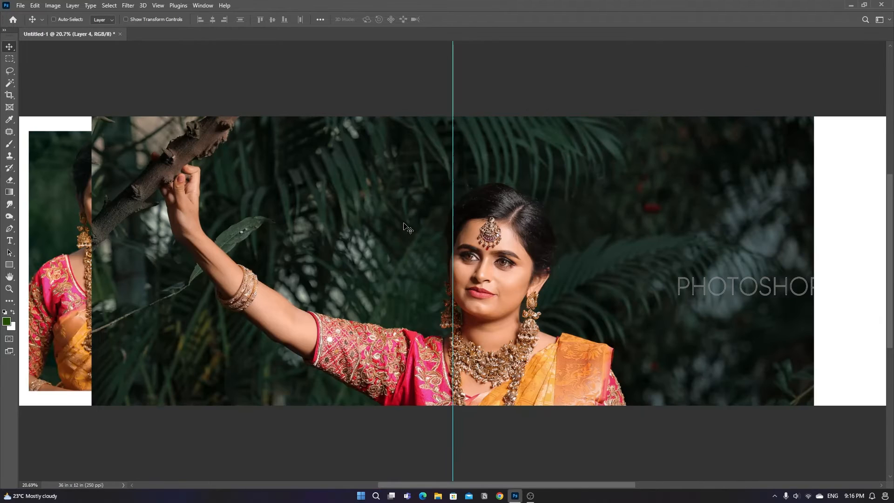
{"action": "key", "text": "ctrl+t"}
{"action": "left_click_drag", "start_coordinate": [337, 239], "coordinate": [527, 267]}
{"action": "key", "text": "Return"}
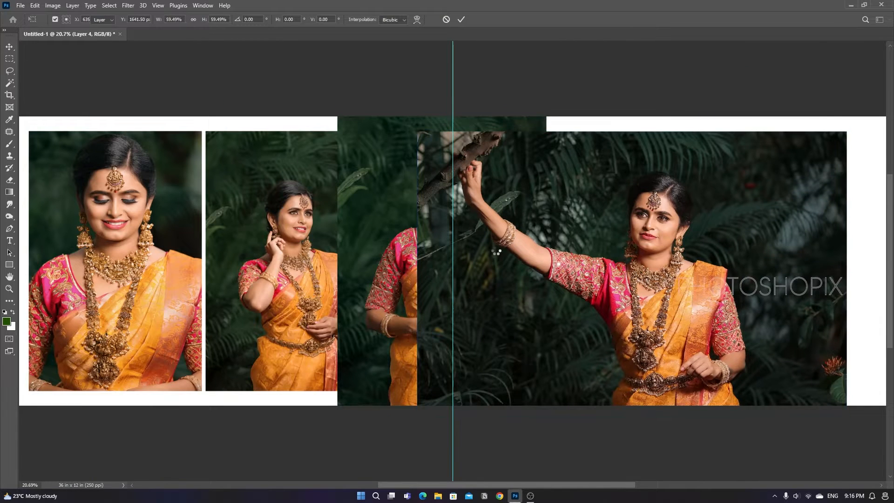
Step: Open the photo numbered 15144549, copy the whole image and close the file without saving
{"action": "key", "text": "ctrl+o"}
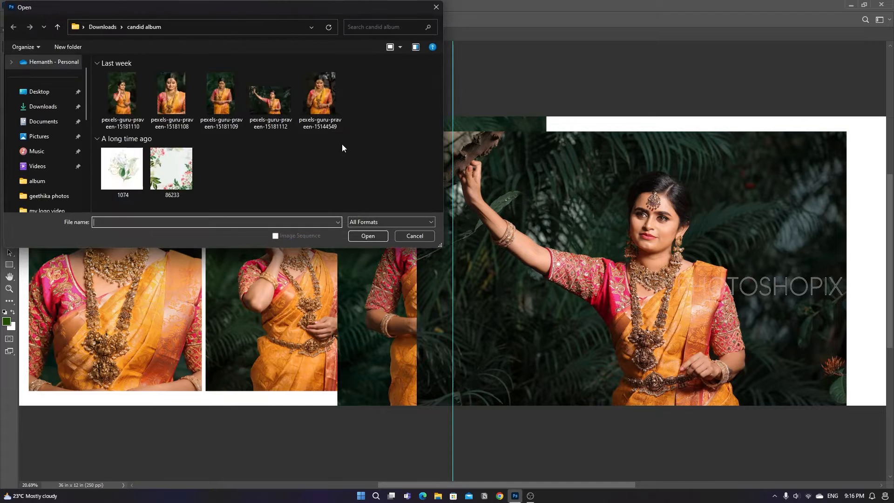
{"action": "double_click", "coordinate": [327, 99]}
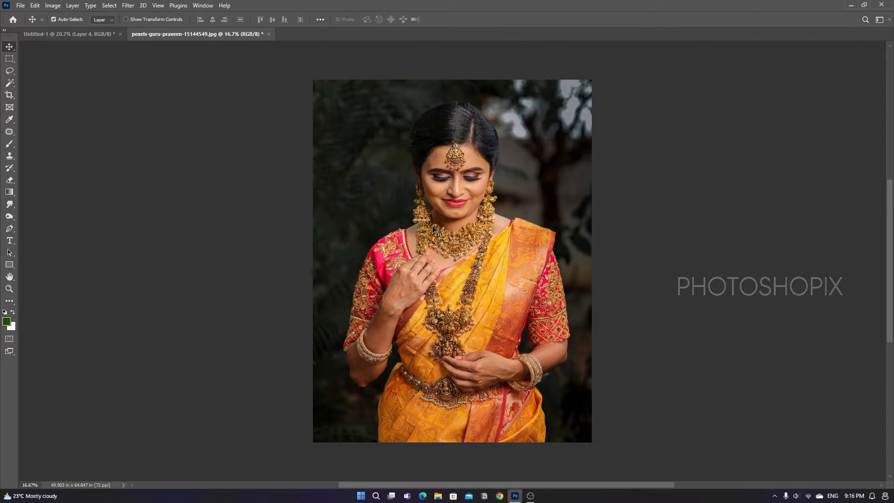
{"action": "key", "text": "ctrl+a"}
{"action": "key", "text": "ctrl+c"}
{"action": "key", "text": "ctrl+w"}
{"action": "key", "text": "n"}
Step: Paste the copied portrait into the album and move it to the right end of the spread
{"action": "key", "text": "ctrl+v"}
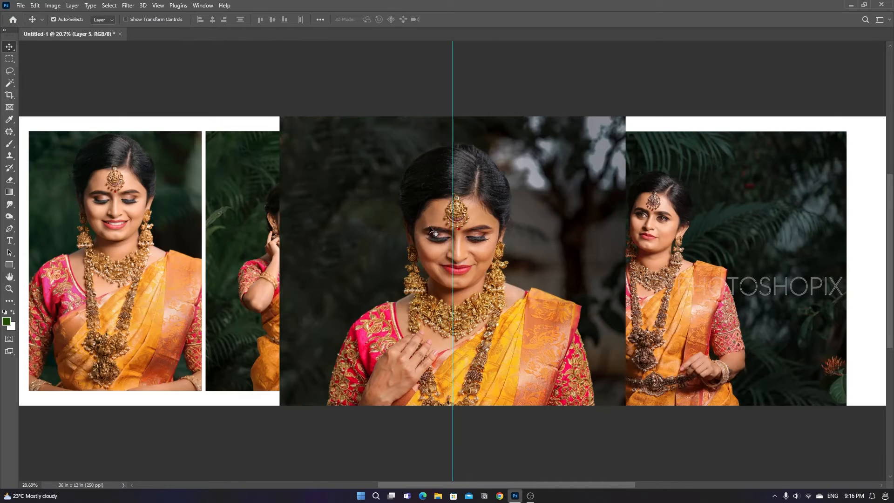
{"action": "left_click_drag", "start_coordinate": [429, 228], "coordinate": [753, 245]}
{"action": "left_click_drag", "start_coordinate": [363, 253], "coordinate": [541, 253]}
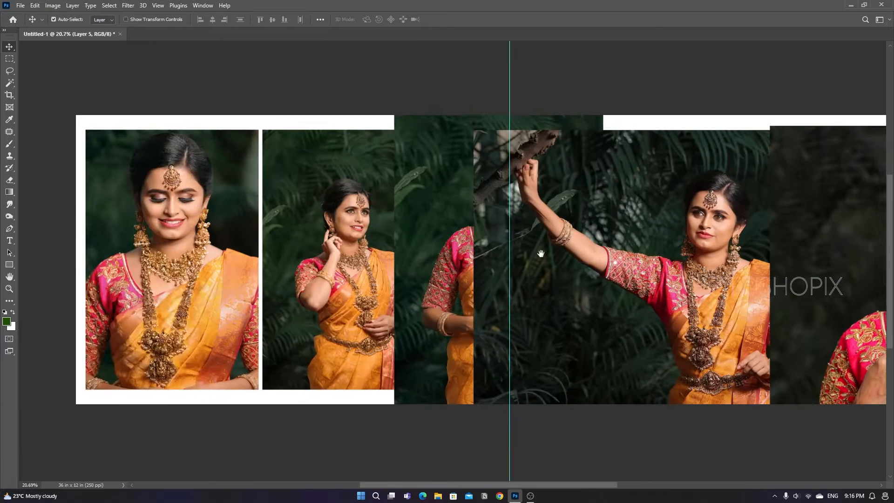
{"action": "key", "text": "ctrl+minus"}
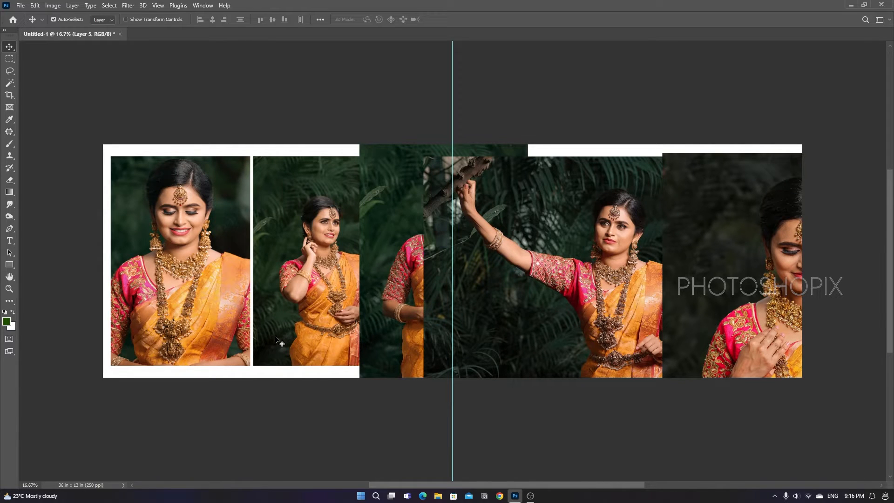
Step: Scale the first portrait at the spread's left end to 88.16% and shift it slightly left, keeping it vertically centred
{"action": "left_click", "coordinate": [158, 317]}
{"action": "key", "text": "ctrl+plus"}
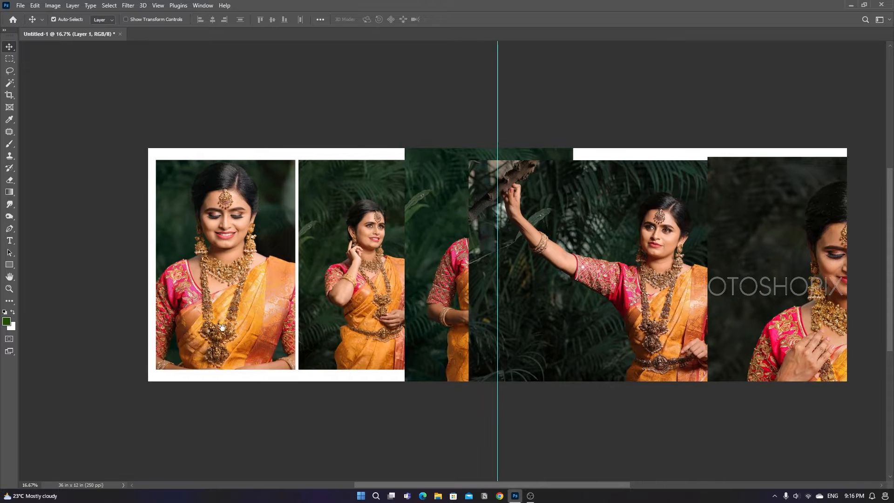
{"action": "left_click_drag", "start_coordinate": [204, 319], "coordinate": [259, 321]}
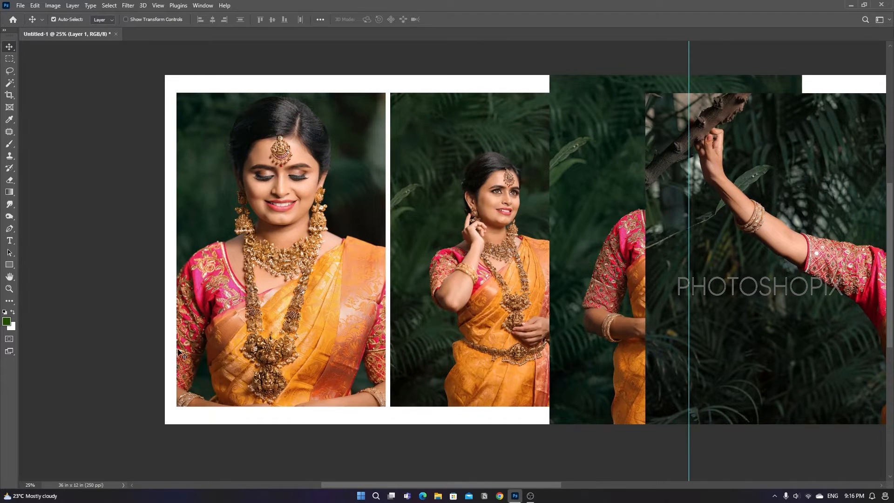
{"action": "left_click_drag", "start_coordinate": [179, 353], "coordinate": [213, 348]}
{"action": "key", "text": "ctrl+t"}
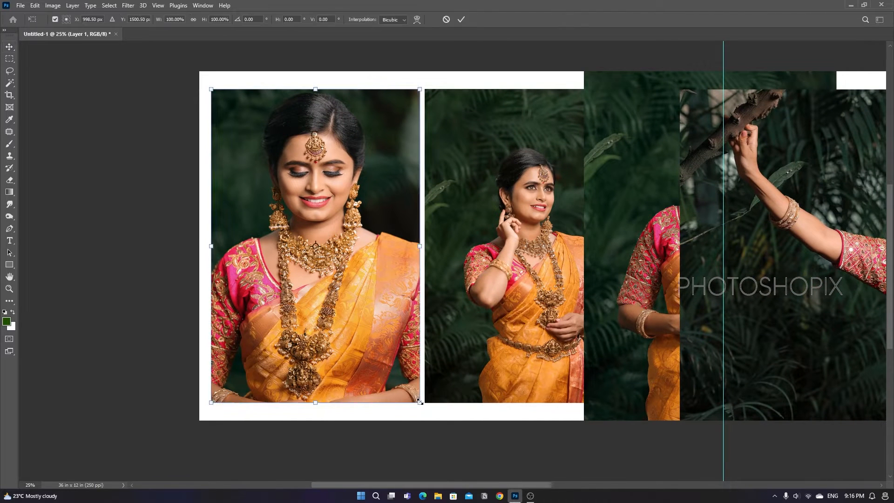
{"action": "left_click_drag", "start_coordinate": [419, 401], "coordinate": [403, 383]}
{"action": "left_click_drag", "start_coordinate": [341, 353], "coordinate": [337, 353]}
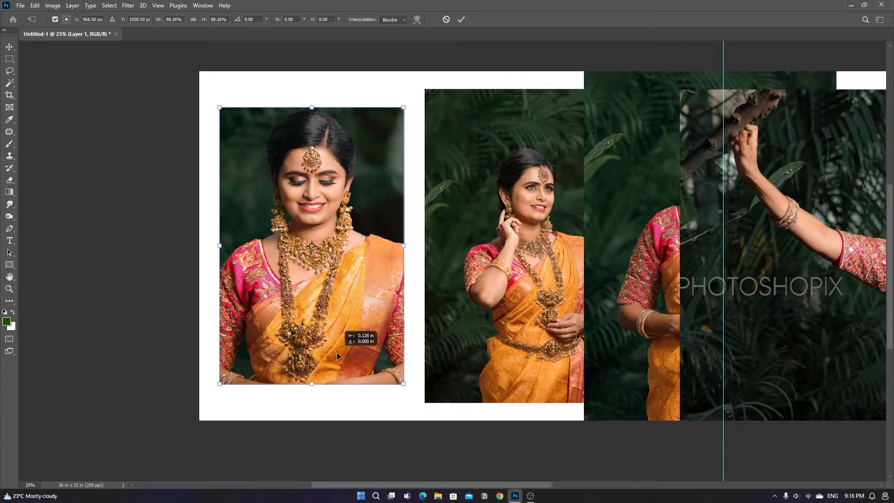
{"action": "key", "text": "Return"}
{"action": "key", "text": "ctrl+0"}
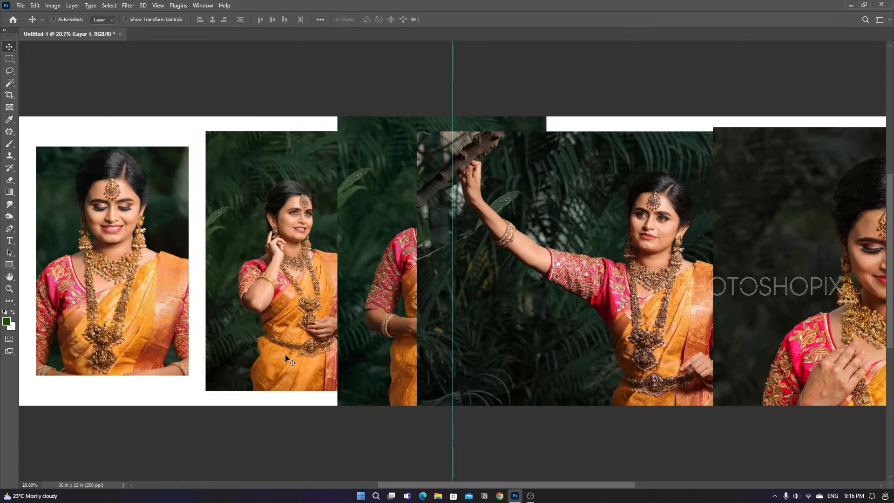
Step: Move the folded-hands portrait against the left side of the centre guide and scale it down, keeping its bottom on the page edge
{"action": "key", "text": "ctrl+minus"}
{"action": "left_click_drag", "start_coordinate": [292, 319], "coordinate": [281, 341]}
{"action": "left_click_drag", "start_coordinate": [383, 350], "coordinate": [317, 337]}
{"action": "key", "text": "ctrl+t"}
{"action": "left_click_drag", "start_coordinate": [385, 333], "coordinate": [374, 333]}
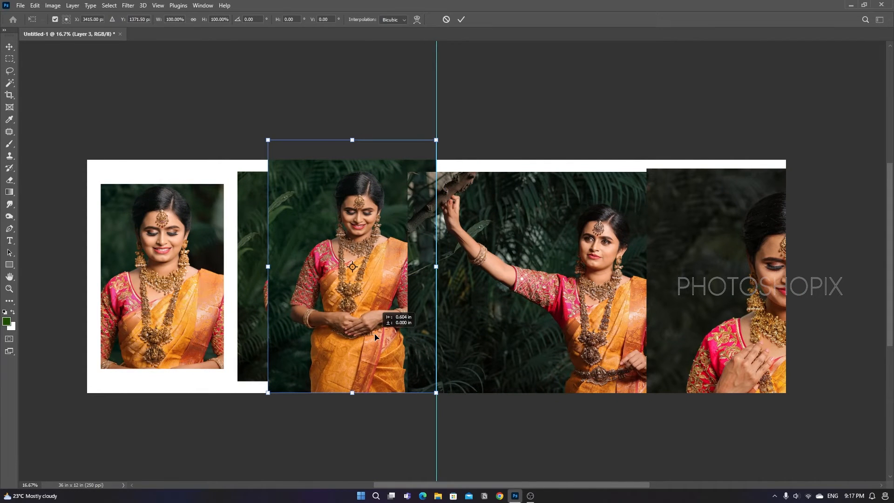
{"action": "left_click_drag", "start_coordinate": [268, 139], "coordinate": [331, 192]}
{"action": "key", "text": "Return"}
Step: Move the landscape photo's left edge to the centre guide and scale the photo down between the page's upper and lower edges
{"action": "scroll", "coordinate": [321, 170], "scroll_direction": "down", "scroll_amount": 1}
{"action": "scroll", "coordinate": [321, 170], "scroll_direction": "right", "scroll_amount": 1}
{"action": "left_click_drag", "start_coordinate": [475, 236], "coordinate": [502, 264]}
{"action": "scroll", "coordinate": [502, 264], "scroll_direction": "down", "scroll_amount": 1}
{"action": "scroll", "coordinate": [502, 264], "scroll_direction": "right", "scroll_amount": 2}
{"action": "key", "text": "ctrl+t"}
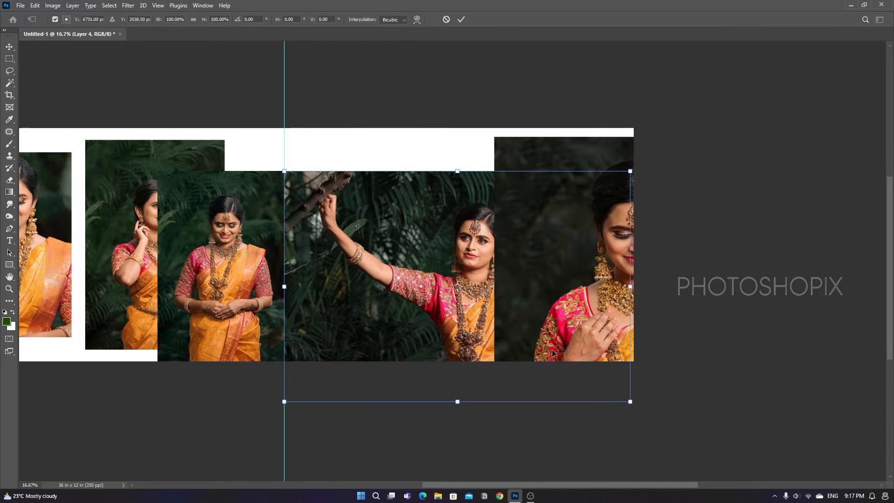
{"action": "left_click_drag", "start_coordinate": [631, 401], "coordinate": [531, 349]}
{"action": "key", "text": "Return"}
Step: Reposition the portrait at the spread's right end and scale it to about 69%, with the full head inside the page
{"action": "left_click", "coordinate": [549, 327], "text": "ctrl"}
{"action": "left_click_drag", "start_coordinate": [570, 298], "coordinate": [638, 308]}
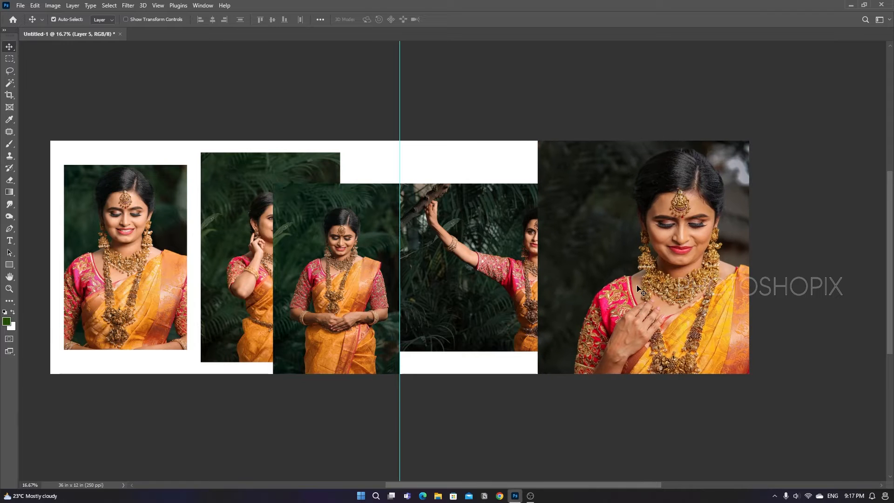
{"action": "key", "text": "ctrl+t"}
{"action": "left_click_drag", "start_coordinate": [722, 252], "coordinate": [690, 251]}
{"action": "left_click_drag", "start_coordinate": [784, 126], "coordinate": [765, 149]}
{"action": "left_click_drag", "start_coordinate": [701, 245], "coordinate": [698, 200]}
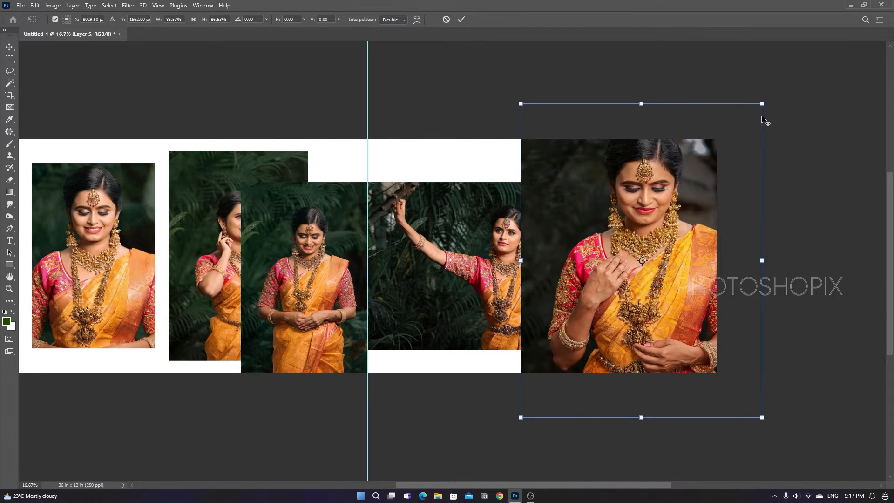
{"action": "left_click_drag", "start_coordinate": [762, 104], "coordinate": [735, 140]}
{"action": "left_click_drag", "start_coordinate": [701, 225], "coordinate": [703, 216]}
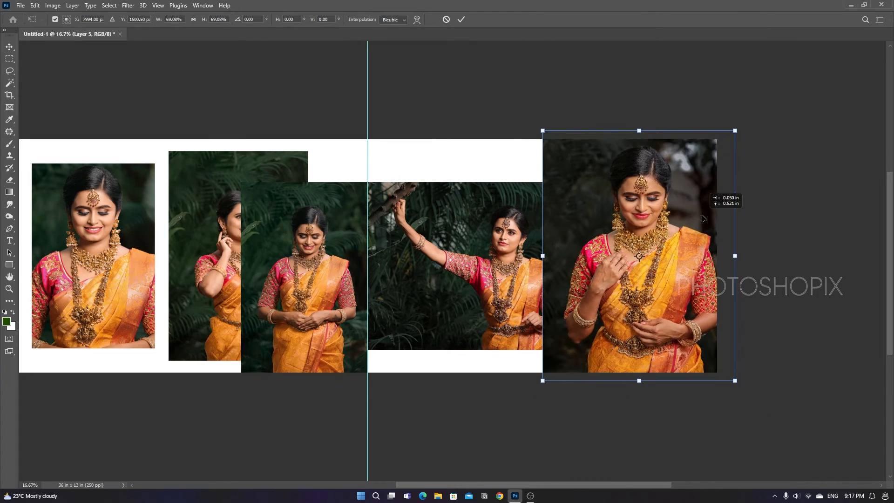
Step: Nudge the right-end portrait slightly down and left, reduce it to 67.52% and apply the transformation
{"action": "key", "text": "Down"}
{"action": "key", "text": "Down"}
{"action": "key", "text": "Down"}
{"action": "key", "text": "Down"}
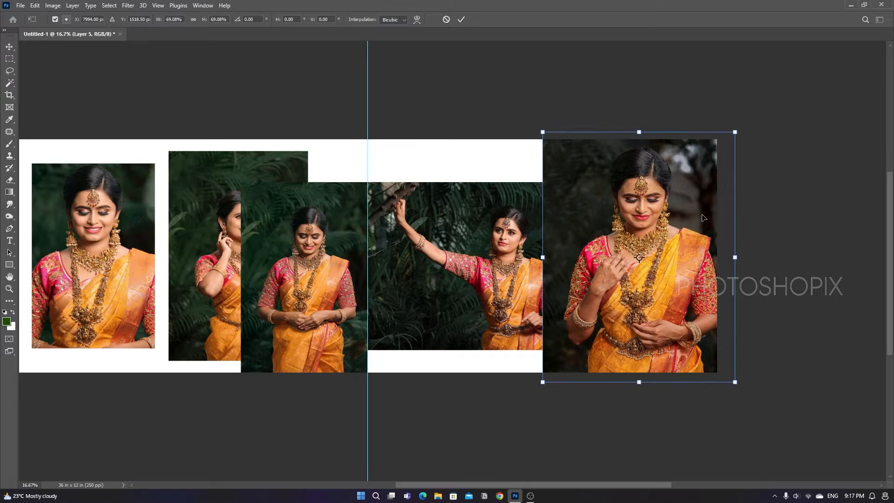
{"action": "key", "text": "Left"}
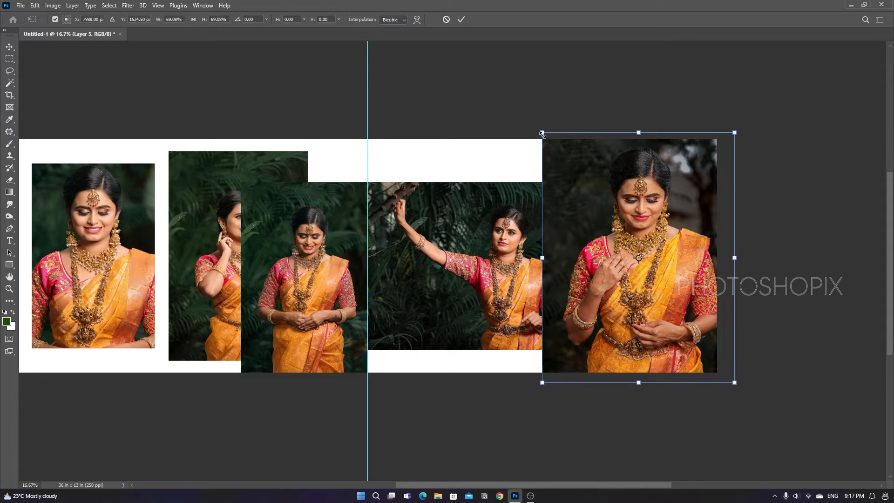
{"action": "left_click_drag", "start_coordinate": [542, 134], "coordinate": [546, 139]}
{"action": "key", "text": "Return"}
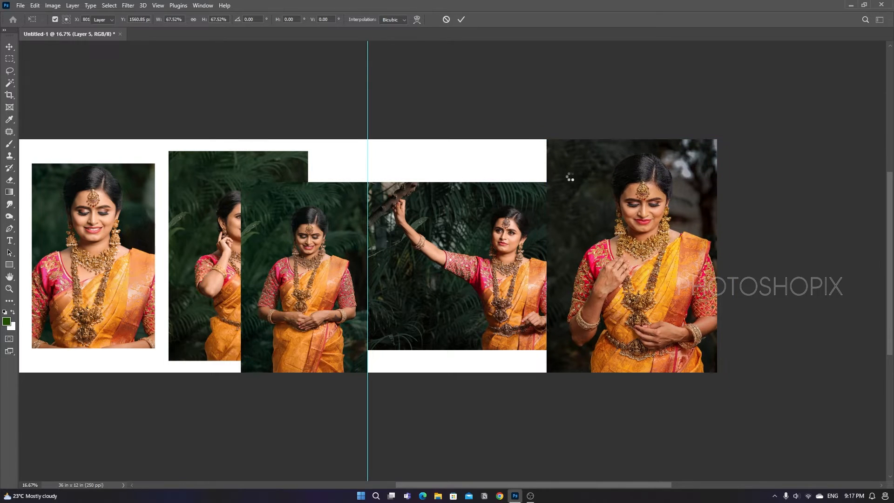
Step: Add a layer mask to the right-end portrait and hide a narrow strip along its left edge by filling a rectangular selection with black
{"action": "key", "text": "F7"}
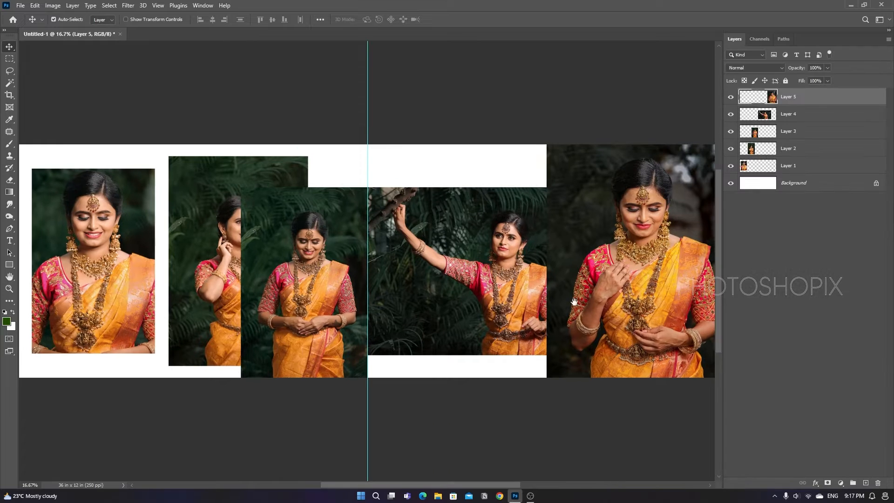
{"action": "left_click_drag", "start_coordinate": [623, 299], "coordinate": [555, 305]}
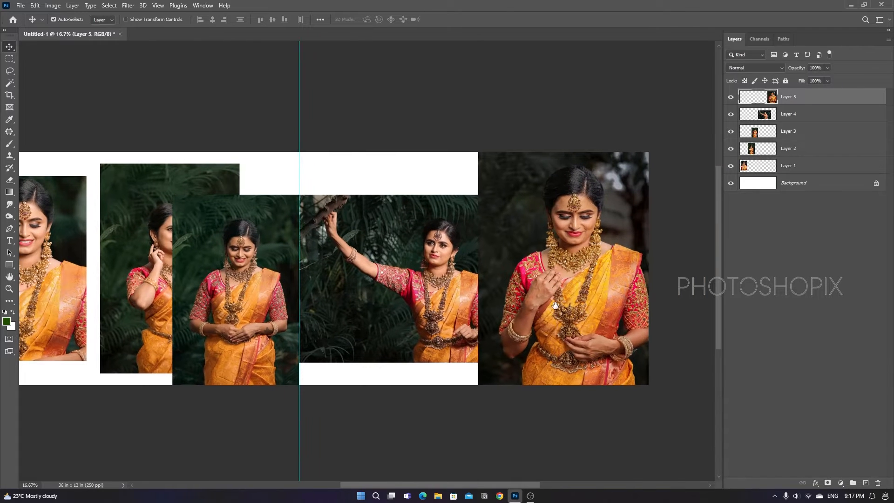
{"action": "left_click", "coordinate": [828, 483]}
{"action": "key", "text": "m"}
{"action": "left_click_drag", "start_coordinate": [414, 149], "coordinate": [493, 428]}
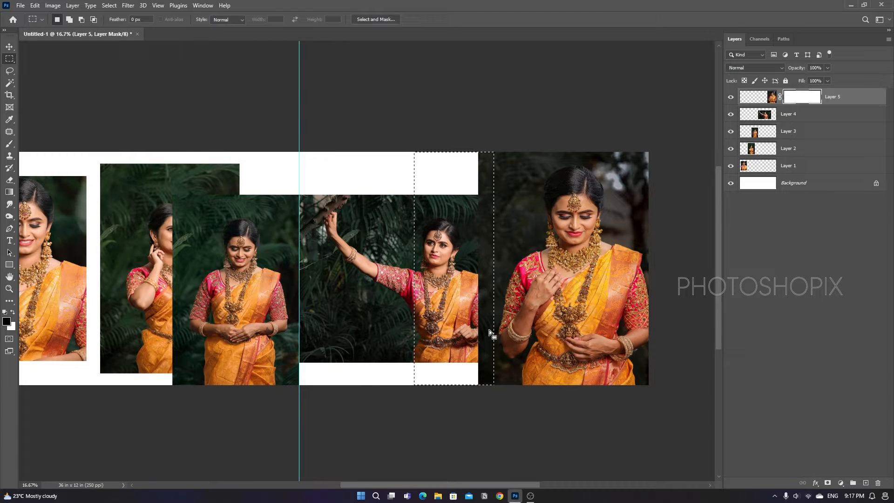
{"action": "key", "text": "alt+BackSpace"}
{"action": "key", "text": "ctrl+d"}
{"action": "key", "text": "v"}
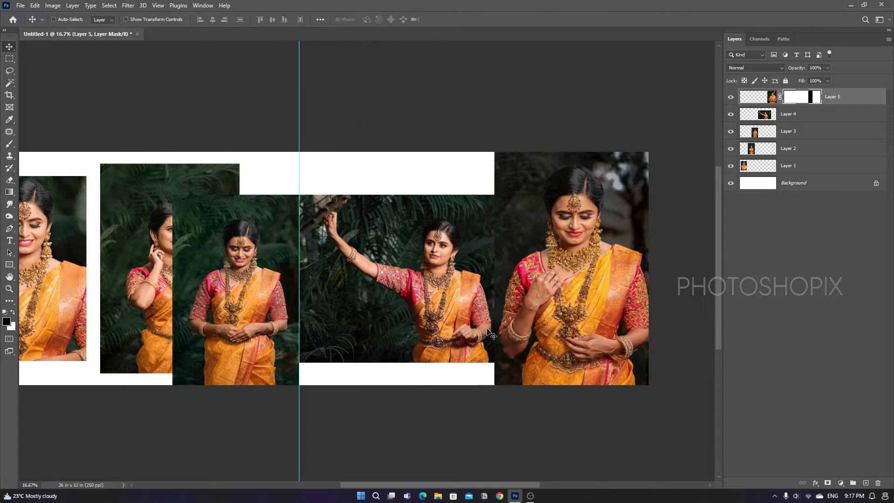
{"action": "key", "text": "ctrl+minus"}
{"action": "left_click_drag", "start_coordinate": [425, 322], "coordinate": [444, 332]}
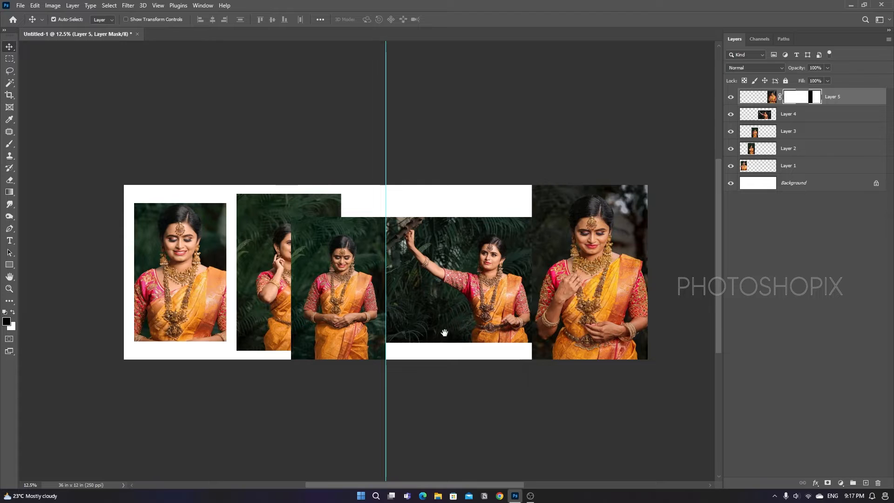
{"action": "left_click_drag", "start_coordinate": [372, 316], "coordinate": [427, 331]}
{"action": "left_click", "coordinate": [358, 326]}
{"action": "left_click_drag", "start_coordinate": [358, 328], "coordinate": [312, 323]}
{"action": "key", "text": "ctrl+z"}
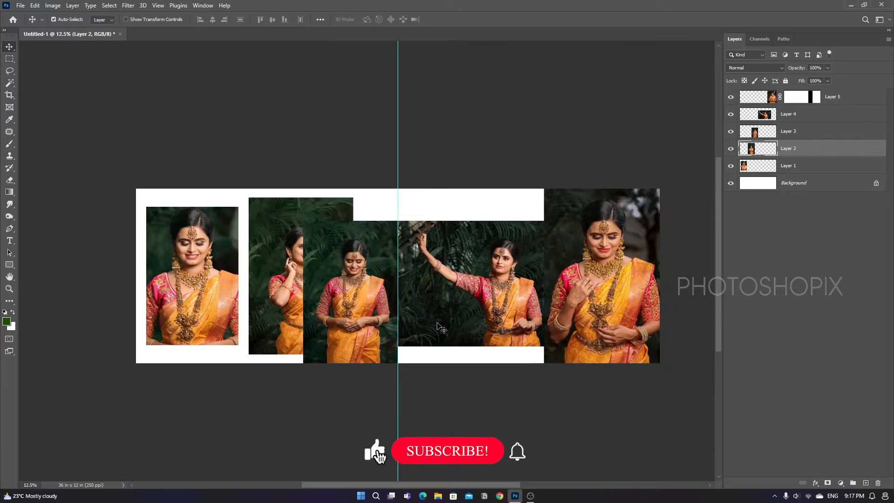
Step: Lower the landscape photo to the page's bottom edge and shift the folded-hands portrait down to match its top edge
{"action": "left_click", "coordinate": [456, 300]}
{"action": "left_click_drag", "start_coordinate": [454, 289], "coordinate": [490, 310]}
{"action": "left_click", "coordinate": [395, 318]}
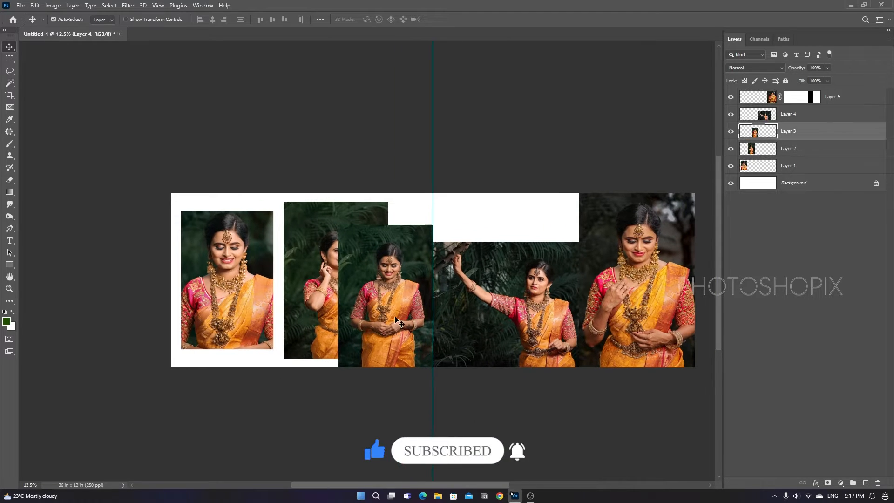
{"action": "left_click_drag", "start_coordinate": [387, 316], "coordinate": [396, 300]}
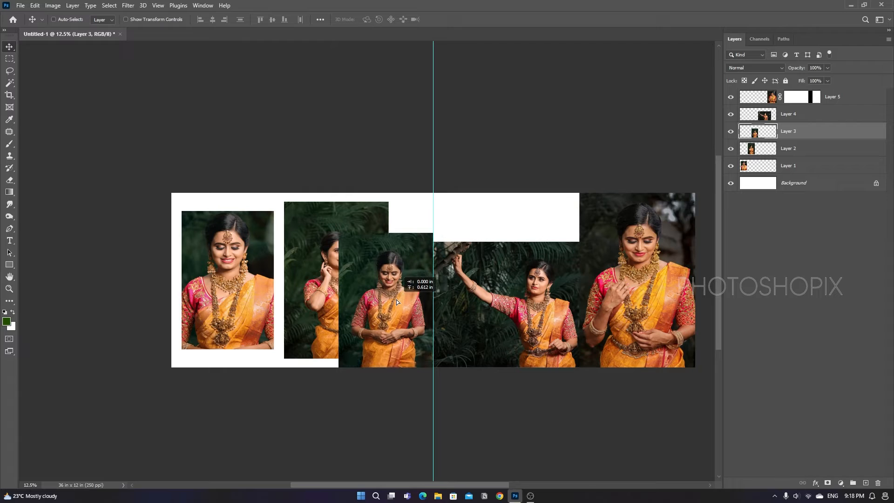
{"action": "key", "text": "ctrl"}
{"action": "scroll", "coordinate": [395, 299], "scroll_direction": "up", "scroll_amount": 1}
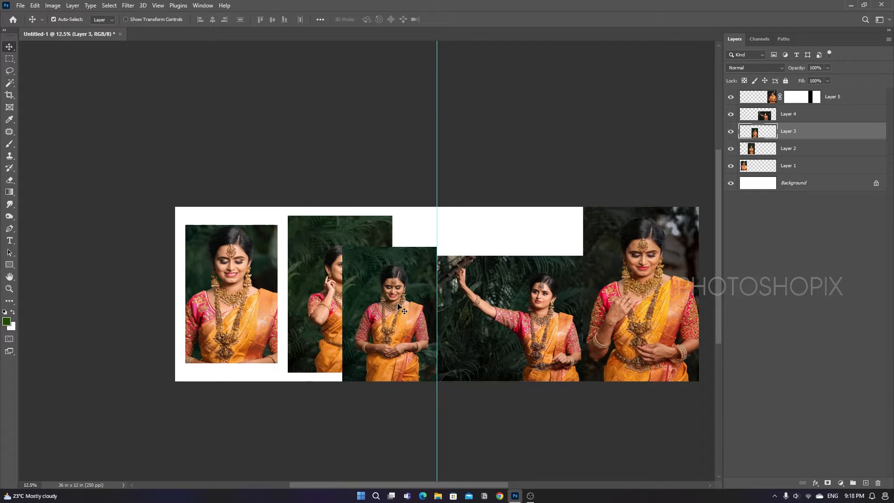
{"action": "key", "text": "ctrl+z"}
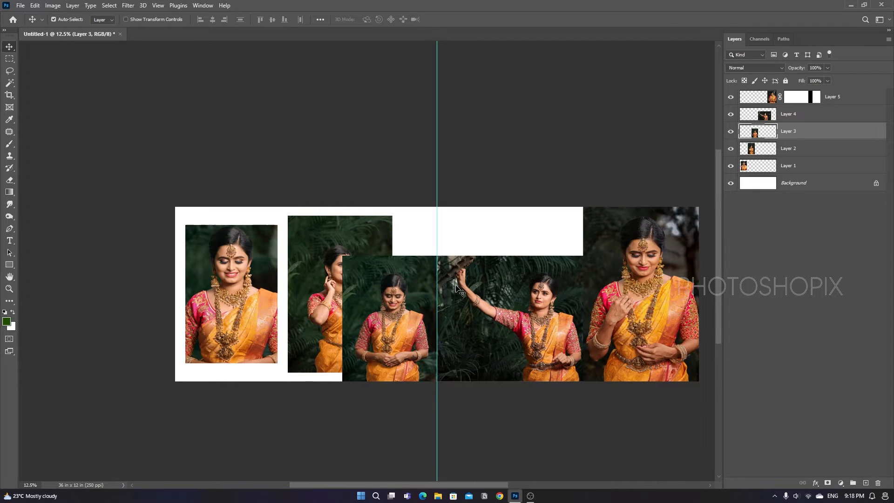
Step: Show the rulers and check the head alignment of the two middle photos with a temporary horizontal guide
{"action": "key", "text": "ctrl+r"}
{"action": "key", "text": "ctrl+0"}
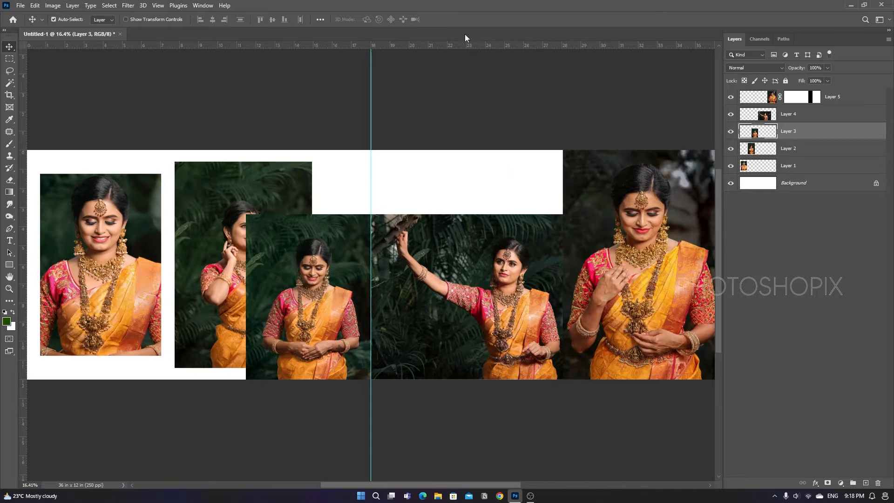
{"action": "left_click_drag", "start_coordinate": [463, 43], "coordinate": [469, 239]}
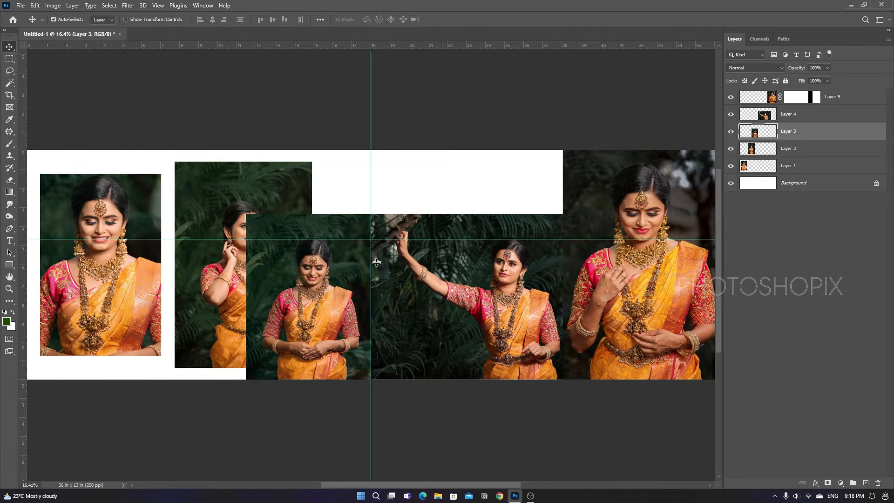
{"action": "left_click_drag", "start_coordinate": [357, 239], "coordinate": [419, 37]}
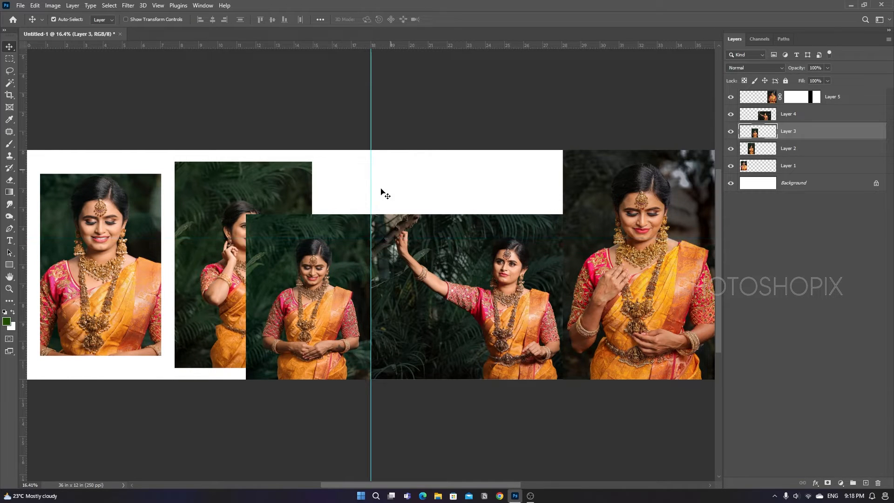
Step: Bring the hand-at-ear portrait to the front and move it left against the first portrait's right edge
{"action": "key", "text": "ctrl+minus"}
{"action": "scroll", "coordinate": [353, 251], "scroll_direction": "left", "scroll_amount": 3}
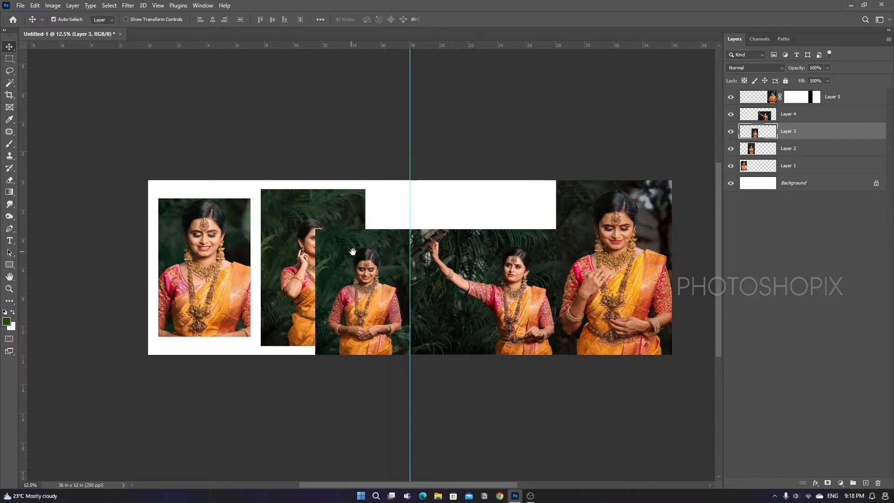
{"action": "left_click", "coordinate": [301, 264]}
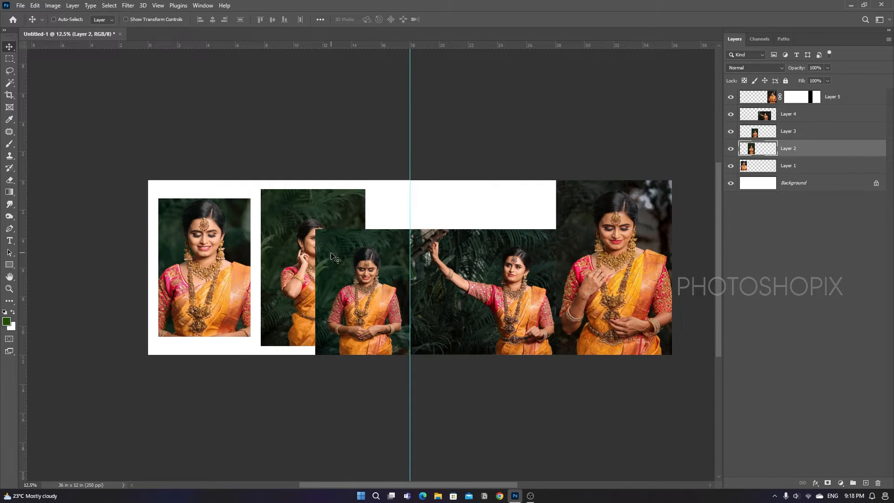
{"action": "key", "text": "ctrl+shift+bracketright"}
{"action": "key", "text": "ctrl"}
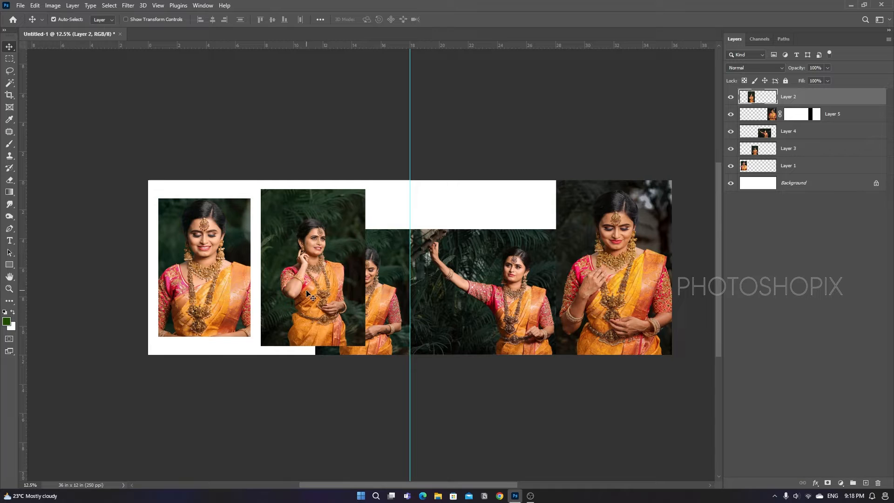
{"action": "mouse_move", "coordinate": [313, 294]}
{"action": "left_mouse_down"}
{"action": "mouse_move", "coordinate": [300, 307]}
{"action": "mouse_move", "coordinate": [302, 294]}
{"action": "left_mouse_up"}
{"action": "key", "text": "ctrl+plus"}
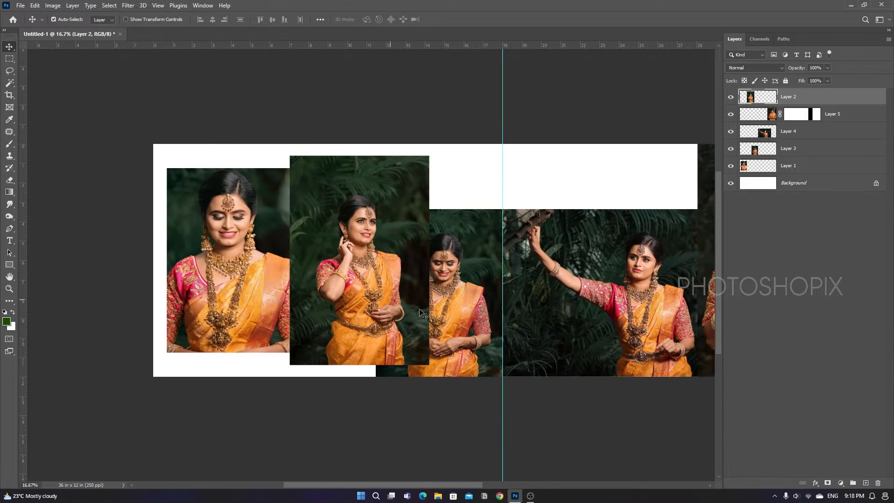
Step: Scale the hand-at-ear portrait to 74.12% and position it with a narrow gap beside the first portrait
{"action": "key", "text": "ctrl+t"}
{"action": "left_click_drag", "start_coordinate": [429, 364], "coordinate": [398, 337]}
{"action": "left_click_drag", "start_coordinate": [365, 308], "coordinate": [359, 309]}
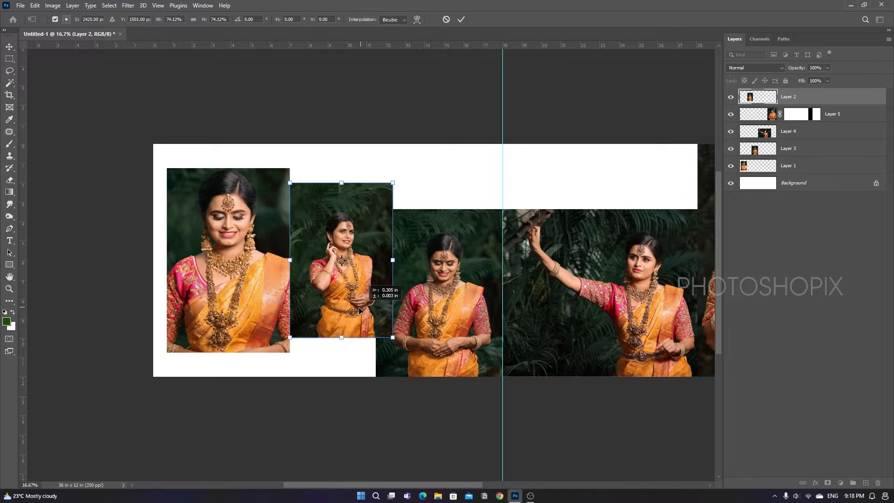
{"action": "key", "text": "shift+Right"}
{"action": "key", "text": "shift+Right"}
{"action": "key", "text": "shift+Right"}
{"action": "key", "text": "shift+Right"}
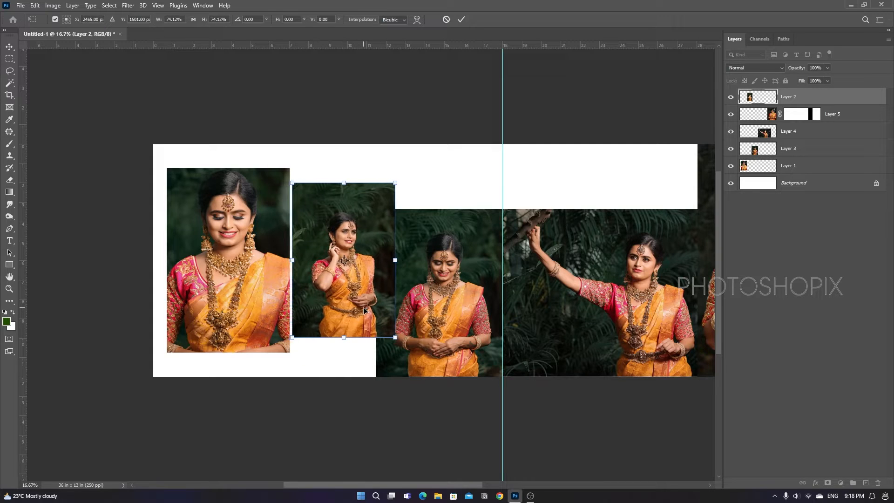
{"action": "key", "text": "Return"}
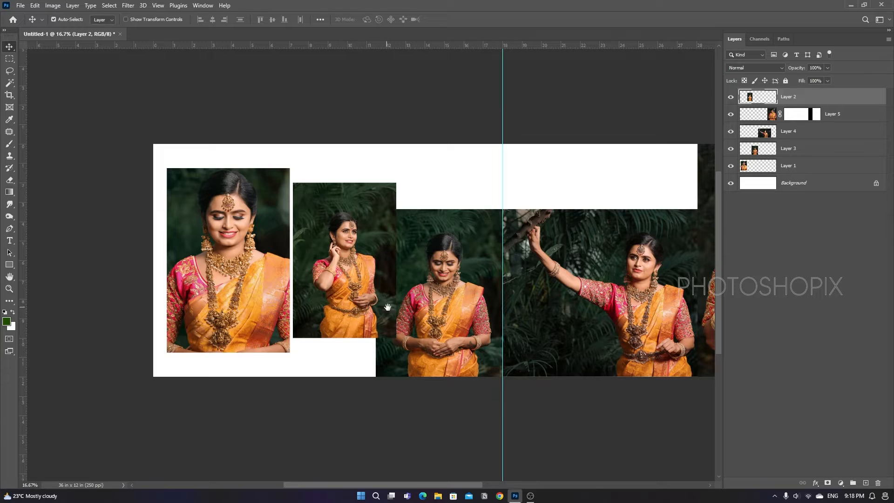
Step: Nudge the first portrait left to widen the gap between it and the hand-at-ear portrait
{"action": "scroll", "coordinate": [387, 309], "scroll_direction": "right", "scroll_amount": 1}
{"action": "left_click", "coordinate": [266, 331]}
{"action": "key", "text": "shift+Left"}
{"action": "key", "text": "shift+Left"}
{"action": "key", "text": "shift+Left"}
{"action": "key", "text": "shift+Left"}
{"action": "key", "text": "shift+Left"}
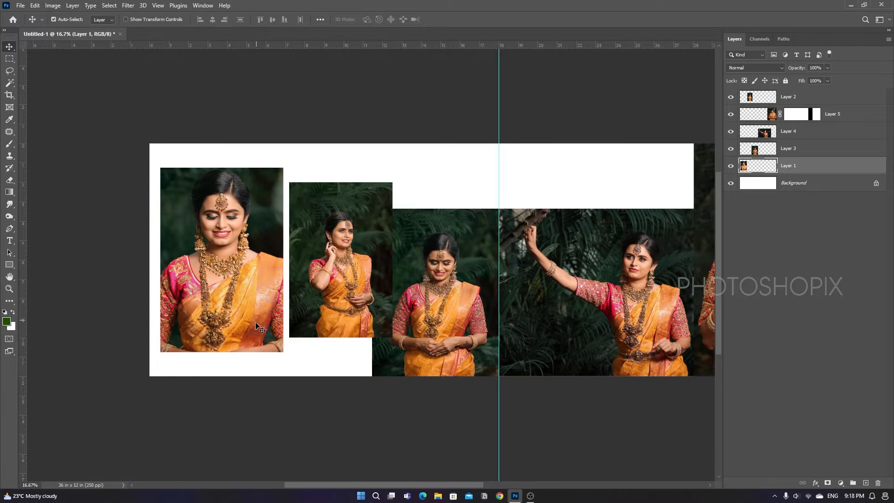
Step: Duplicate the hand-at-ear portrait, fill the copy with white and place it directly behind the original
{"action": "scroll", "coordinate": [256, 325], "scroll_direction": "right", "scroll_amount": 5}
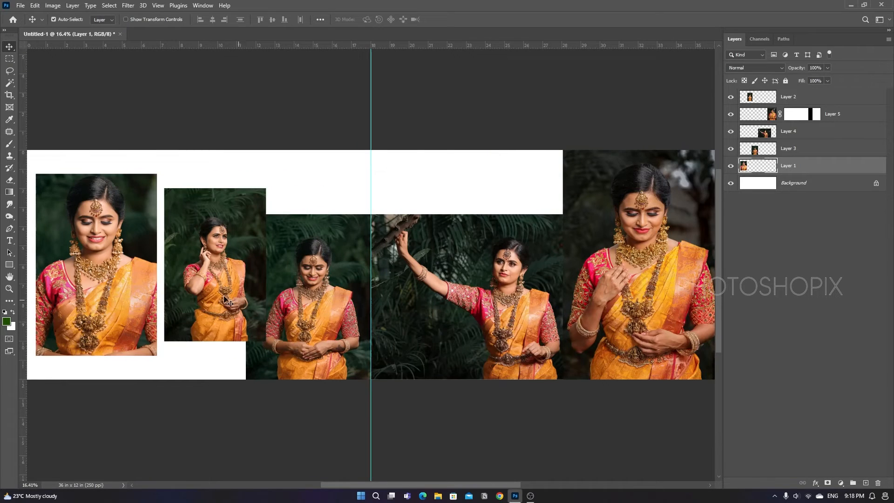
{"action": "left_click", "coordinate": [250, 323]}
{"action": "scroll", "coordinate": [250, 301], "scroll_direction": "down", "scroll_amount": 1}
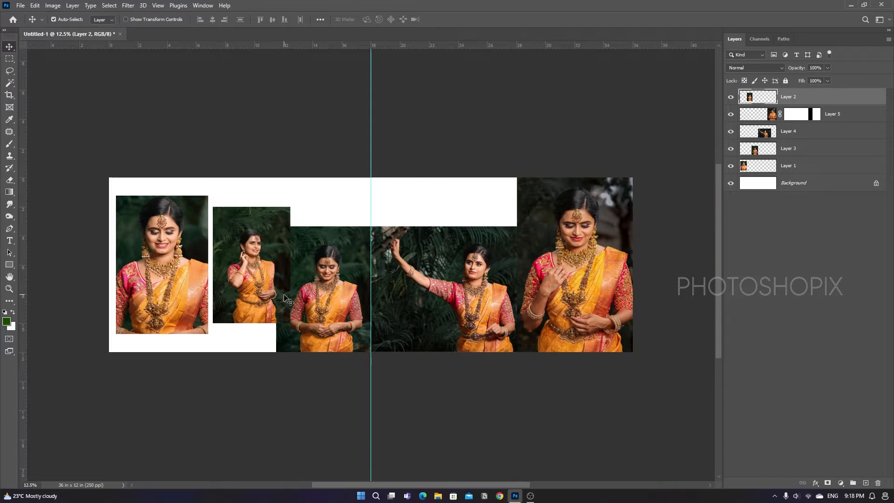
{"action": "scroll", "coordinate": [278, 294], "scroll_direction": "left", "scroll_amount": 2}
{"action": "scroll", "coordinate": [321, 282], "scroll_direction": "up", "scroll_amount": 1}
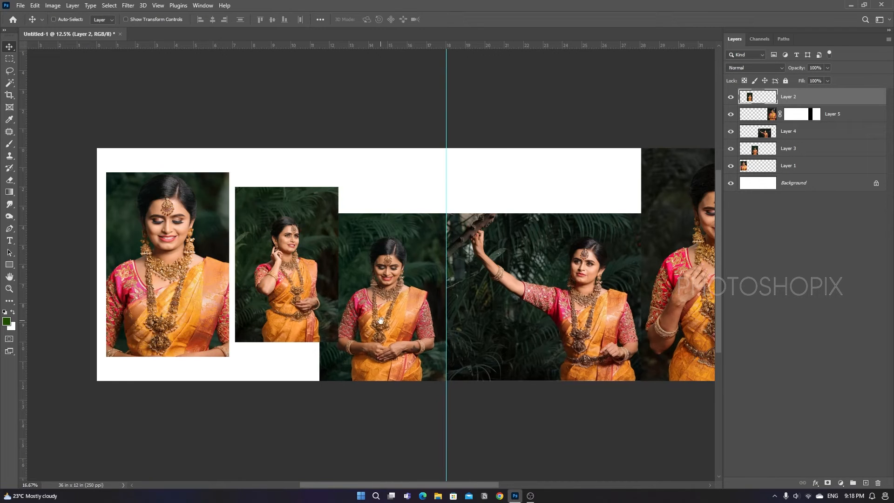
{"action": "scroll", "coordinate": [380, 320], "scroll_direction": "up", "scroll_amount": 1}
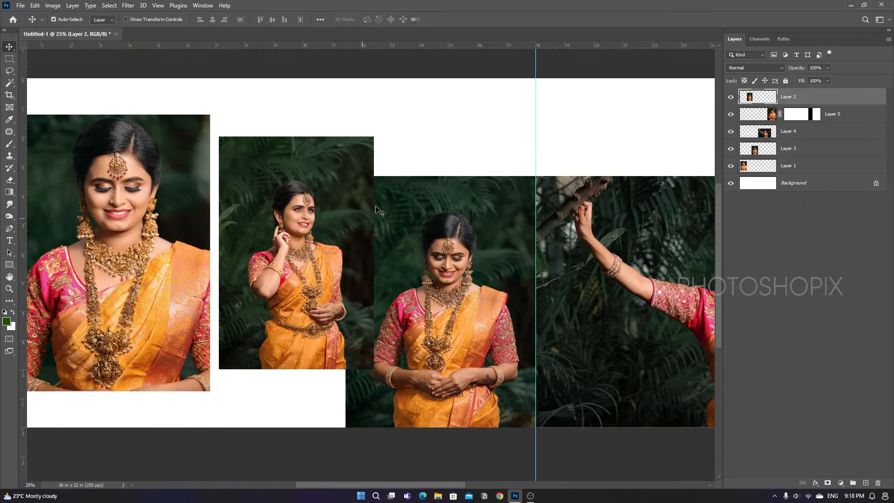
{"action": "scroll", "coordinate": [338, 316], "scroll_direction": "up", "scroll_amount": 1}
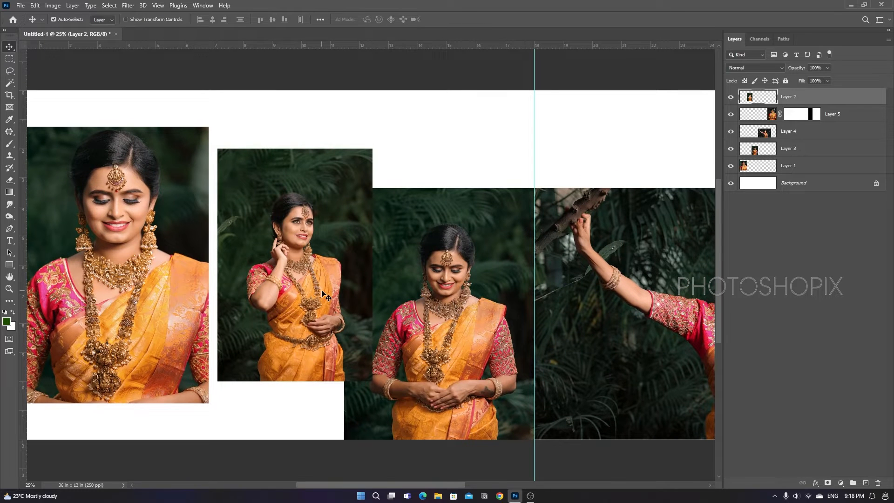
{"action": "key", "text": "ctrl+j"}
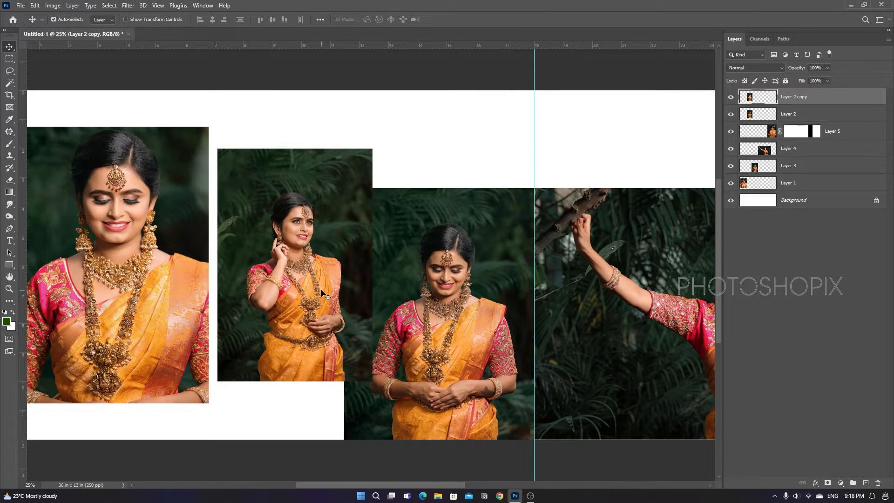
{"action": "key", "text": "ctrl+shift+BackSpace"}
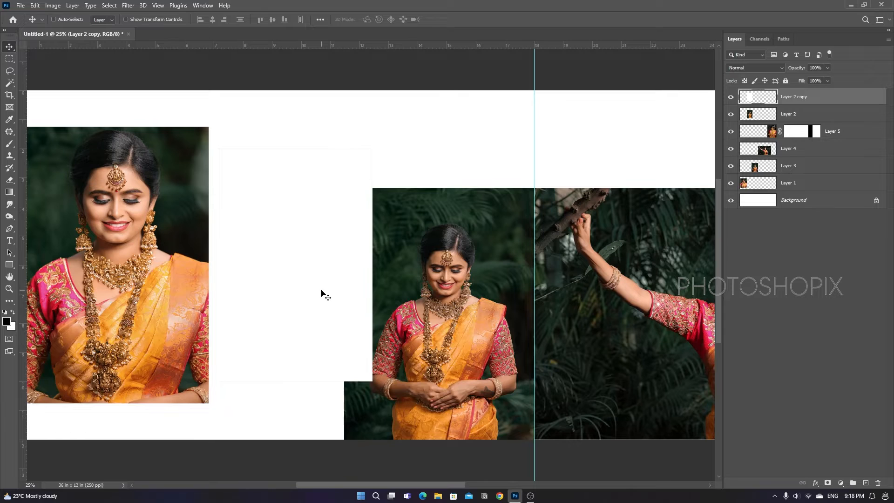
{"action": "key", "text": "ctrl+bracketleft"}
Step: Offset the white copy slightly right and down to form a thin border along the hand-at-ear portrait's edges
{"action": "key", "text": "shift+Right"}
{"action": "key", "text": "shift+Right"}
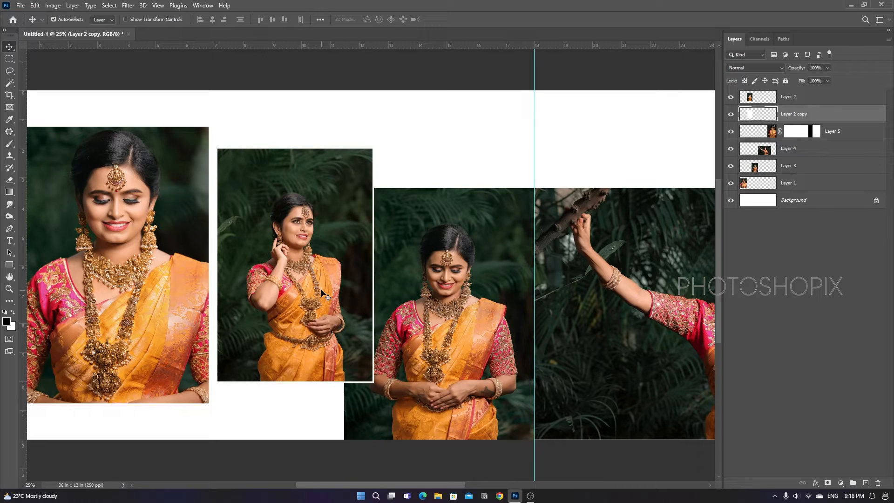
{"action": "key", "text": "Right"}
{"action": "key", "text": "Down"}
{"action": "key", "text": "Right"}
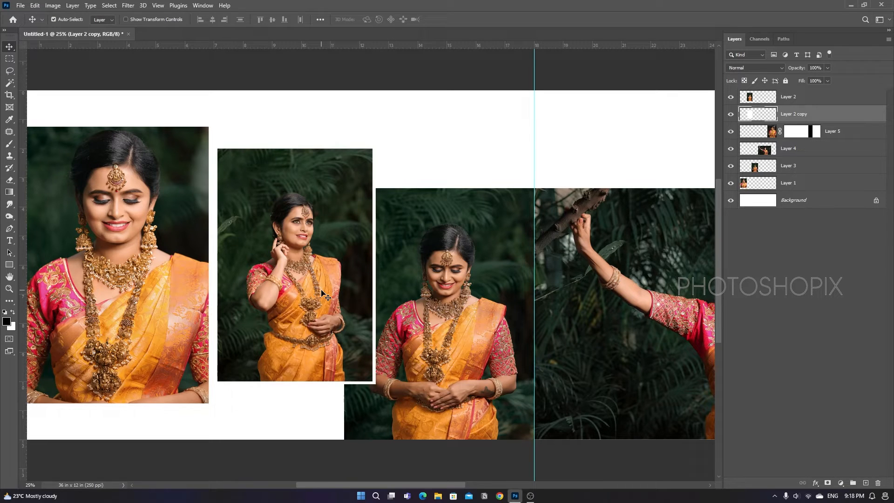
Step: Hide the panels and rulers and review the placement and spacing of all photos across the spread
{"action": "scroll", "coordinate": [321, 293], "scroll_direction": "down", "scroll_amount": 2}
{"action": "scroll", "coordinate": [322, 293], "scroll_direction": "down", "scroll_amount": 1}
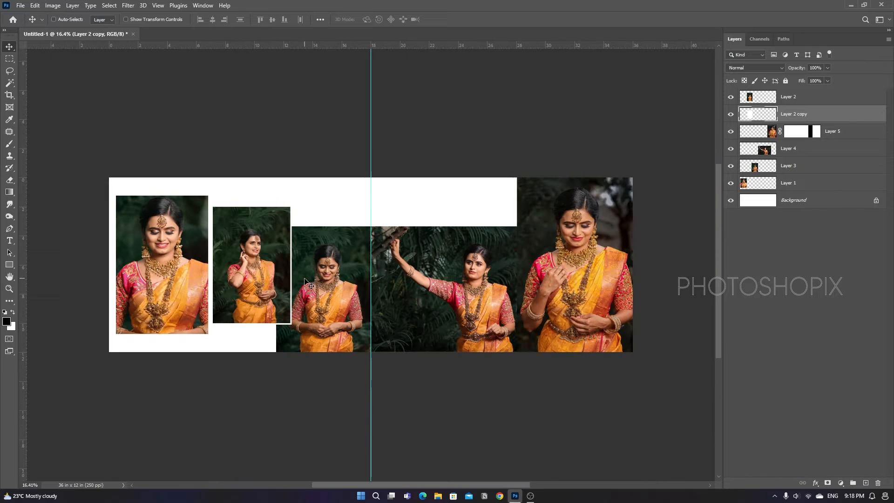
{"action": "left_click_drag", "start_coordinate": [315, 265], "coordinate": [335, 292]}
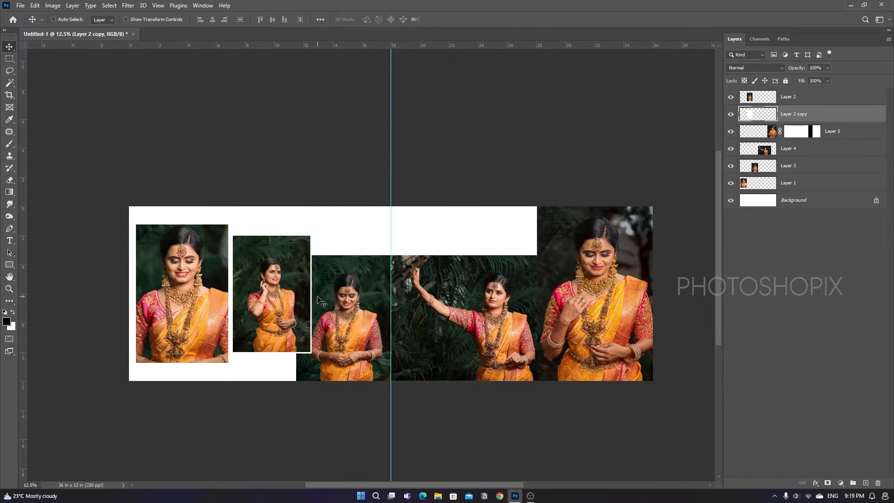
{"action": "scroll", "coordinate": [321, 303], "scroll_direction": "up", "scroll_amount": 1}
{"action": "key", "text": "shift+Tab"}
{"action": "scroll", "coordinate": [423, 322], "scroll_direction": "up", "scroll_amount": 1}
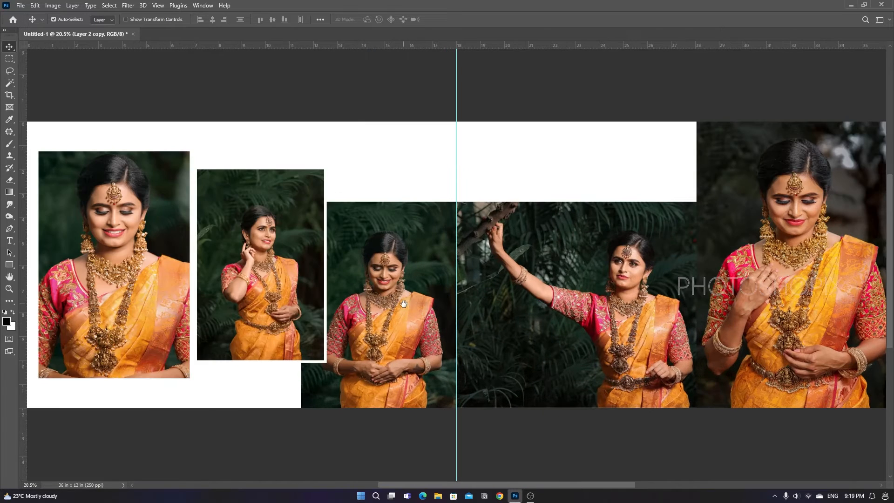
{"action": "left_click_drag", "start_coordinate": [377, 303], "coordinate": [384, 307]}
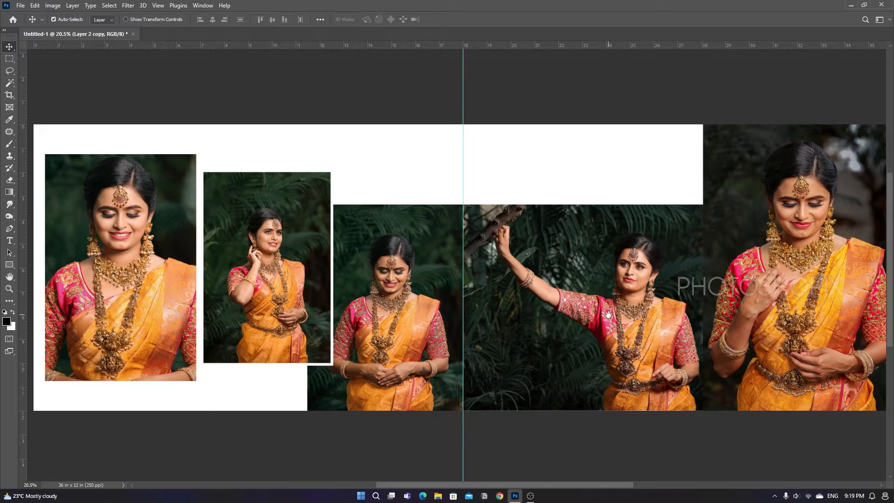
{"action": "left_click_drag", "start_coordinate": [249, 298], "coordinate": [341, 291]}
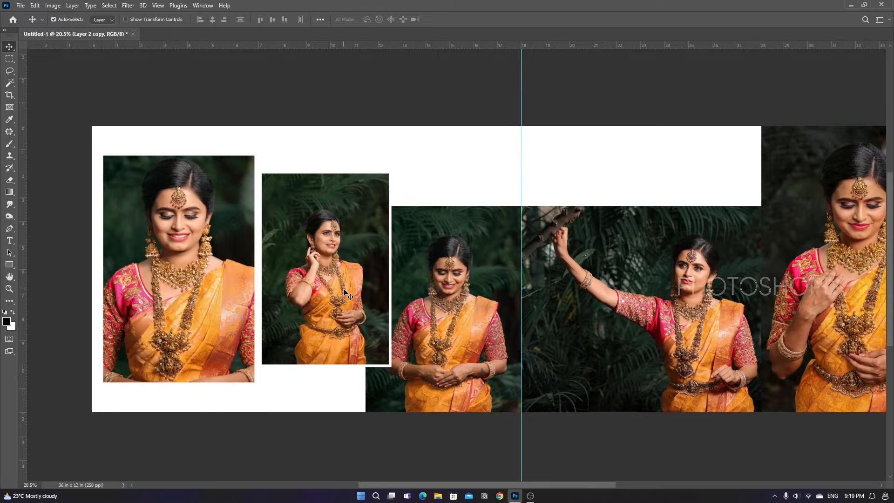
{"action": "key", "text": "ctrl+0"}
{"action": "key", "text": "ctrl+minus"}
{"action": "key", "text": "ctrl+r"}
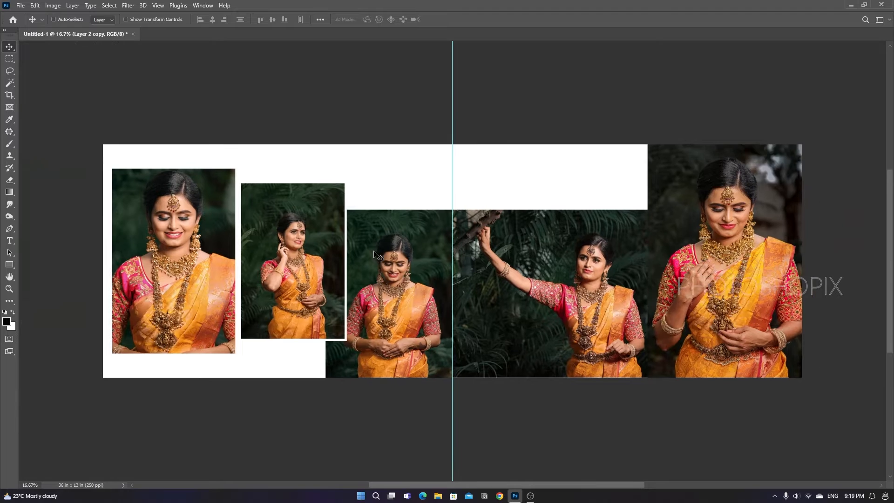
{"action": "scroll", "coordinate": [375, 254], "scroll_direction": "up", "scroll_amount": 1}
{"action": "left_click_drag", "start_coordinate": [356, 234], "coordinate": [361, 247]}
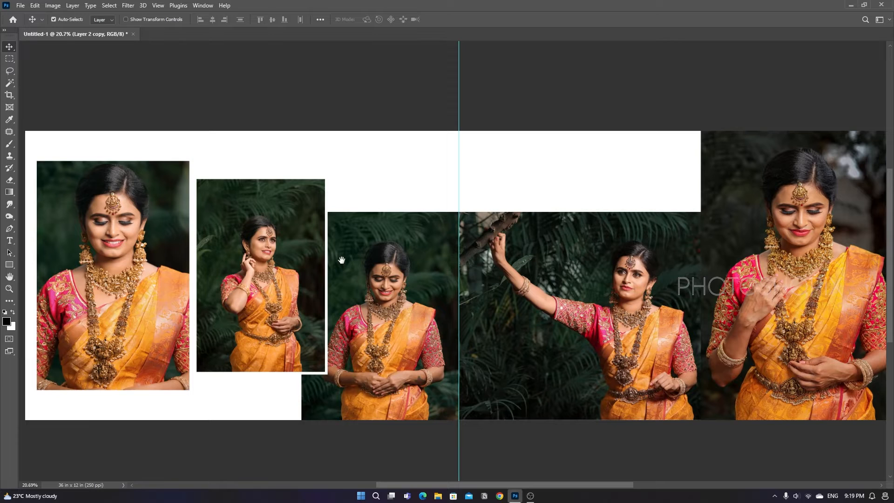
{"action": "scroll", "coordinate": [330, 253], "scroll_direction": "left", "scroll_amount": 2}
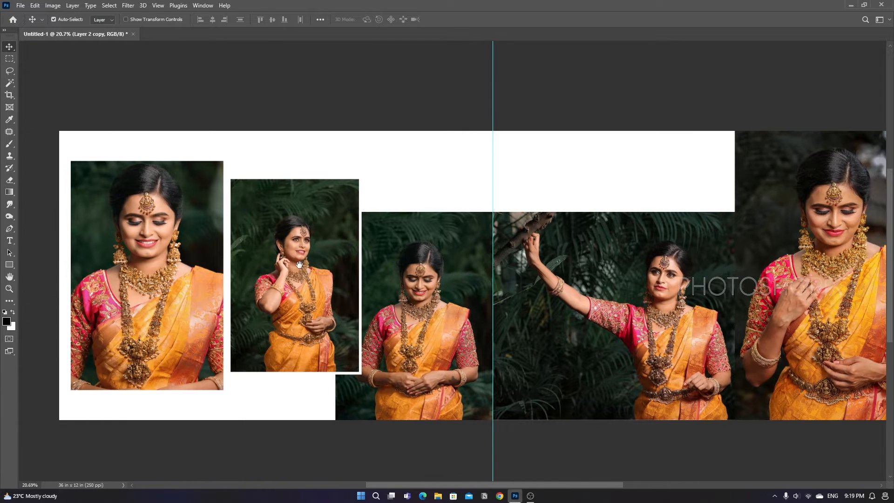
{"action": "left_click_drag", "start_coordinate": [387, 357], "coordinate": [379, 356]}
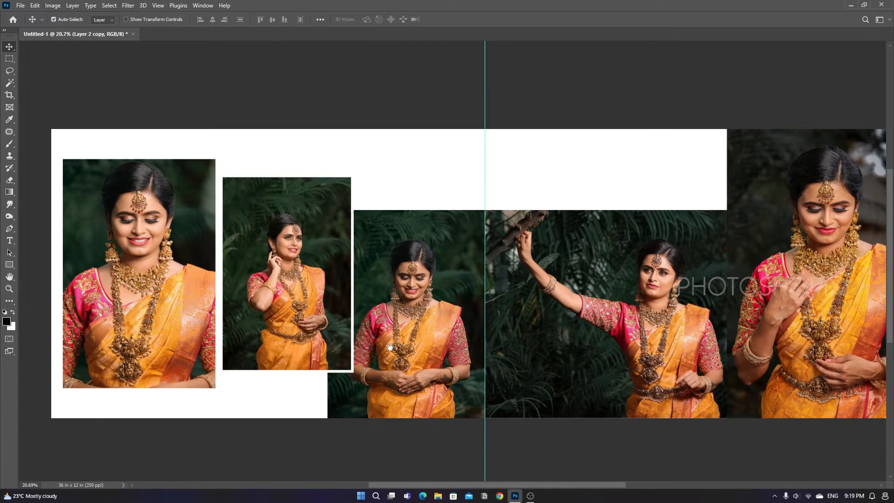
Step: Open the floral artwork 1074 from the candid album folder
{"action": "left_click", "coordinate": [405, 316]}
{"action": "key", "text": "ctrl+o"}
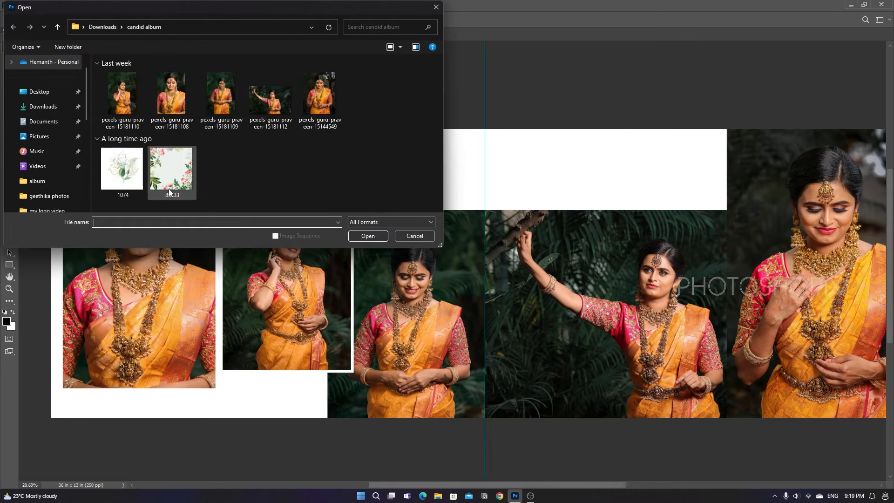
{"action": "left_click", "coordinate": [133, 197]}
{"action": "double_click", "coordinate": [132, 200]}
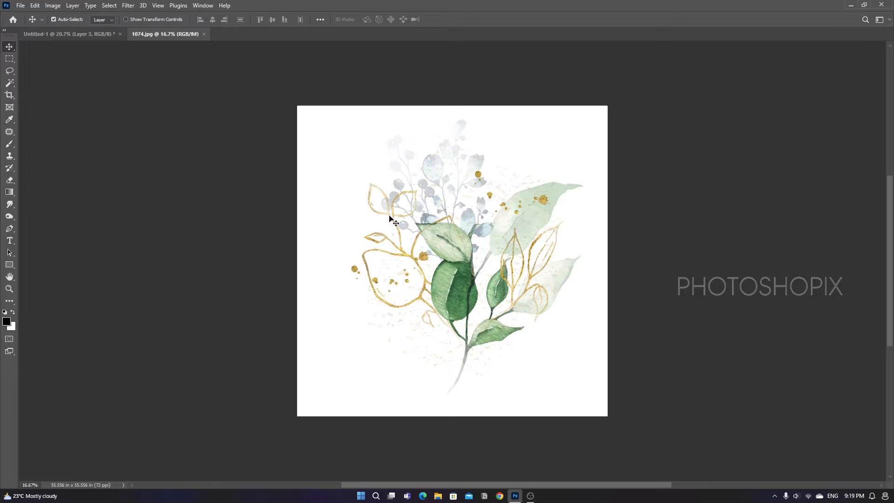
Step: Copy the floral artwork into the album spread, send it behind all the photos and show the layers again
{"action": "key", "text": "m"}
{"action": "left_click_drag", "start_coordinate": [319, 102], "coordinate": [585, 391]}
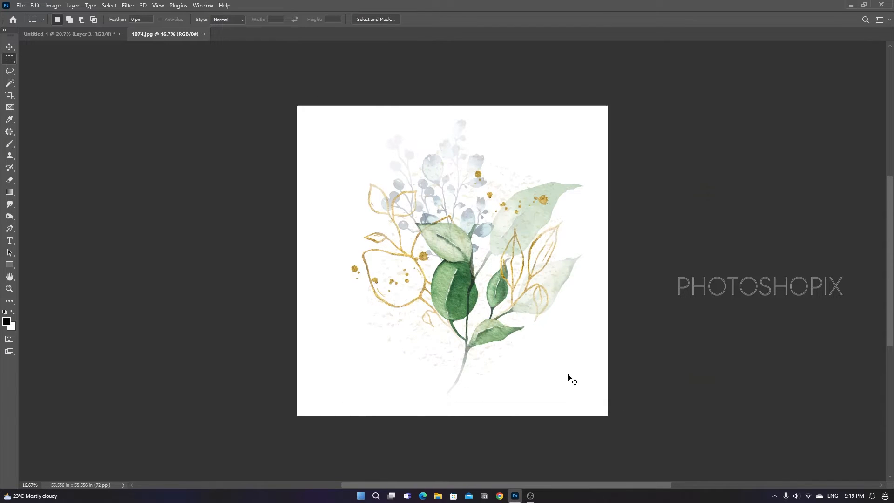
{"action": "key", "text": "v"}
{"action": "key", "text": "ctrl+Tab"}
{"action": "left_click_drag", "start_coordinate": [335, 239], "coordinate": [475, 239]}
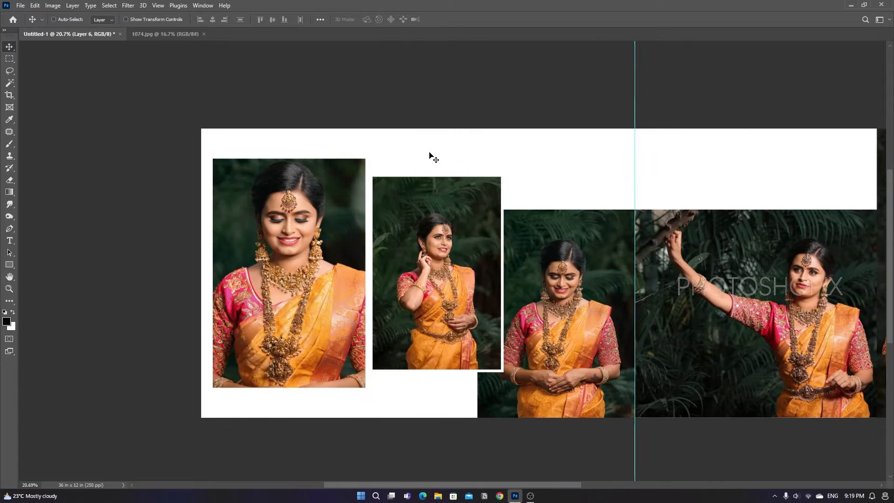
{"action": "key", "text": "ctrl+v"}
{"action": "left_click_drag", "start_coordinate": [567, 233], "coordinate": [486, 220]}
{"action": "key", "text": "ctrl+shift+bracketleft"}
{"action": "key", "text": "F7"}
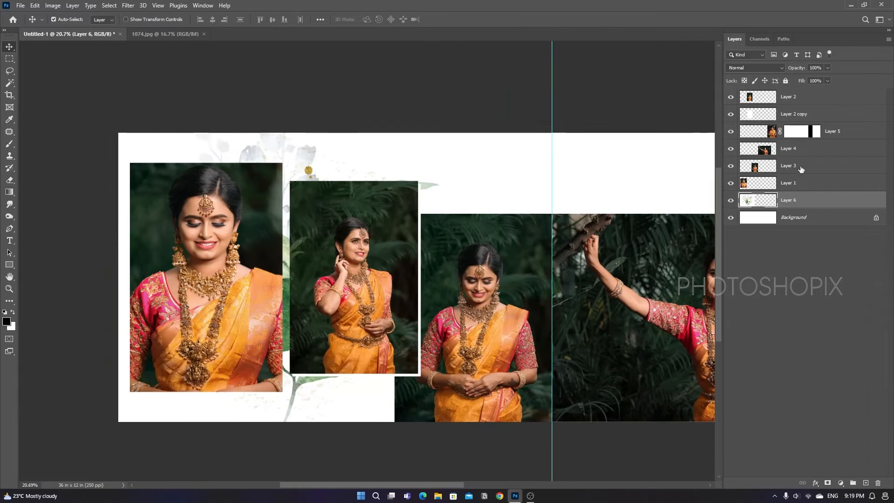
Step: Scale the floral artwork to 64.32%, rotate it 9.20° and place it behind the first portrait's top edge
{"action": "left_click_drag", "start_coordinate": [316, 272], "coordinate": [299, 195]}
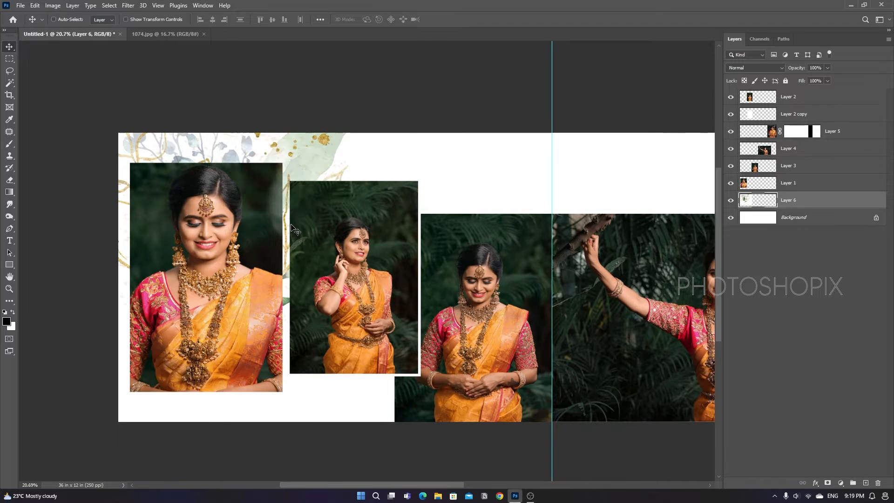
{"action": "key", "text": "ctrl+t"}
{"action": "left_click_drag", "start_coordinate": [399, 387], "coordinate": [292, 276]}
{"action": "left_click_drag", "start_coordinate": [298, 309], "coordinate": [261, 273]}
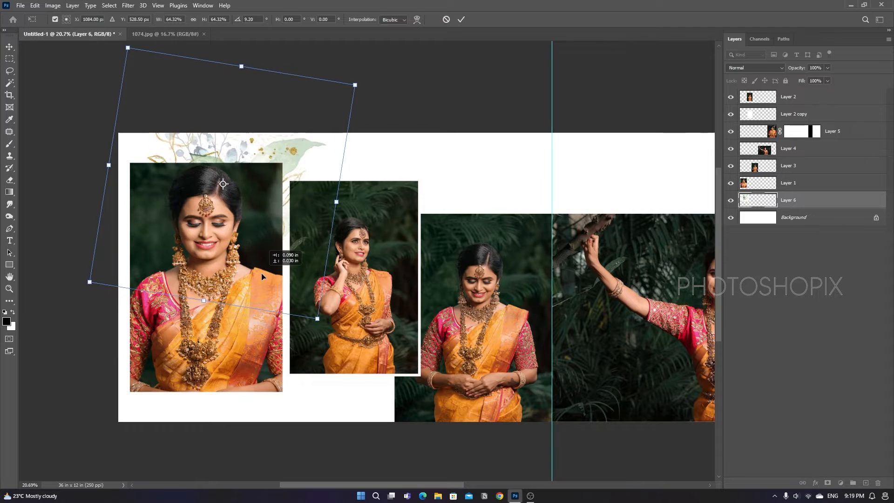
{"action": "key", "text": "Return"}
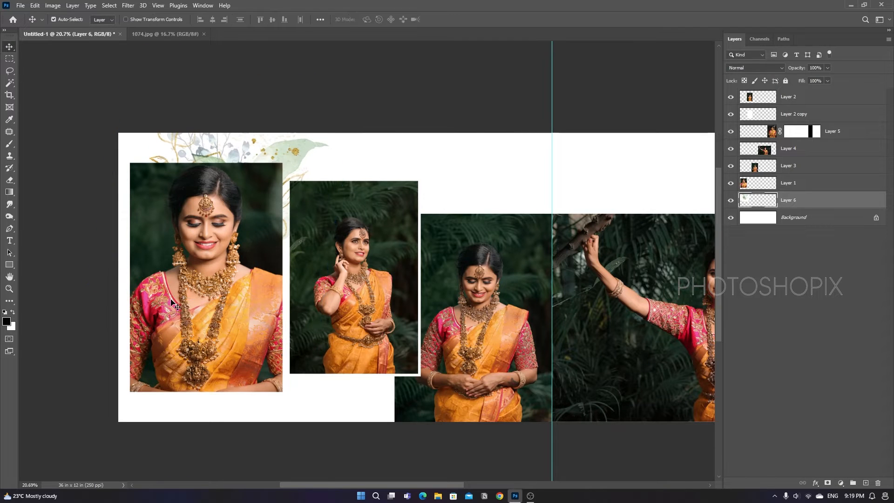
Step: Try a vertically flipped duplicate of the floral artwork behind the first portrait's bottom edge
{"action": "key", "text": "ctrl+j"}
{"action": "key", "text": "ctrl+t"}
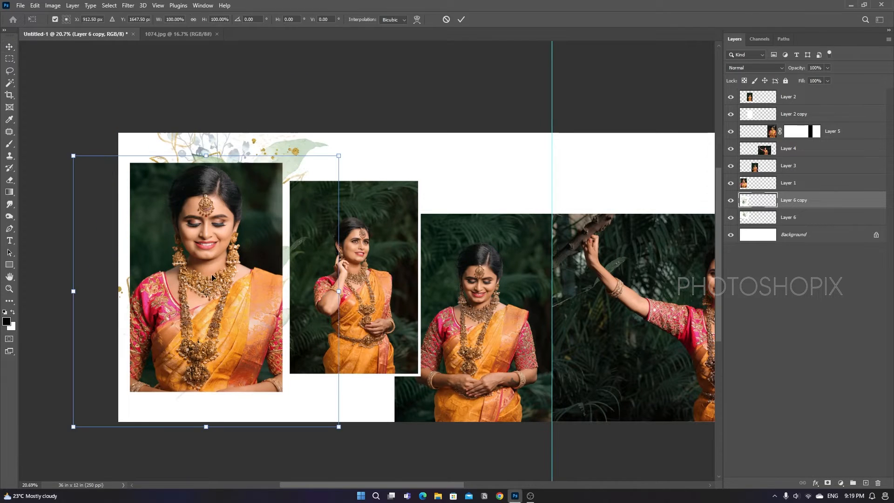
{"action": "right_click", "coordinate": [203, 251]}
{"action": "left_click", "coordinate": [234, 440]}
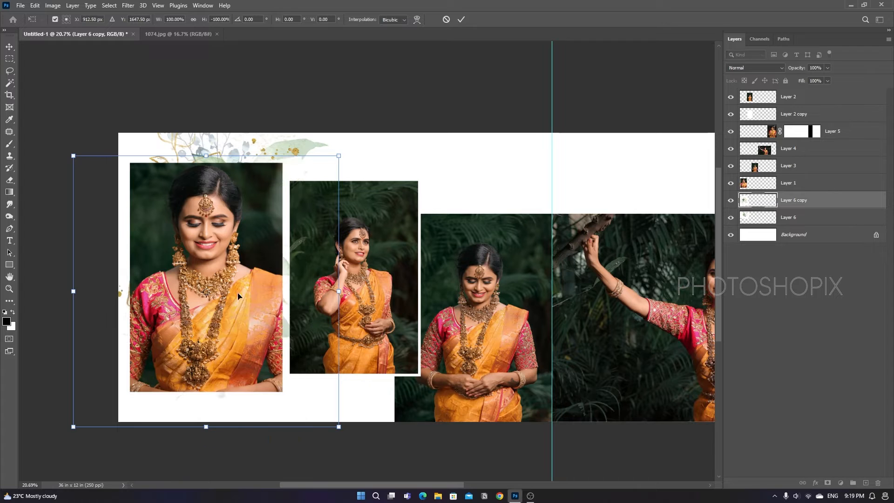
{"action": "left_click_drag", "start_coordinate": [238, 298], "coordinate": [195, 410]}
{"action": "left_click_drag", "start_coordinate": [261, 348], "coordinate": [249, 337]}
{"action": "key", "text": "Return"}
Step: Remove the flipped floral copy from behind the first portrait's bottom edge
{"action": "key", "text": "ctrl+0"}
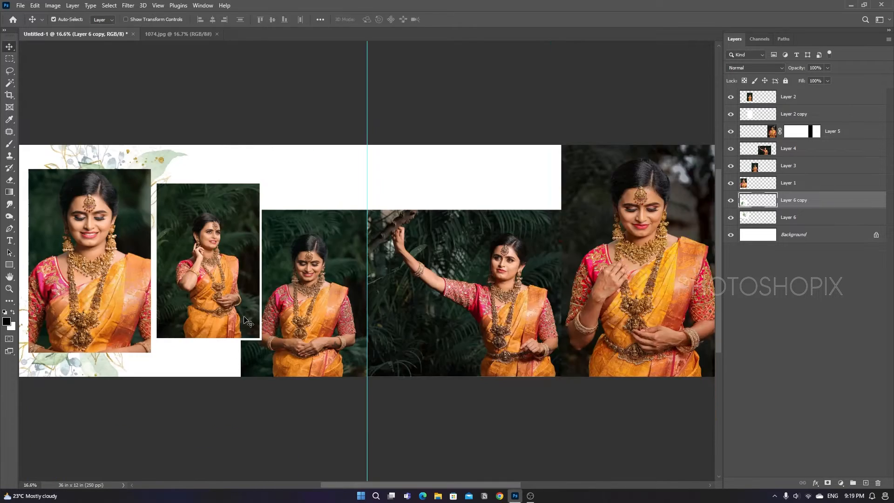
{"action": "key", "text": "ctrl+minus"}
{"action": "left_click_drag", "start_coordinate": [152, 282], "coordinate": [257, 314]}
{"action": "scroll", "coordinate": [273, 282], "scroll_direction": "up", "scroll_amount": 1}
{"action": "left_click_drag", "start_coordinate": [347, 183], "coordinate": [336, 200]}
{"action": "scroll", "coordinate": [293, 251], "scroll_direction": "up", "scroll_amount": 1}
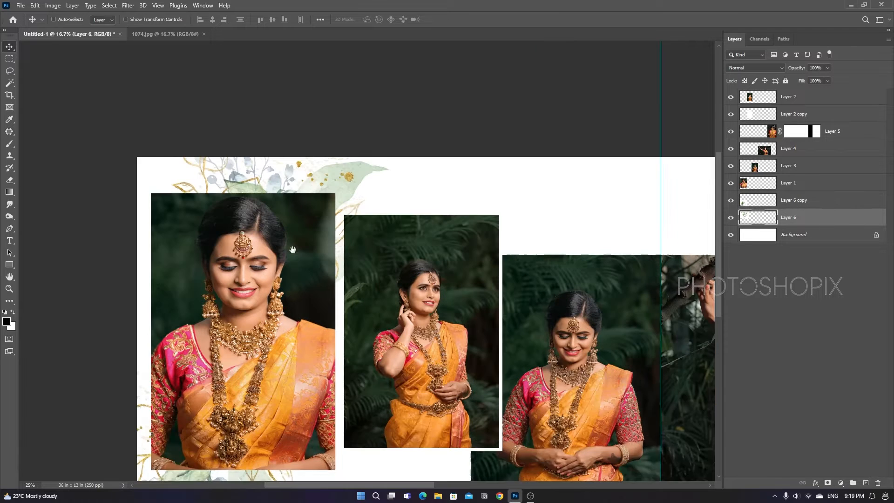
{"action": "left_click_drag", "start_coordinate": [190, 436], "coordinate": [234, 318]}
{"action": "key", "text": "ctrl+z"}
Step: Nudge the remaining floral artwork slightly right behind the first portrait's top edge
{"action": "left_click_drag", "start_coordinate": [389, 70], "coordinate": [376, 172]}
{"action": "key", "text": "shift+Right"}
{"action": "key", "text": "shift+Right"}
{"action": "key", "text": "shift+Right"}
{"action": "key", "text": "shift+Right"}
{"action": "key", "text": "shift+Right"}
{"action": "key", "text": "shift+Right"}
{"action": "key", "text": "shift+Right"}
{"action": "key", "text": "shift+Right"}
{"action": "key", "text": "shift+Right"}
{"action": "key", "text": "shift+Right"}
Step: Boost the floral artwork's Vibrance to +100 and Saturation to +28
{"action": "left_click", "coordinate": [52, 5]}
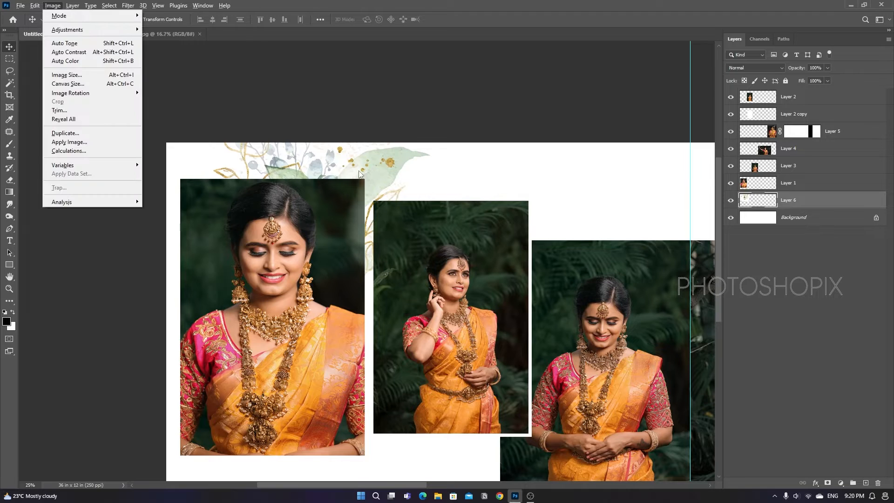
{"action": "mouse_move", "coordinate": [66, 28]}
{"action": "left_click", "coordinate": [167, 75]}
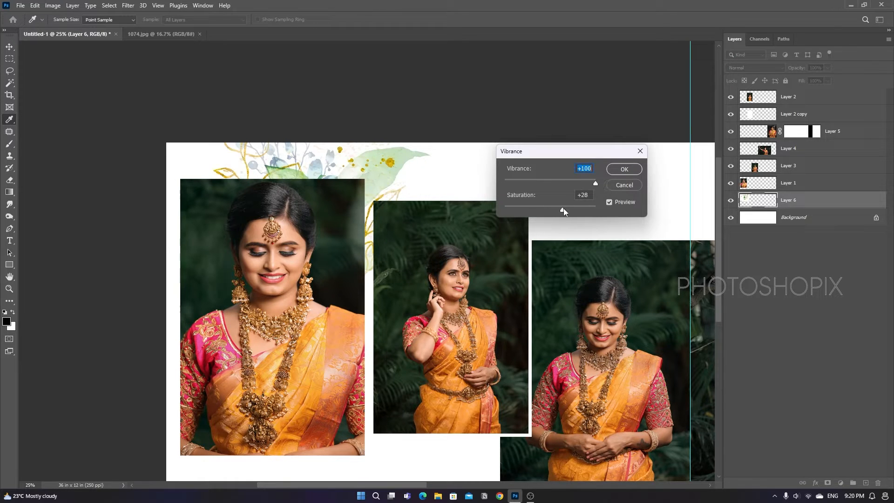
{"action": "key", "text": "Tab"}
{"action": "key", "text": "Return"}
{"action": "key", "text": "v"}
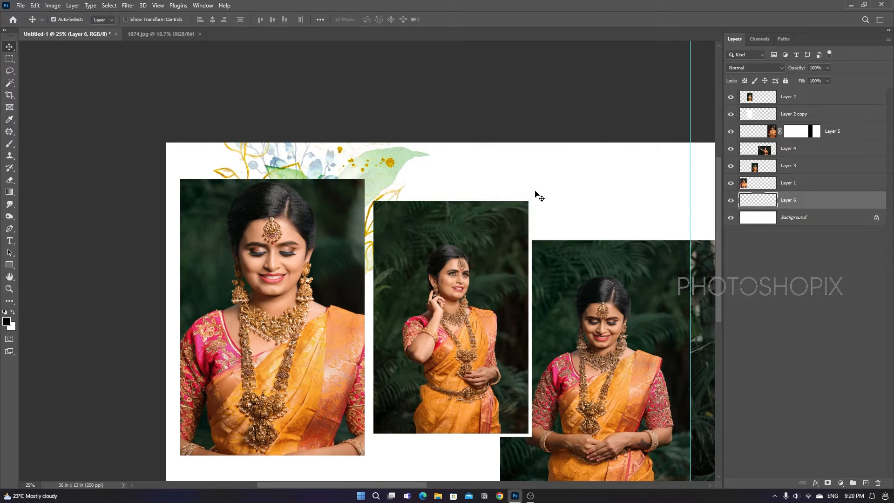
Step: Darken the floral artwork with Levels by setting the midtone input to 0.66
{"action": "key", "text": "ctrl+l"}
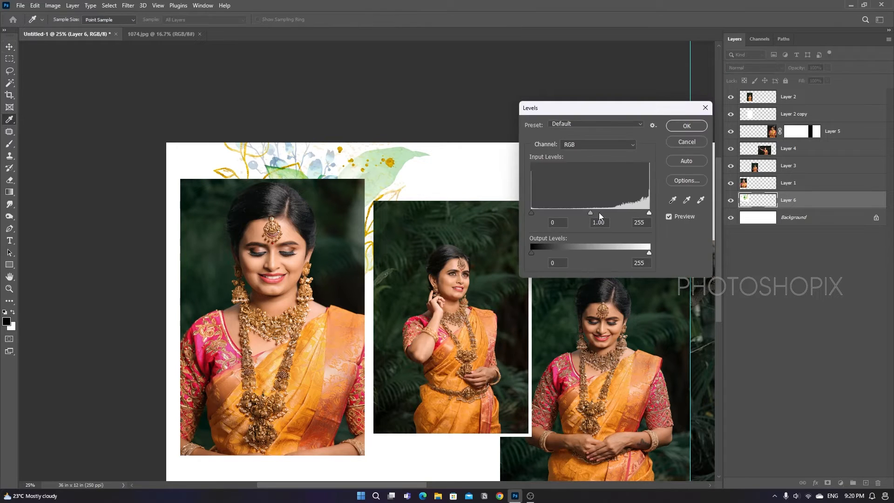
{"action": "left_click_drag", "start_coordinate": [591, 213], "coordinate": [602, 212]}
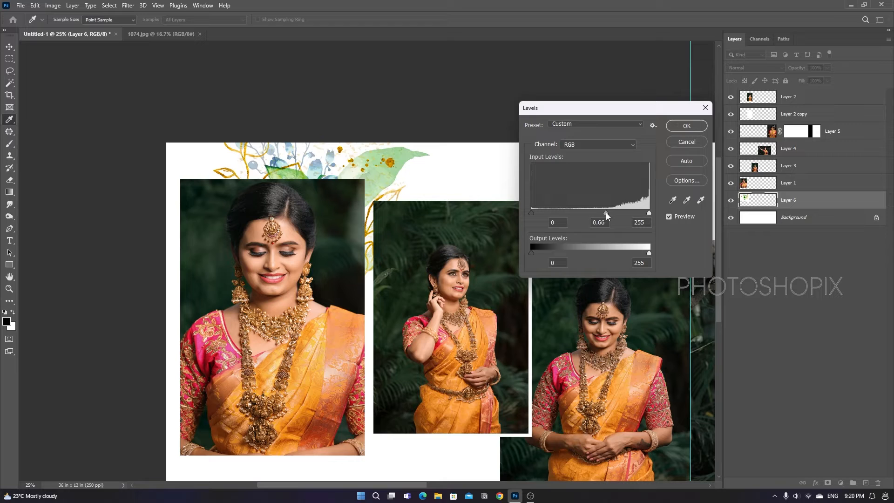
{"action": "key", "text": "Return"}
{"action": "key", "text": "ctrl+minus"}
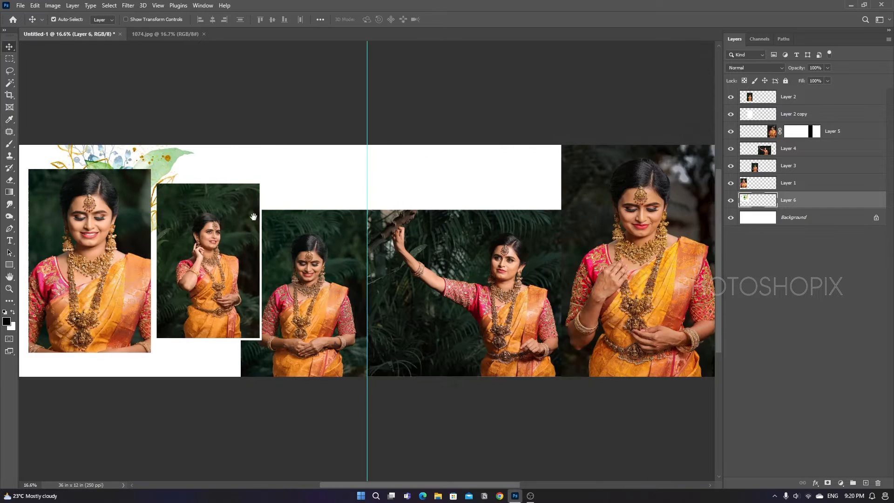
Step: Duplicate the floral artwork, flip the copy vertically, rotate it -1.85° and place it behind the first portrait's bottom edge
{"action": "left_click_drag", "start_coordinate": [253, 217], "coordinate": [318, 214]}
{"action": "key", "text": "ctrl+j"}
{"action": "left_click_drag", "start_coordinate": [256, 181], "coordinate": [201, 330]}
{"action": "key", "text": "ctrl+t"}
{"action": "right_click", "coordinate": [212, 251]}
{"action": "left_click", "coordinate": [245, 443]}
{"action": "left_click_drag", "start_coordinate": [289, 320], "coordinate": [289, 328]}
{"action": "left_click_drag", "start_coordinate": [205, 306], "coordinate": [202, 303]}
{"action": "key", "text": "Return"}
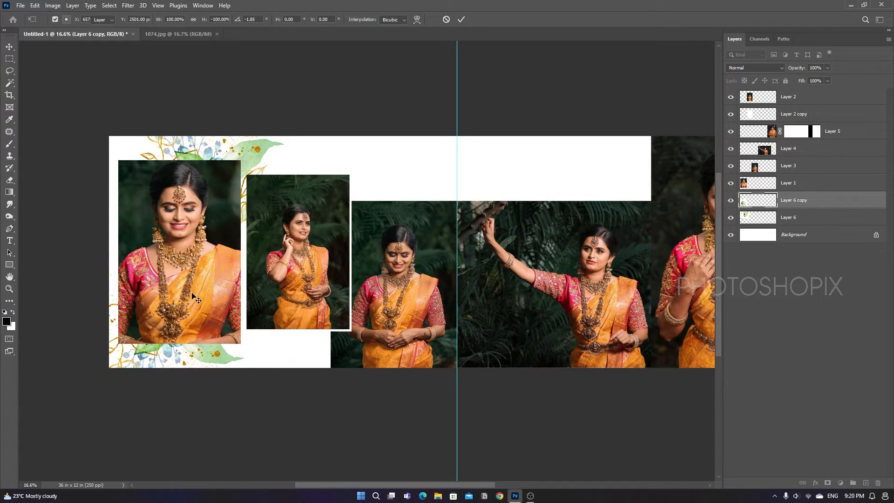
Step: Nudge the original floral artwork slightly left behind the first portrait's top edge
{"action": "scroll", "coordinate": [196, 298], "scroll_direction": "right", "scroll_amount": 3}
{"action": "key", "text": "ctrl+minus"}
{"action": "left_click_drag", "start_coordinate": [161, 218], "coordinate": [176, 246]}
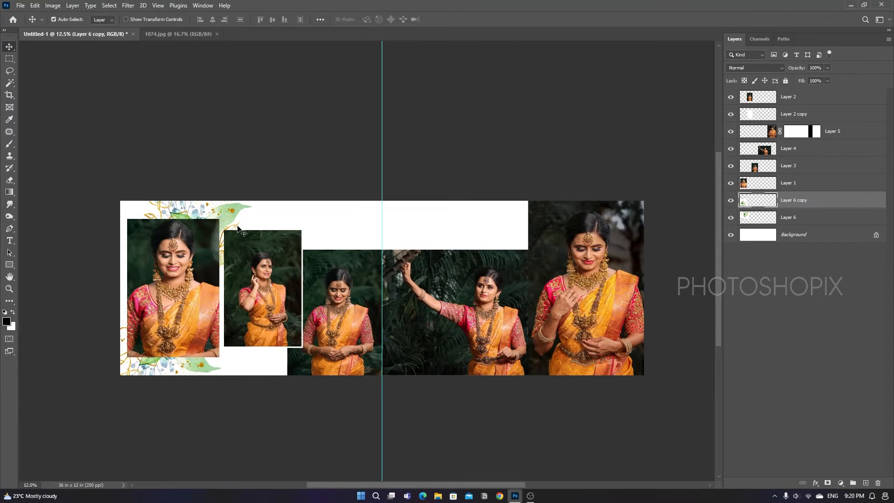
{"action": "left_click_drag", "start_coordinate": [232, 215], "coordinate": [226, 214]}
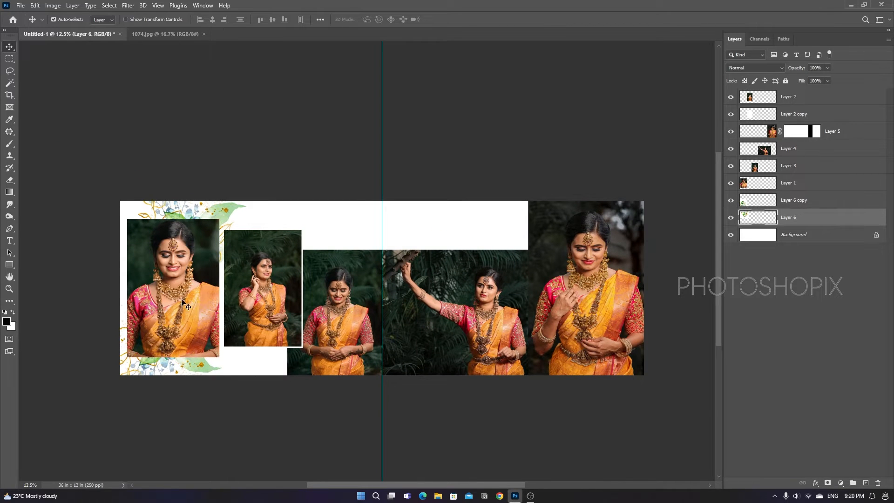
{"action": "key", "text": "ctrl+plus"}
{"action": "left_click_drag", "start_coordinate": [218, 251], "coordinate": [228, 272]}
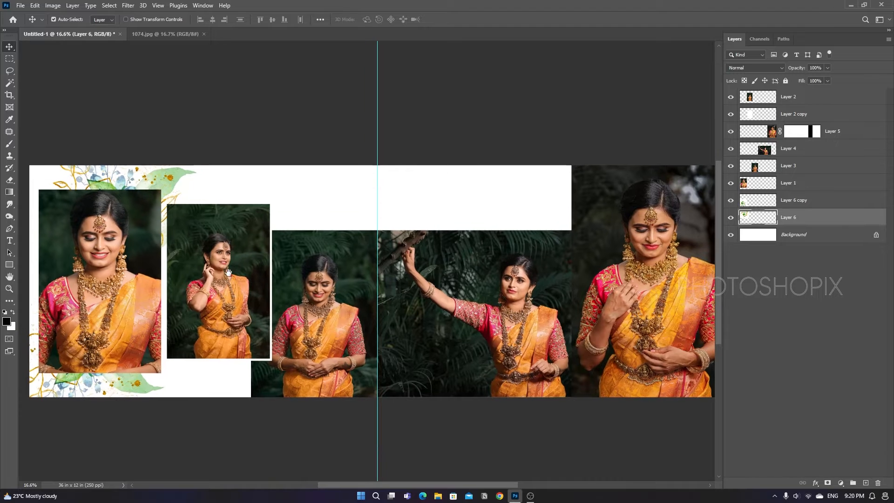
{"action": "left_click_drag", "start_coordinate": [230, 303], "coordinate": [227, 280]}
Step: Close the 1074.jpg document and open the floral image 86233 from the candid album folder
{"action": "key", "text": "ctrl+Tab"}
{"action": "key", "text": "ctrl+Tab"}
{"action": "key", "text": "ctrl+w"}
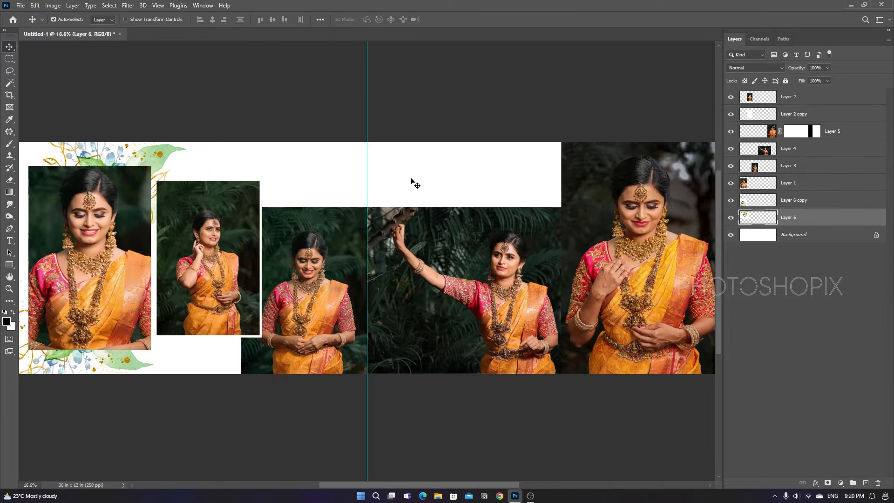
{"action": "key", "text": "ctrl+o"}
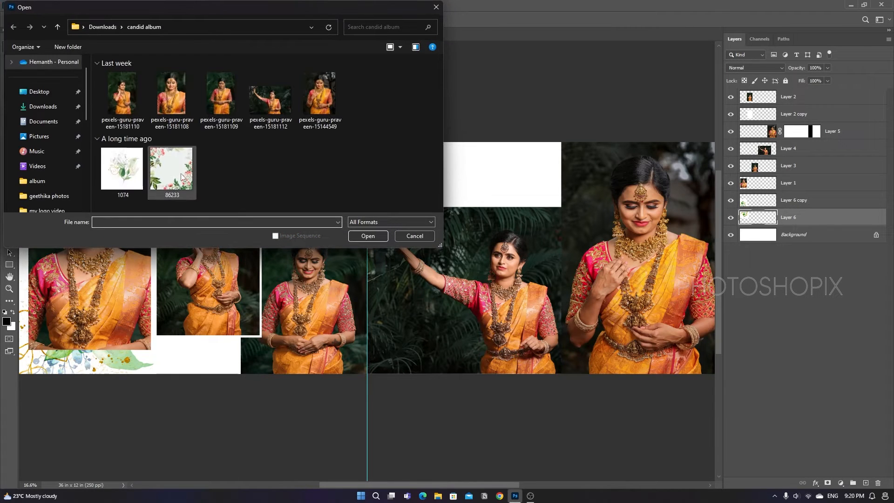
{"action": "left_click", "coordinate": [176, 171]}
{"action": "double_click", "coordinate": [176, 171]}
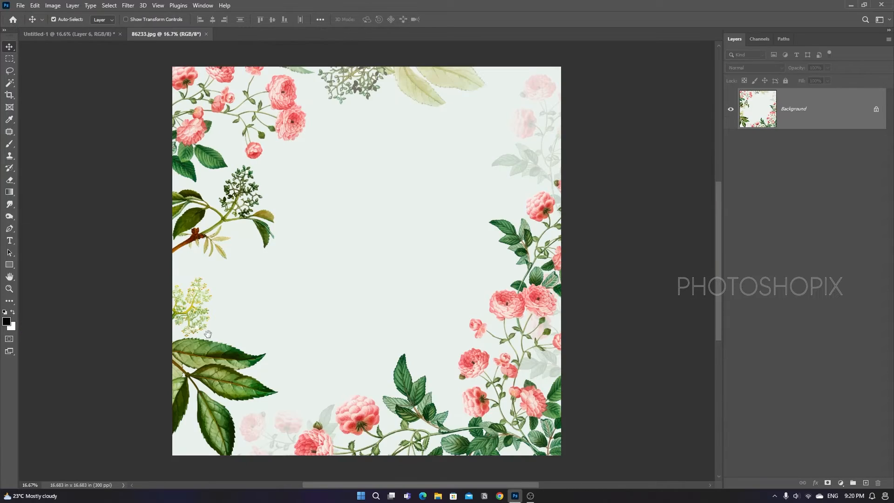
Step: Lasso and copy the large green leaf cluster, and paste it into a new 1580 x 2356 pixel document at 300 pixels/inch
{"action": "key", "text": "l"}
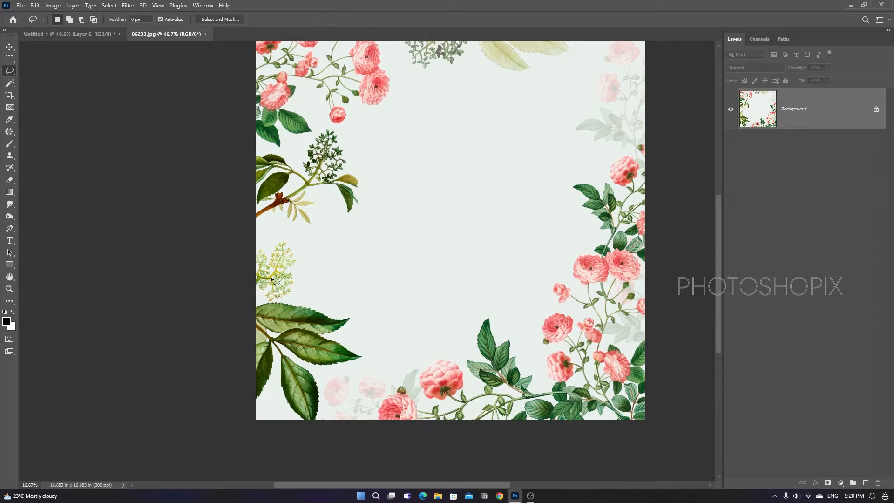
{"action": "mouse_move", "coordinate": [247, 252]}
{"action": "left_mouse_down"}
{"action": "mouse_move", "coordinate": [260, 238]}
{"action": "mouse_move", "coordinate": [370, 298]}
{"action": "mouse_move", "coordinate": [378, 368]}
{"action": "mouse_move", "coordinate": [200, 410]}
{"action": "left_mouse_up"}
{"action": "key", "text": "ctrl+d"}
{"action": "key", "text": "v"}
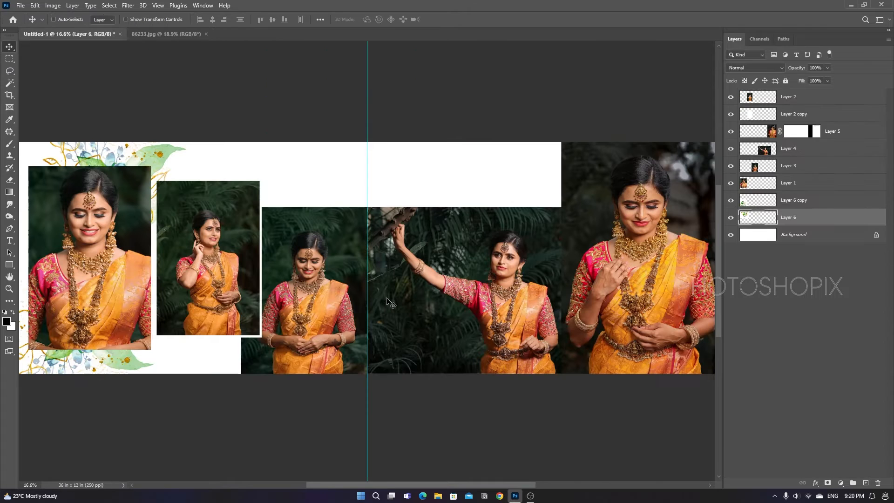
{"action": "key", "text": "ctrl+n"}
{"action": "key", "text": "Return"}
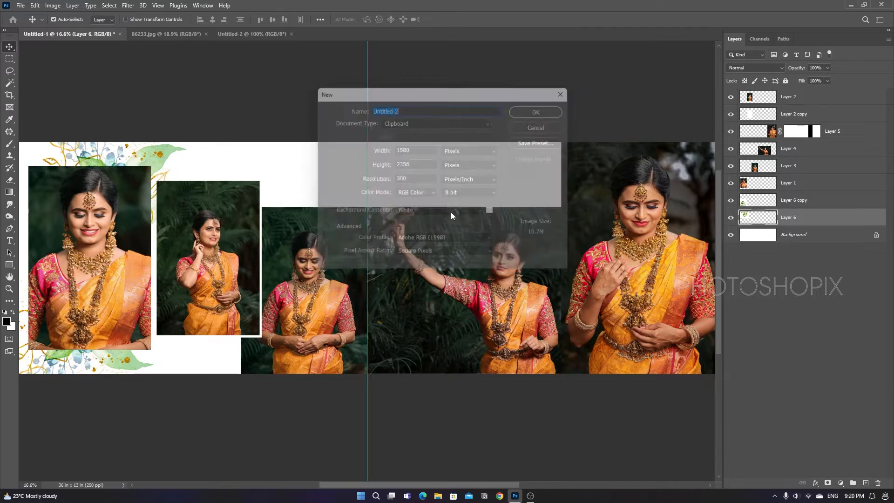
{"action": "key", "text": "ctrl+v"}
{"action": "key", "text": "ctrl+plus"}
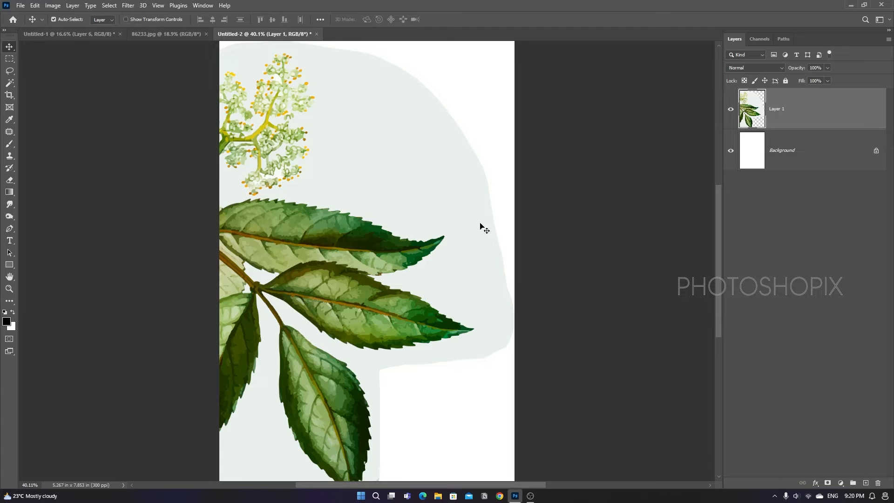
Step: Select the pale background with Color Range, invert the selection and copy the isolated leaves to a new layer
{"action": "key", "text": "alt+s"}
{"action": "key", "text": "c"}
{"action": "left_click", "coordinate": [389, 194]}
{"action": "key", "text": "Return"}
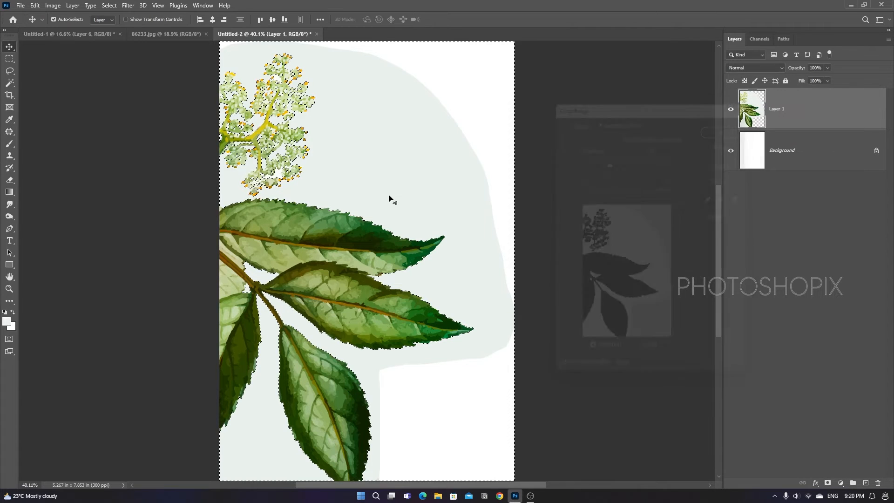
{"action": "key", "text": "ctrl+shift+i"}
{"action": "key", "text": "ctrl+j"}
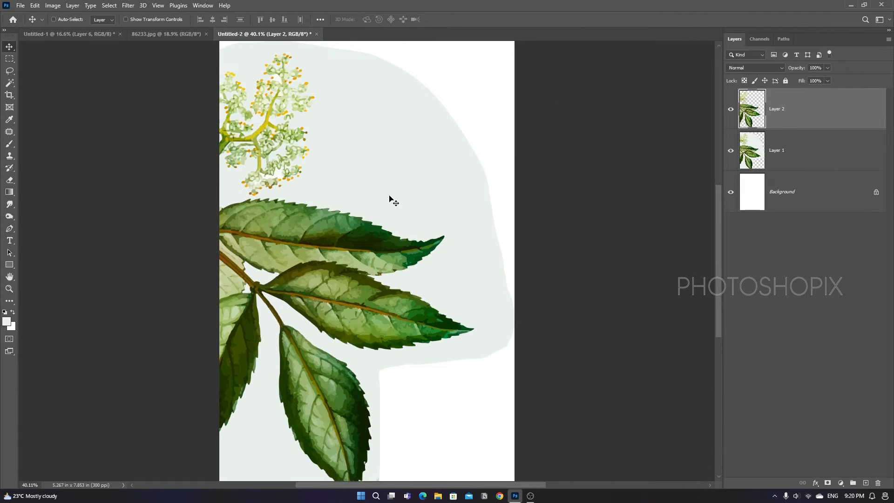
Step: Bring the isolated leaves into the album spread near the last portrait, rotate them 47.13° and stack them above all photos
{"action": "left_click_drag", "start_coordinate": [389, 200], "coordinate": [466, 179]}
{"action": "key", "text": "ctrl+t"}
{"action": "scroll", "coordinate": [516, 147], "scroll_direction": "right", "scroll_amount": 2}
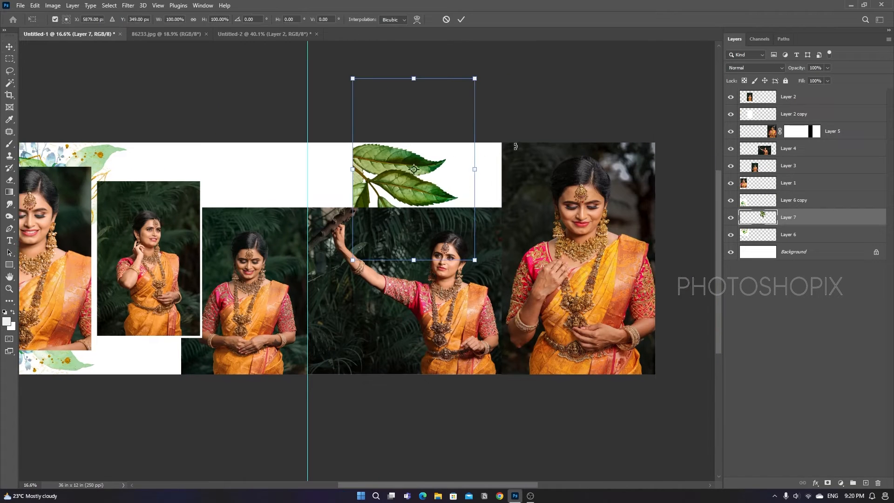
{"action": "left_click_drag", "start_coordinate": [515, 146], "coordinate": [505, 206]}
{"action": "left_click_drag", "start_coordinate": [460, 177], "coordinate": [523, 175]}
{"action": "left_click_drag", "start_coordinate": [507, 201], "coordinate": [475, 166]}
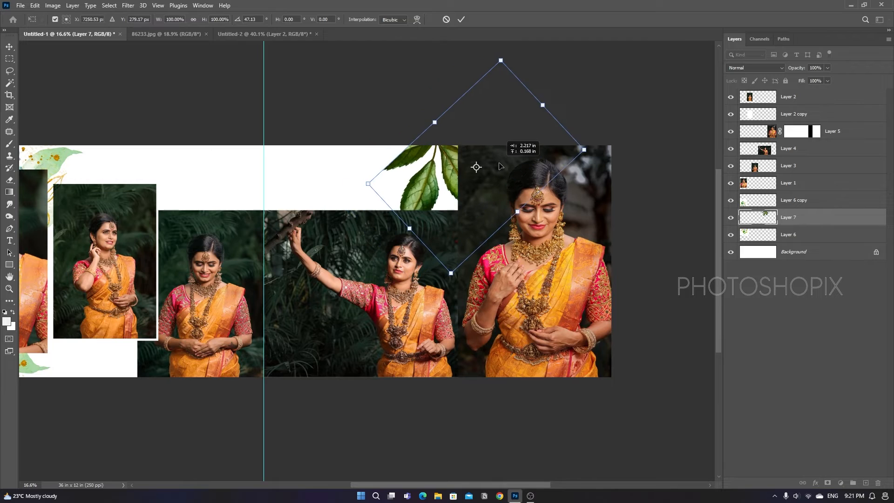
{"action": "key", "text": "Return"}
{"action": "key", "text": "ctrl+shift+bracketright"}
Step: Flip the leaves horizontally, scale them to 85.63%, tilt them about 9° clockwise and hang them from the page top beside the last portrait
{"action": "key", "text": "ctrl+t"}
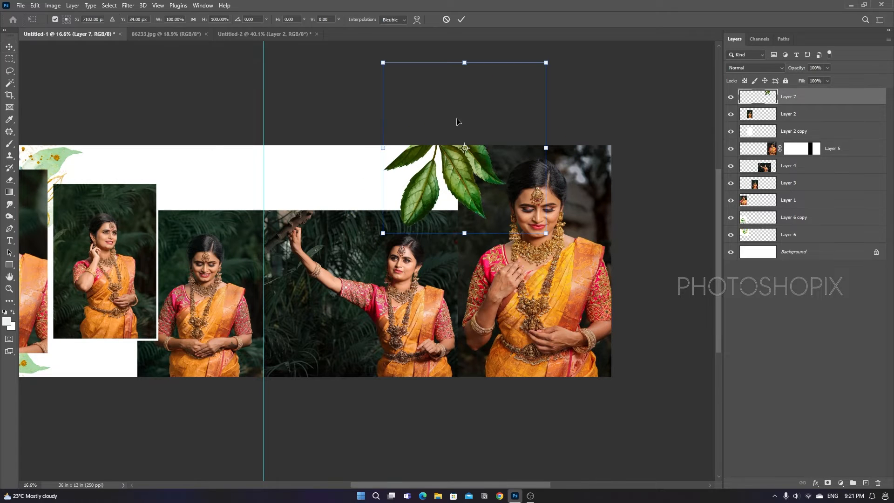
{"action": "left_click_drag", "start_coordinate": [460, 118], "coordinate": [485, 139]}
{"action": "right_click", "coordinate": [474, 174]}
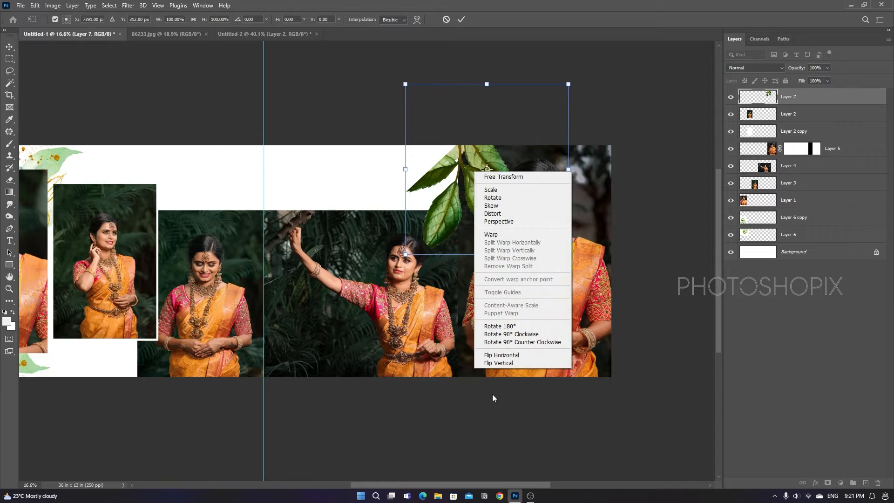
{"action": "left_click", "coordinate": [494, 355]}
{"action": "left_click_drag", "start_coordinate": [507, 224], "coordinate": [454, 231]}
{"action": "left_click_drag", "start_coordinate": [514, 263], "coordinate": [511, 244]}
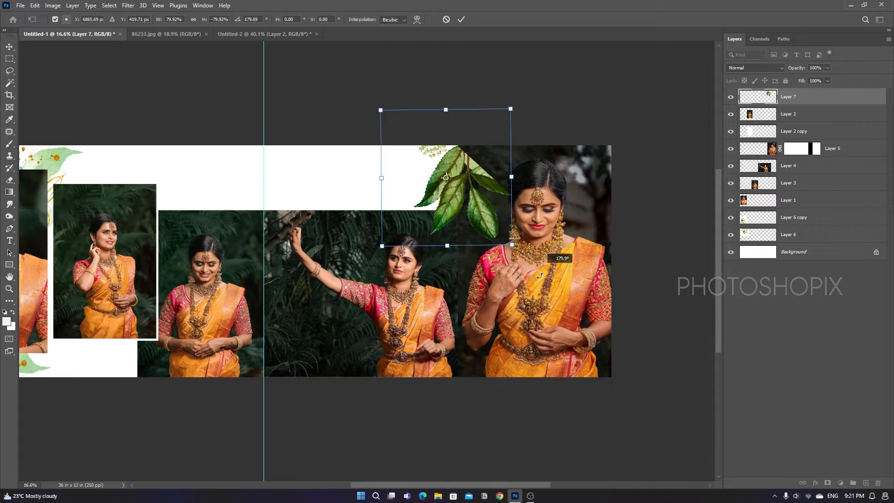
{"action": "left_click_drag", "start_coordinate": [539, 276], "coordinate": [523, 290]}
{"action": "left_click_drag", "start_coordinate": [473, 222], "coordinate": [465, 208]}
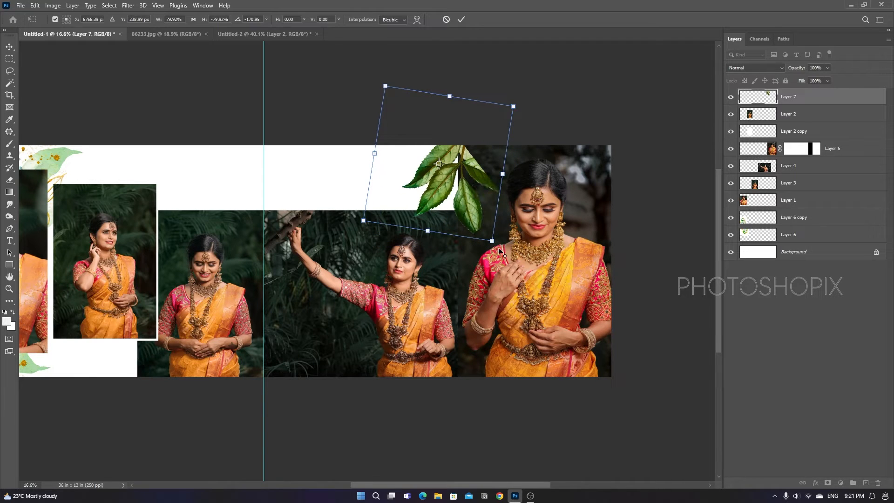
{"action": "left_click_drag", "start_coordinate": [500, 252], "coordinate": [505, 257]}
{"action": "left_click_drag", "start_coordinate": [474, 226], "coordinate": [468, 228]}
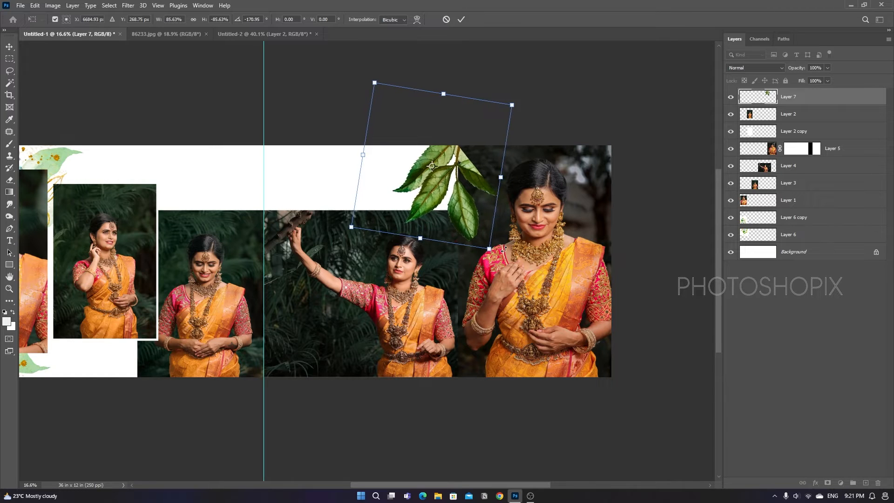
{"action": "key", "text": "Return"}
Step: Duplicate the leaf cluster, flip the copy horizontally and position it overlapping the original's side nearest the last portrait
{"action": "left_click_drag", "start_coordinate": [331, 132], "coordinate": [485, 261]}
{"action": "left_click_drag", "start_coordinate": [505, 198], "coordinate": [512, 207]}
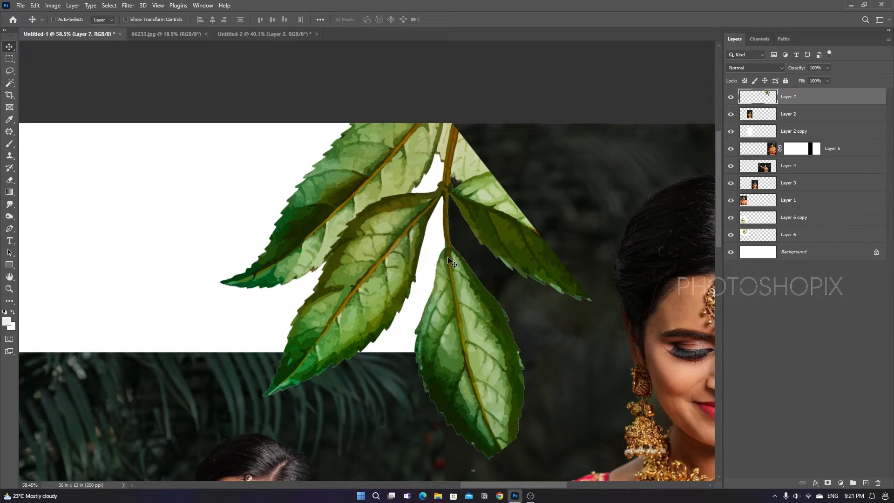
{"action": "key", "text": "ctrl+j"}
{"action": "key", "text": "ctrl+minus"}
{"action": "key", "text": "ctrl+t"}
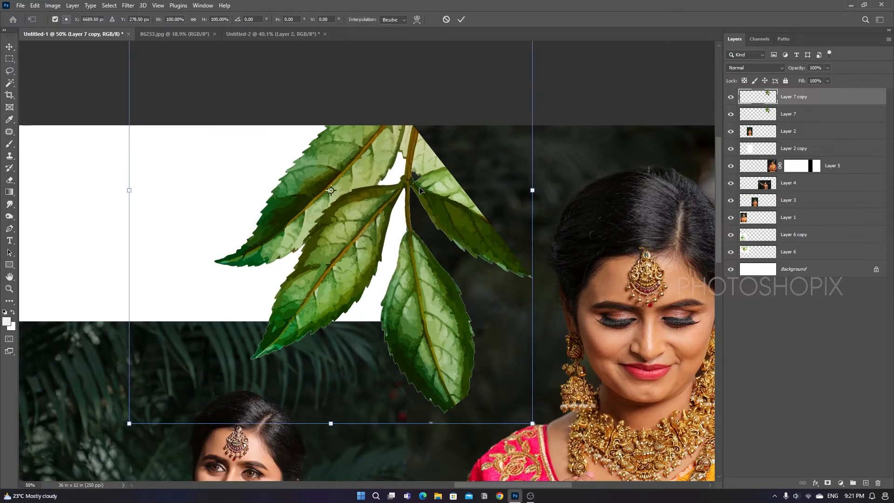
{"action": "left_click_drag", "start_coordinate": [419, 190], "coordinate": [500, 230]}
{"action": "right_click", "coordinate": [448, 191]}
{"action": "left_click", "coordinate": [484, 377]}
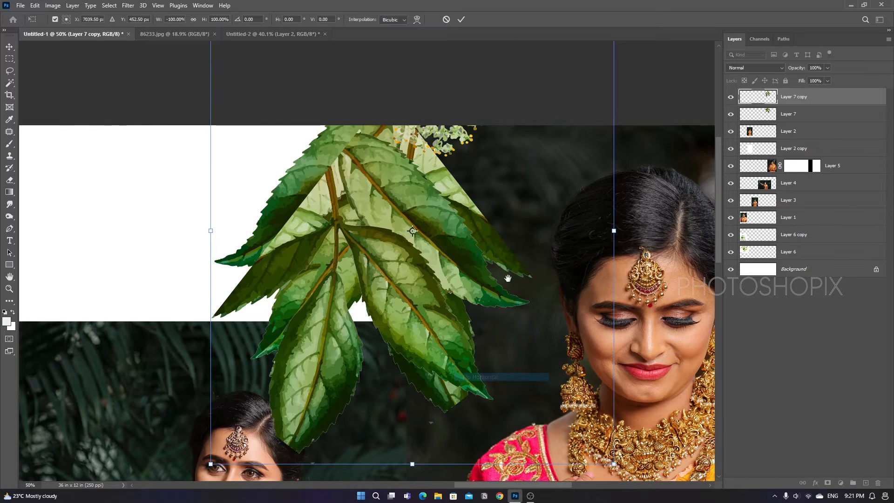
{"action": "left_click_drag", "start_coordinate": [507, 278], "coordinate": [504, 316]}
{"action": "left_click_drag", "start_coordinate": [459, 298], "coordinate": [524, 234]}
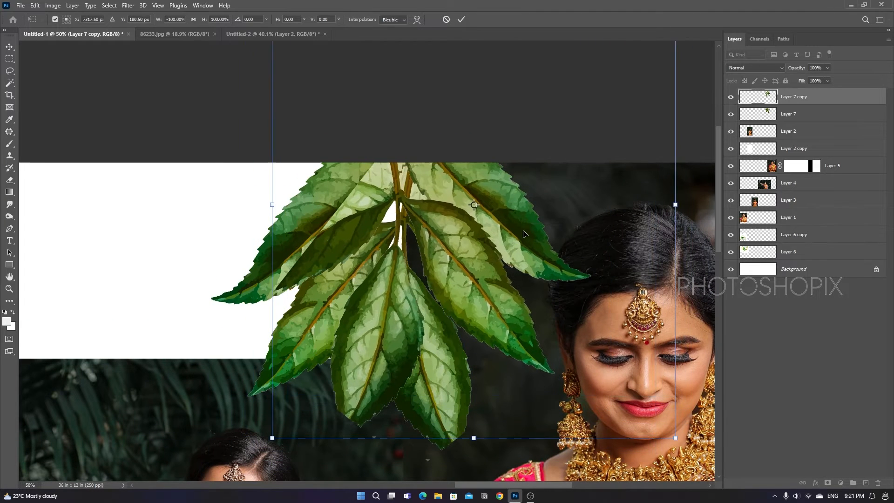
{"action": "scroll", "coordinate": [616, 266], "scroll_direction": "right", "scroll_amount": 2}
{"action": "scroll", "coordinate": [616, 265], "scroll_direction": "down", "scroll_amount": 1}
{"action": "left_click_drag", "start_coordinate": [646, 260], "coordinate": [535, 265]}
{"action": "key", "text": "Return"}
{"action": "left_click_drag", "start_coordinate": [425, 239], "coordinate": [432, 276]}
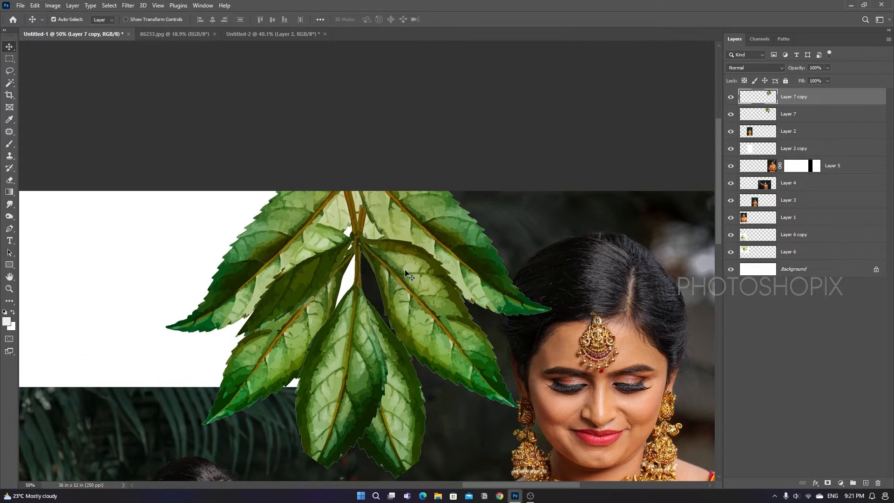
Step: Lasso and delete the duplicate's leaves that overlap the original cluster, keeping those nearest the last portrait
{"action": "key", "text": "l"}
{"action": "left_click_drag", "start_coordinate": [99, 357], "coordinate": [185, 250]}
{"action": "mouse_move", "coordinate": [185, 250]}
{"action": "left_mouse_down"}
{"action": "mouse_move", "coordinate": [194, 353]}
{"action": "mouse_move", "coordinate": [484, 282]}
{"action": "left_mouse_up"}
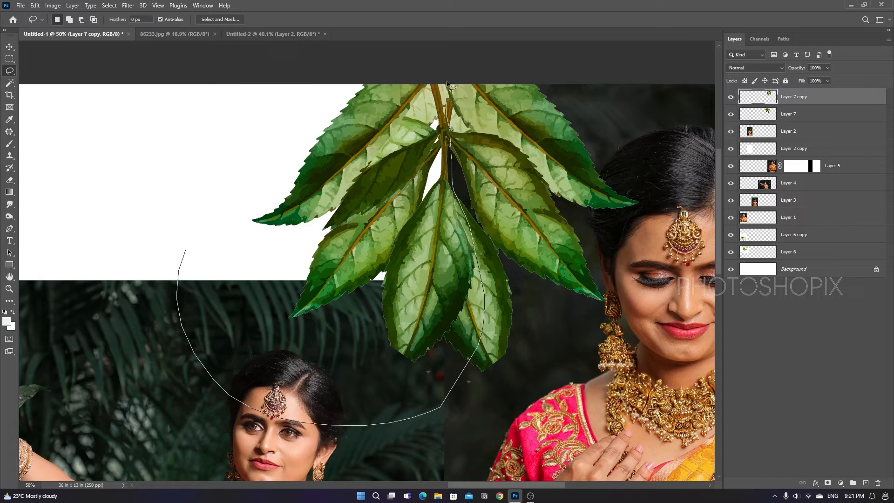
{"action": "mouse_move", "coordinate": [447, 83]}
{"action": "left_mouse_down"}
{"action": "mouse_move", "coordinate": [112, 395]}
{"action": "mouse_move", "coordinate": [303, 320]}
{"action": "left_mouse_up"}
{"action": "key", "text": "Delete"}
{"action": "key", "text": "ctrl+d"}
Step: Rotate and move the duplicate's remaining leaves to cover the original cluster's straight cut edge
{"action": "mouse_move", "coordinate": [472, 193]}
{"action": "left_mouse_down"}
{"action": "mouse_move", "coordinate": [428, 273]}
{"action": "mouse_move", "coordinate": [456, 243]}
{"action": "mouse_move", "coordinate": [432, 208]}
{"action": "mouse_move", "coordinate": [432, 217]}
{"action": "left_mouse_up"}
{"action": "key", "text": "v"}
{"action": "key", "text": "ctrl+t"}
{"action": "left_click_drag", "start_coordinate": [615, 139], "coordinate": [639, 153]}
{"action": "left_click_drag", "start_coordinate": [540, 209], "coordinate": [543, 203]}
{"action": "key", "text": "Return"}
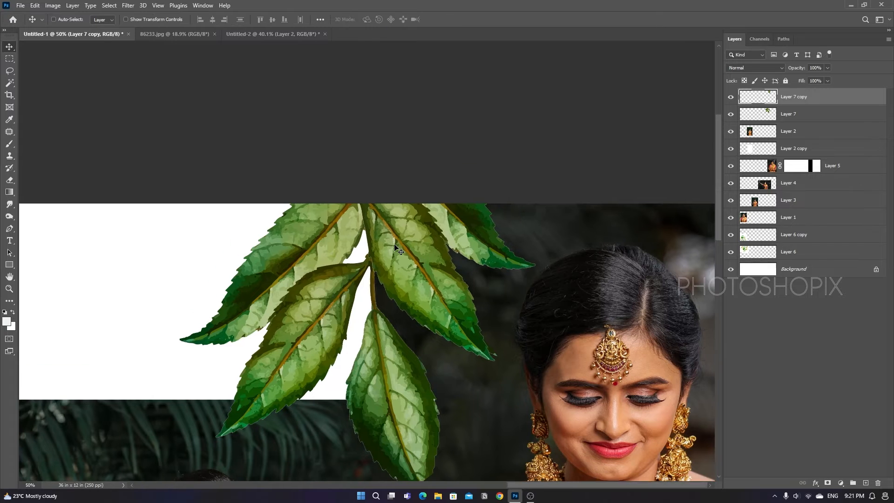
{"action": "key", "text": "ctrl+0"}
{"action": "key", "text": "ctrl+minus"}
{"action": "left_click_drag", "start_coordinate": [548, 228], "coordinate": [544, 240]}
{"action": "key", "text": "ctrl+0"}
Step: Close the leaf cut-out document Untitled-2 without saving its changes
{"action": "key", "text": "ctrl+Tab"}
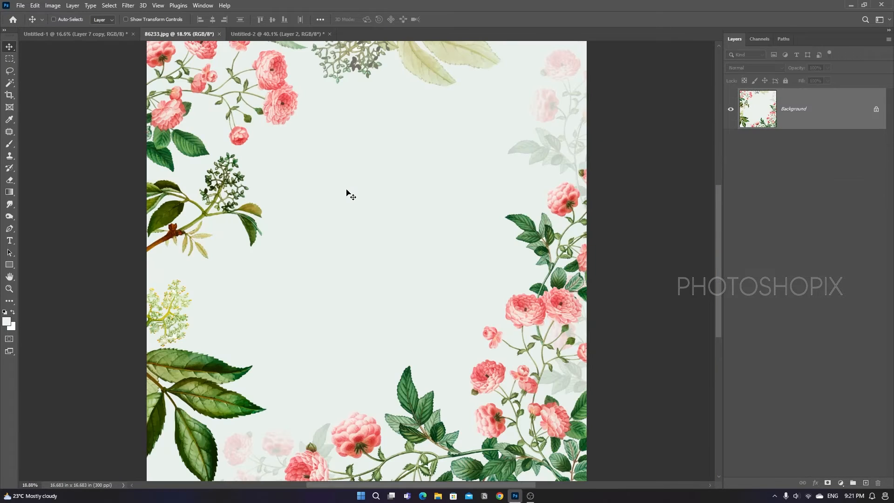
{"action": "key", "text": "ctrl+Tab"}
{"action": "key", "text": "ctrl+w"}
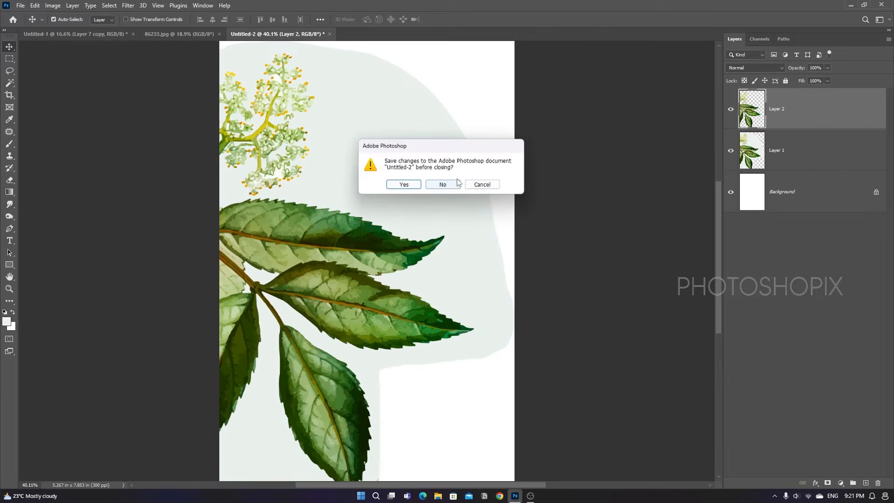
{"action": "key", "text": "n"}
Step: In 86233.jpg, lasso and copy the pale leaves and dark berry sprig along the artwork's upper edge
{"action": "key", "text": "ctrl+Tab"}
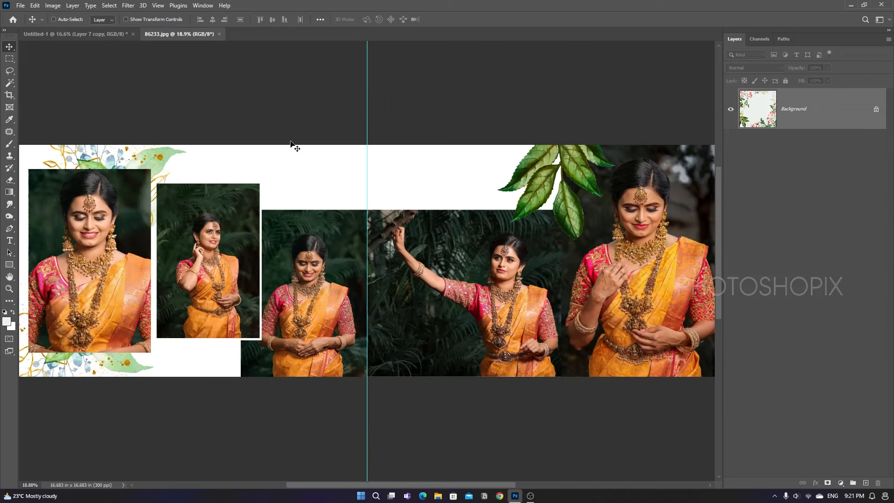
{"action": "key", "text": "ctrl+Tab"}
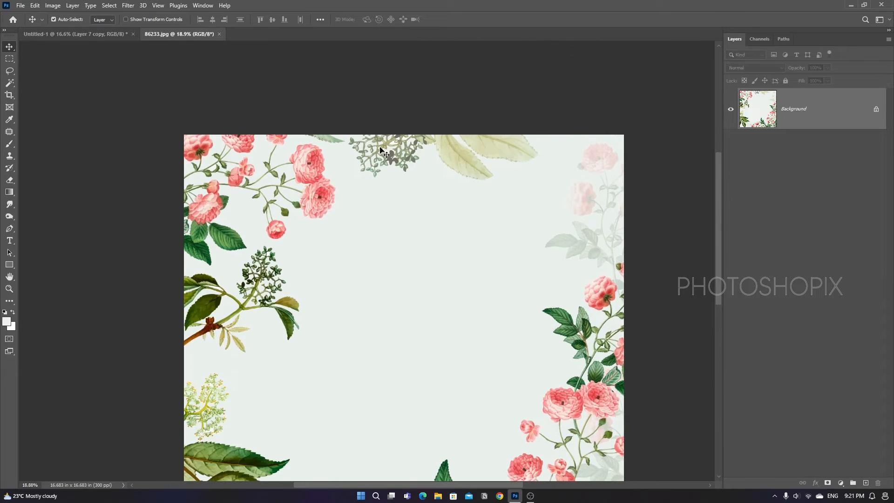
{"action": "key", "text": "l"}
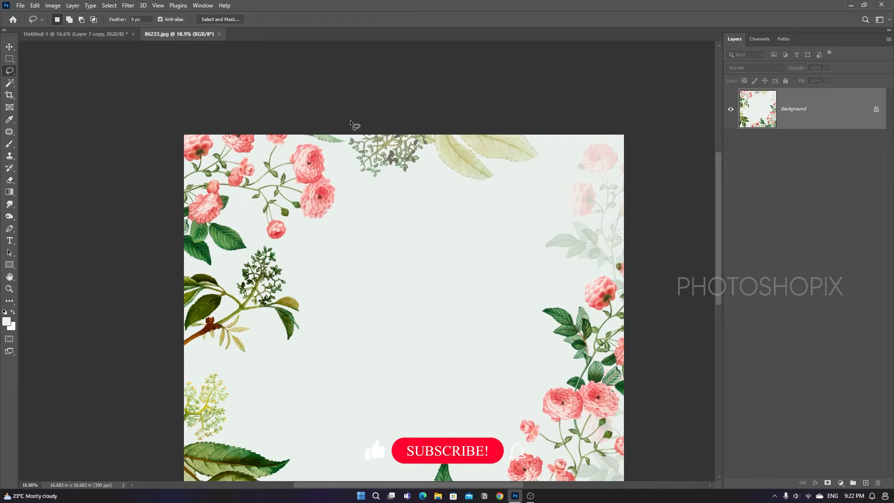
{"action": "mouse_move", "coordinate": [347, 133]}
{"action": "left_mouse_down"}
{"action": "mouse_move", "coordinate": [539, 194]}
{"action": "mouse_move", "coordinate": [588, 160]}
{"action": "left_mouse_up"}
{"action": "left_click", "coordinate": [384, 168]}
Step: Paste the pale leaf and berry sprig just above the album's Background layer and move it up against the page top near the centre guide
{"action": "key", "text": "ctrl+Tab"}
{"action": "key", "text": "v"}
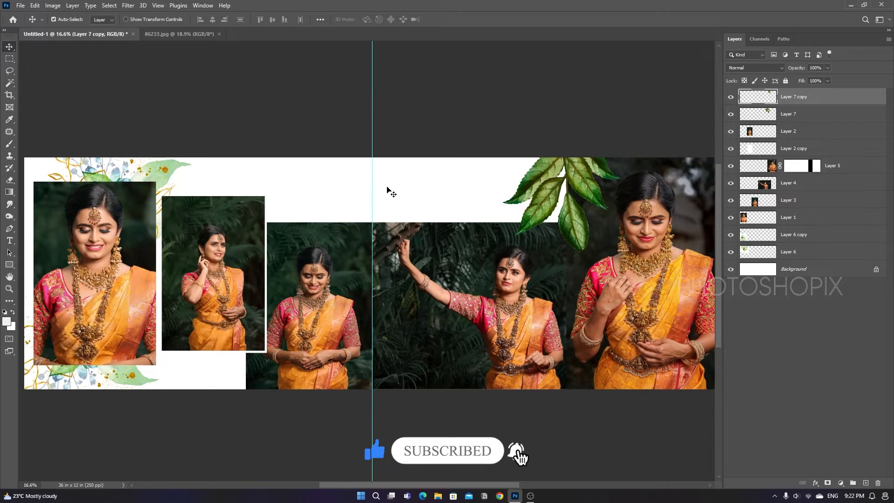
{"action": "right_click", "coordinate": [395, 193]}
{"action": "left_click", "coordinate": [396, 192]}
{"action": "key", "text": "ctrl+v"}
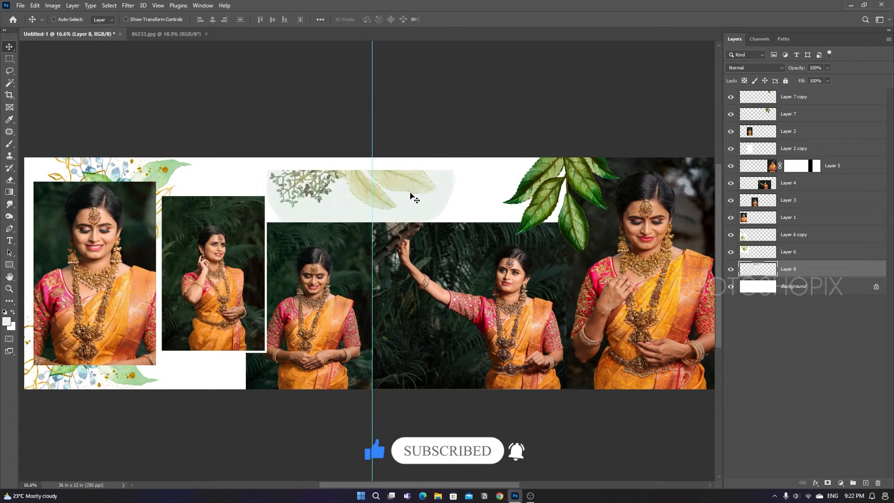
{"action": "key", "text": "ctrl+t"}
{"action": "left_click_drag", "start_coordinate": [413, 194], "coordinate": [413, 172]}
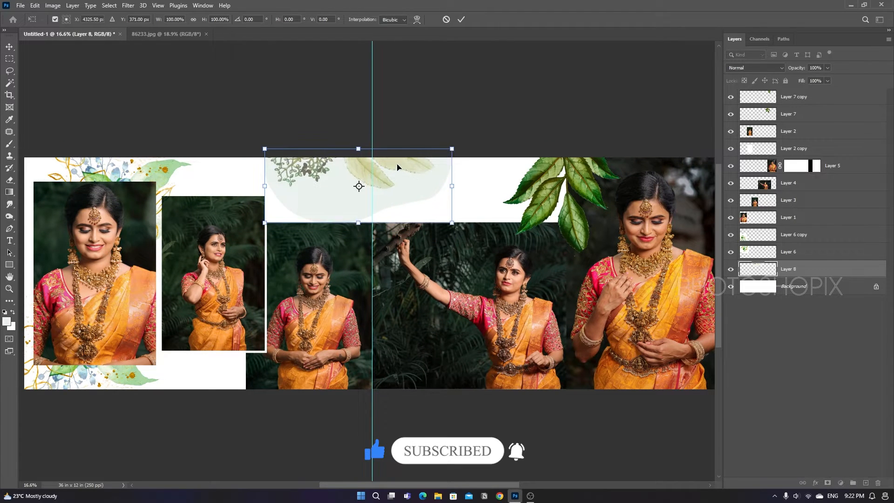
{"action": "key", "text": "Return"}
Step: Turn the pasted sprig's pale green backdrop white by sampling it as the white point in Curves
{"action": "key", "text": "ctrl+m"}
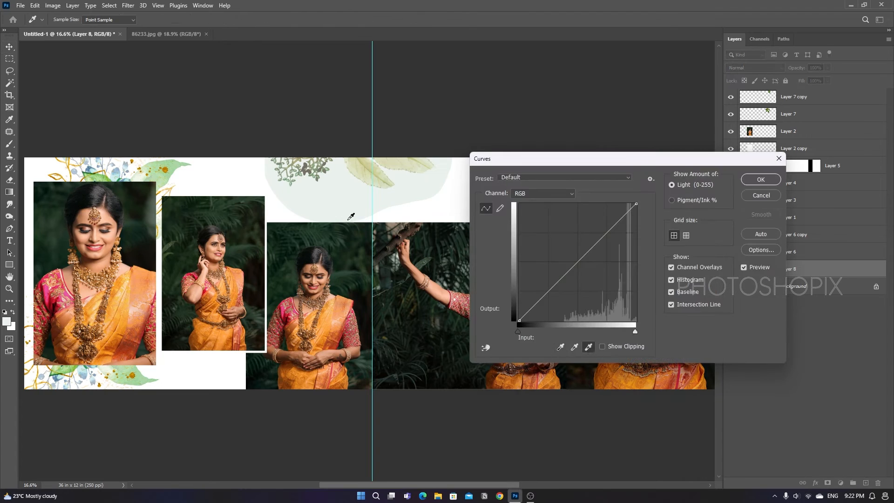
{"action": "left_click", "coordinate": [392, 212]}
{"action": "key", "text": "Return"}
Step: Shift the pale sprig slightly away from the last portrait, rotate it about 8.8° clockwise and nudge it at the page top
{"action": "scroll", "coordinate": [386, 196], "scroll_direction": "up", "scroll_amount": 1}
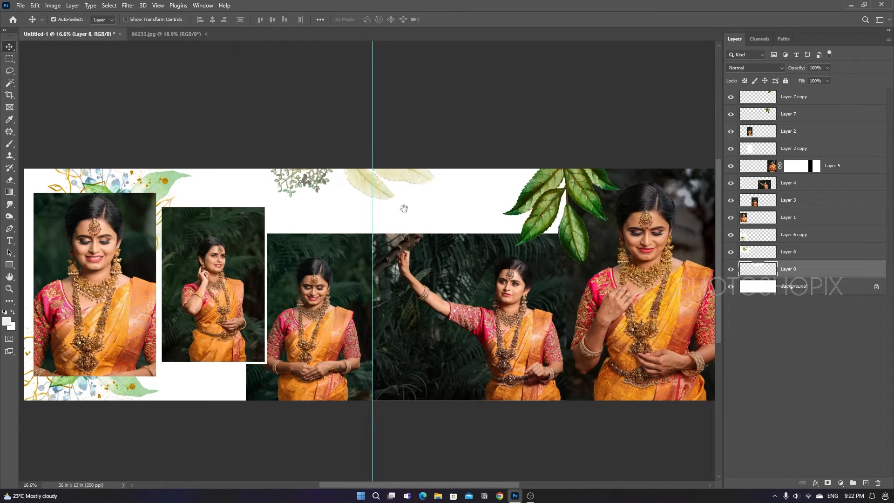
{"action": "left_click_drag", "start_coordinate": [391, 187], "coordinate": [378, 187]}
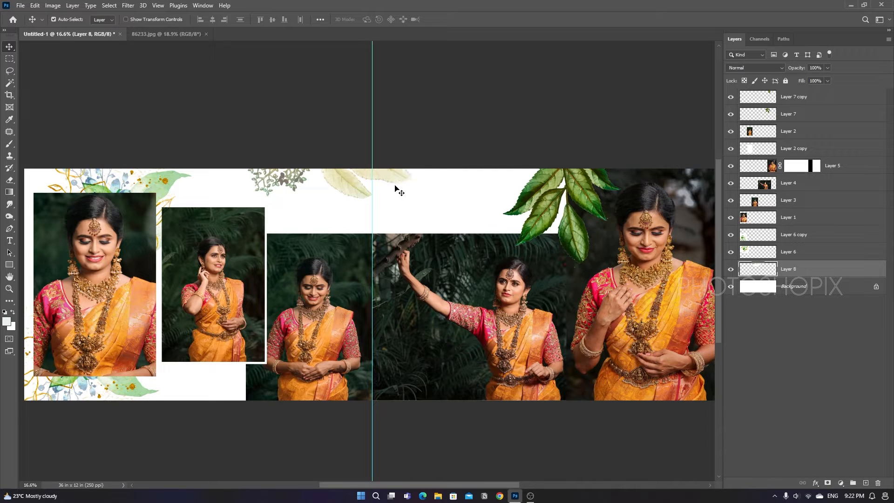
{"action": "key", "text": "ctrl+t"}
{"action": "left_click_drag", "start_coordinate": [400, 140], "coordinate": [401, 127]}
{"action": "left_click_drag", "start_coordinate": [397, 196], "coordinate": [400, 194]}
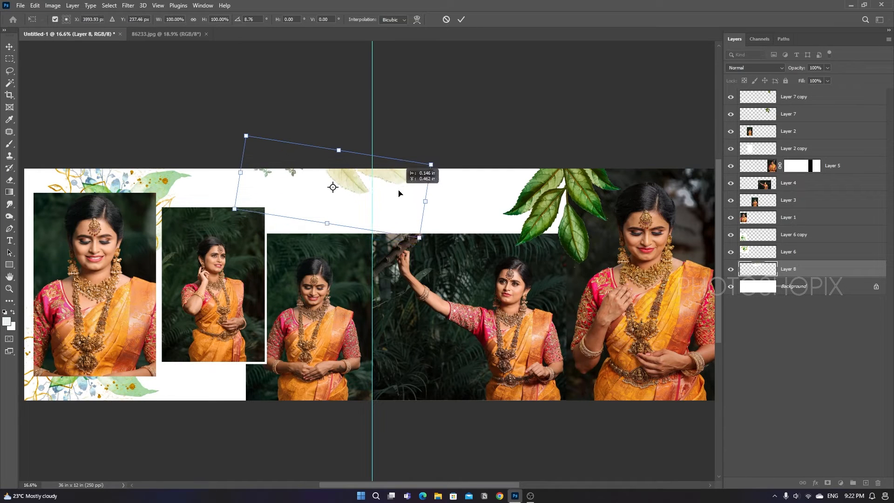
{"action": "key", "text": "Return"}
{"action": "scroll", "coordinate": [374, 181], "scroll_direction": "down", "scroll_amount": 1}
{"action": "key", "text": "ctrl+minus"}
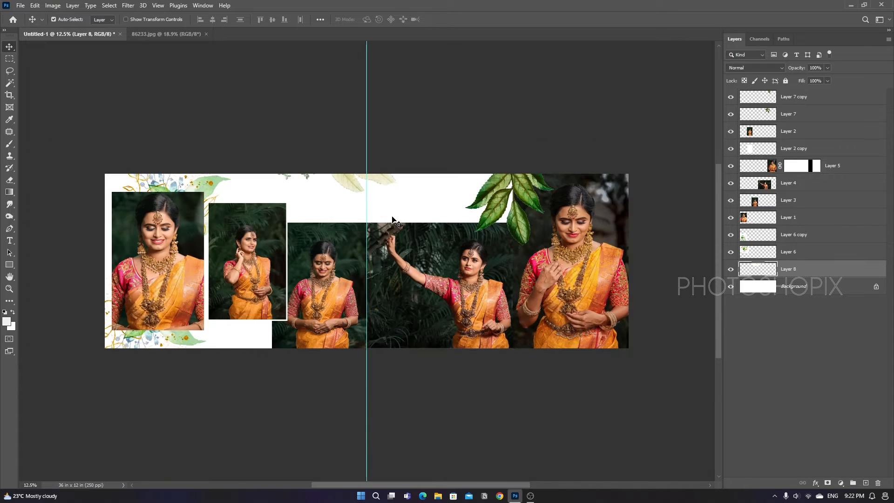
Step: In 86233.jpg, lasso and copy the two pink roses and the leaf sprig along the lower edge, and close the file
{"action": "key", "text": "ctrl+Tab"}
{"action": "scroll", "coordinate": [364, 223], "scroll_direction": "up", "scroll_amount": 2}
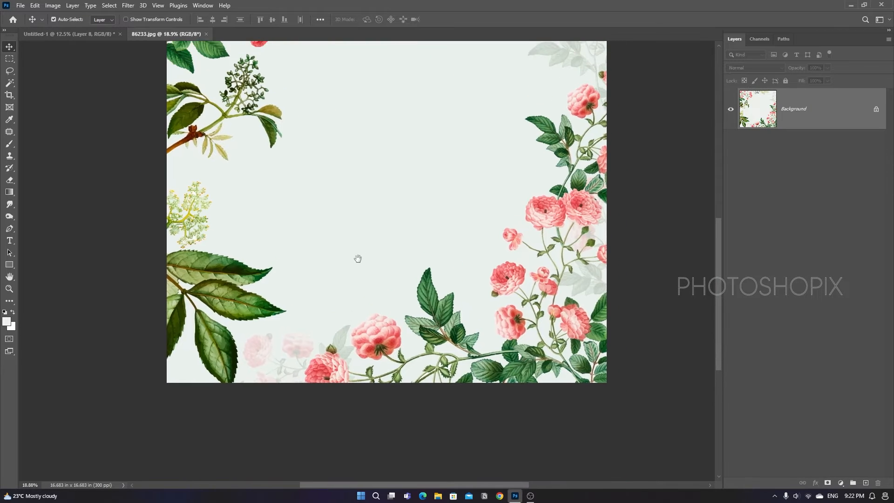
{"action": "scroll", "coordinate": [371, 265], "scroll_direction": "right", "scroll_amount": 2}
{"action": "key", "text": "l"}
{"action": "key", "text": "ctrl+plus"}
{"action": "key", "text": "ctrl+plus"}
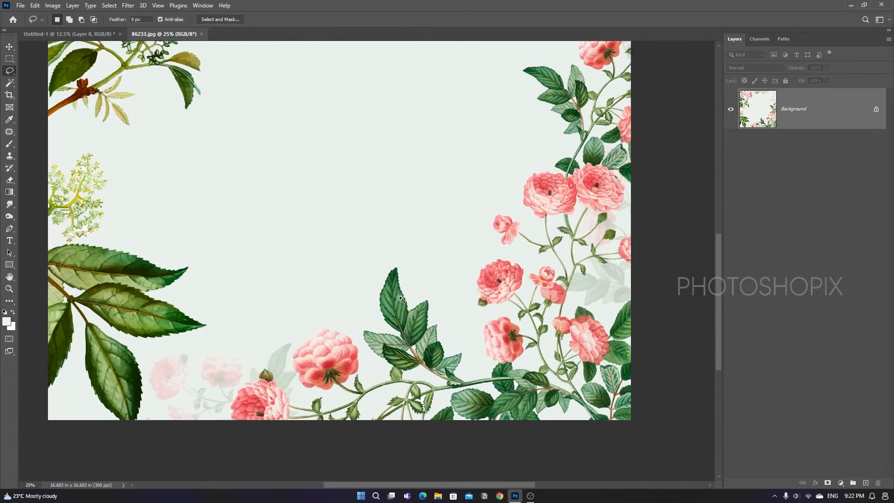
{"action": "scroll", "coordinate": [342, 210], "scroll_direction": "up", "scroll_amount": 2}
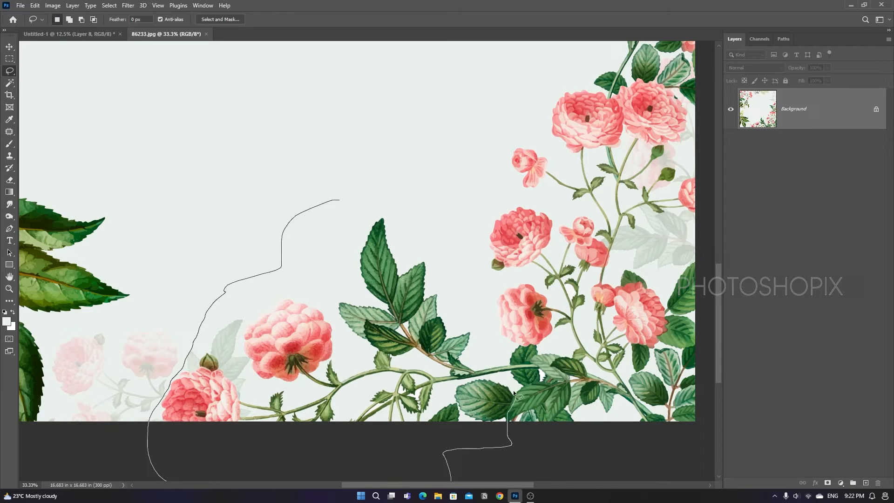
{"action": "left_click_drag", "start_coordinate": [476, 264], "coordinate": [426, 184]}
{"action": "key", "text": "ctrl+d"}
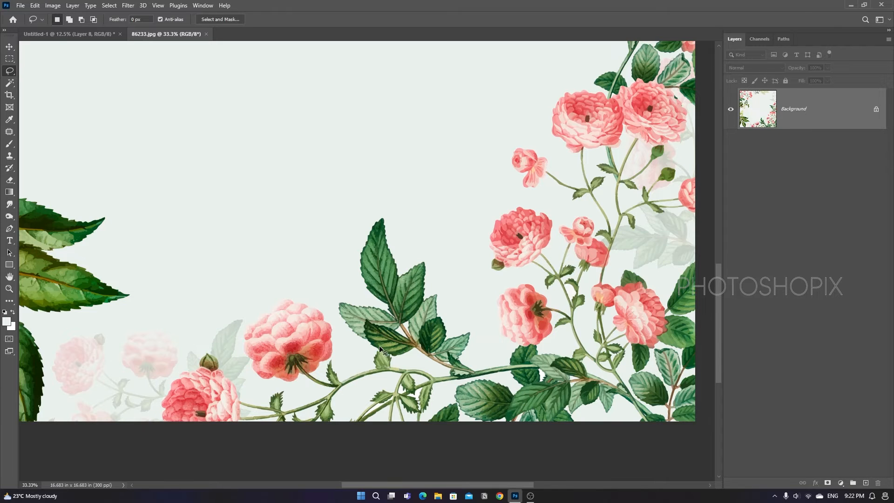
{"action": "key", "text": "ctrl+w"}
Step: Create a new clipboard-sized document and paste the copied roses and leaf sprig into it
{"action": "key", "text": "Tab"}
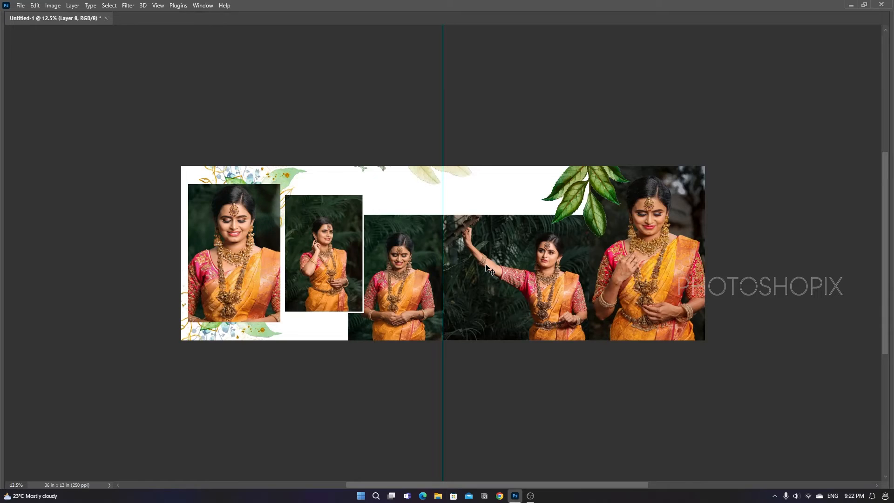
{"action": "key", "text": "ctrl+n"}
{"action": "key", "text": "Return"}
{"action": "key", "text": "ctrl+v"}
{"action": "key", "text": "Tab"}
{"action": "key", "text": "alt+s"}
{"action": "key", "text": "c"}
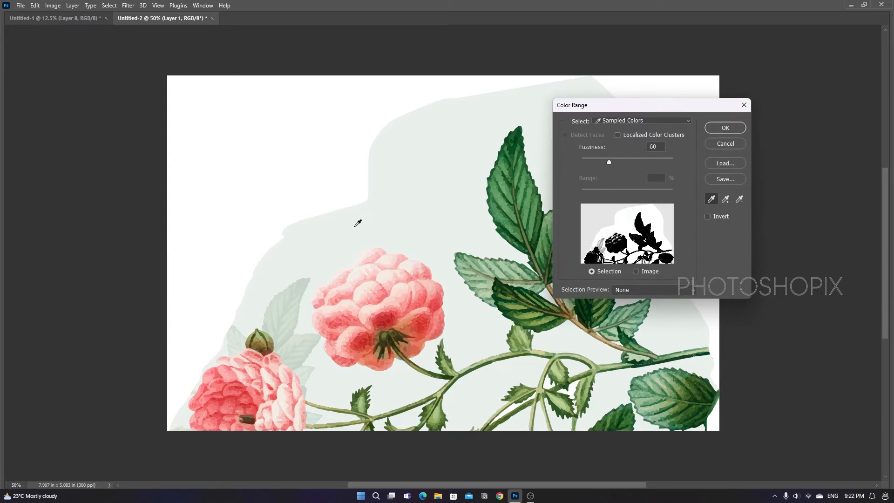
{"action": "key", "text": "Return"}
{"action": "key", "text": "ctrl+d"}
{"action": "scroll", "coordinate": [354, 228], "scroll_direction": "right", "scroll_amount": 2}
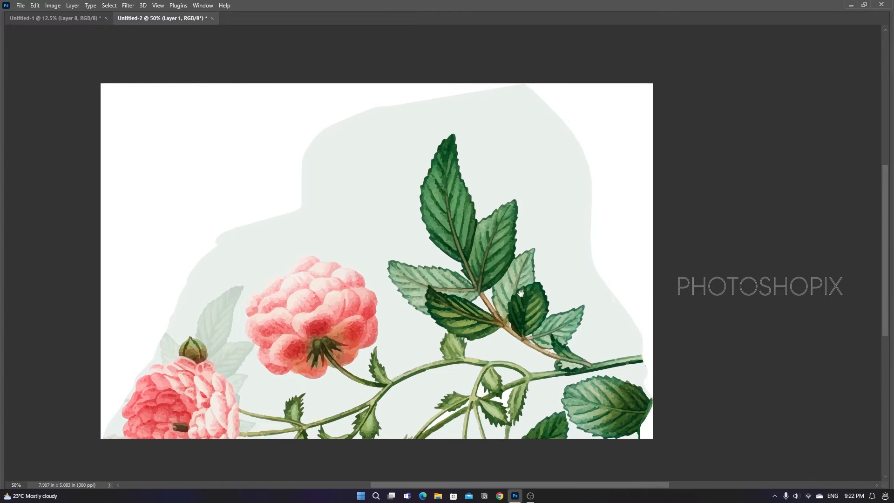
Step: Use Color Range on the pale green backdrop to isolate the roses and leaves, and copy them onto a new layer
{"action": "key", "text": "alt+s"}
{"action": "key", "text": "c"}
{"action": "key", "text": "Return"}
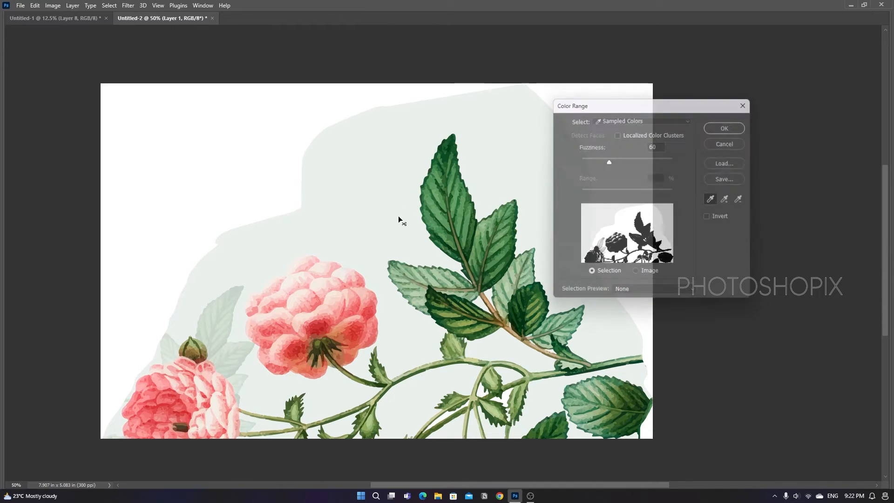
{"action": "key", "text": "ctrl+j"}
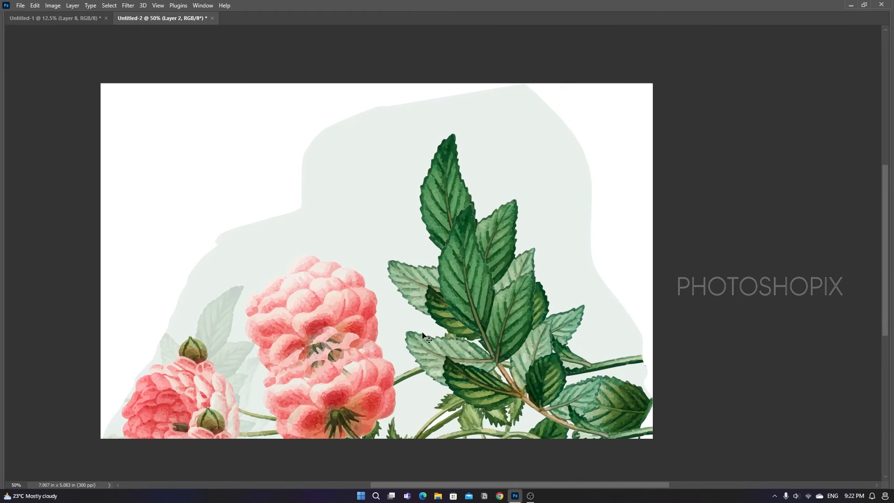
{"action": "scroll", "coordinate": [419, 298], "scroll_direction": "left", "scroll_amount": 3}
{"action": "right_click", "coordinate": [424, 258]}
{"action": "left_click", "coordinate": [429, 264]}
{"action": "left_click_drag", "start_coordinate": [503, 243], "coordinate": [565, 238]}
{"action": "key", "text": "ctrl+z"}
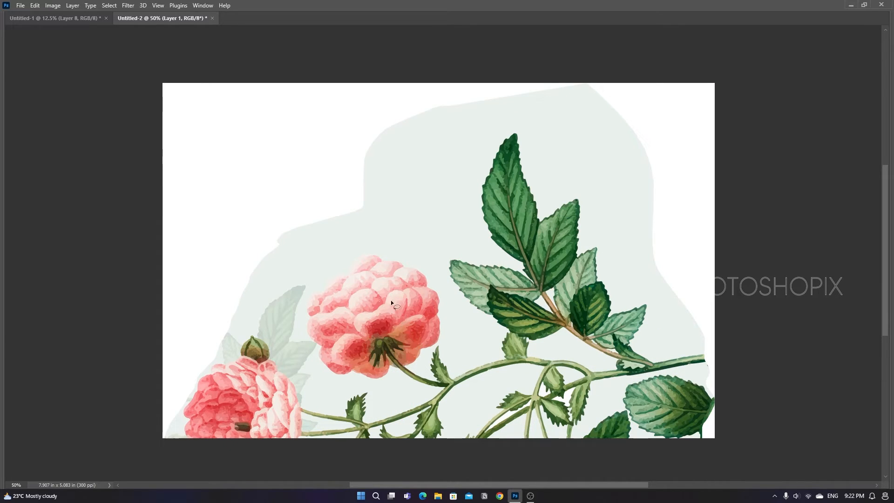
Step: Add a reveal-all layer mask to the original rose artwork, Layer 1, and invert the mask to hide the pale backdrop
{"action": "left_click", "coordinate": [401, 311], "text": "ctrl+shift"}
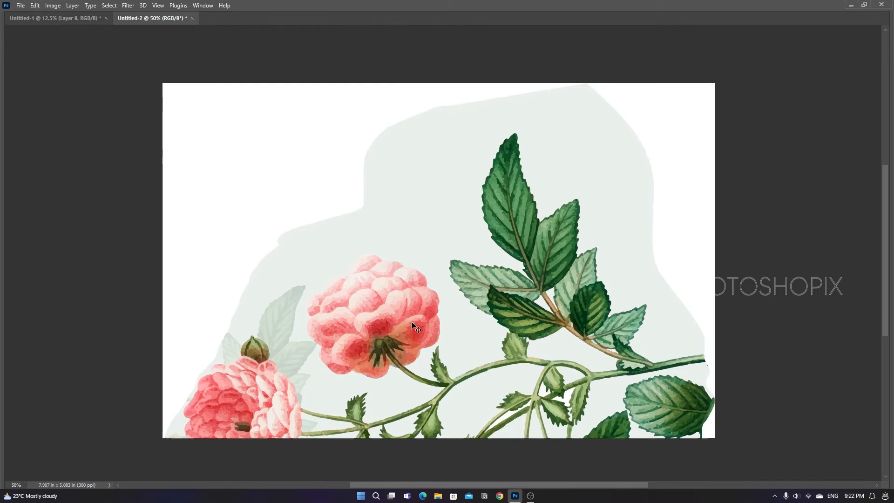
{"action": "left_click", "coordinate": [355, 264], "text": "ctrl"}
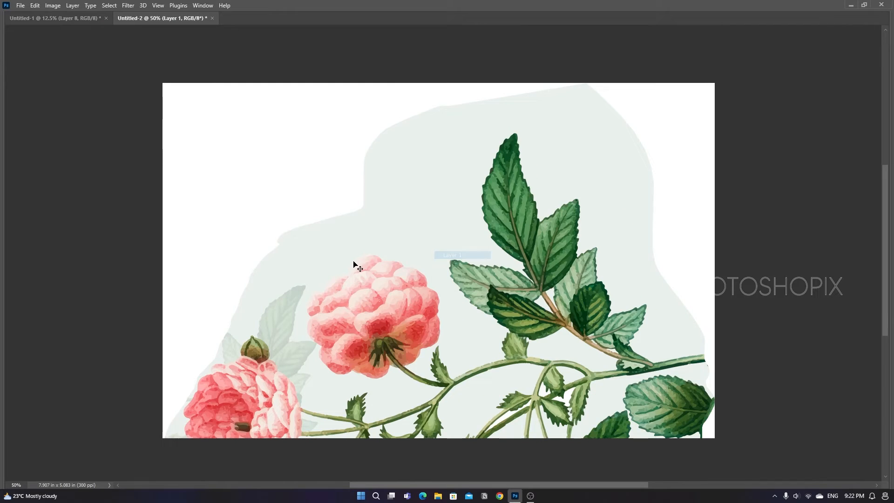
{"action": "key", "text": "alt+l"}
{"action": "key", "text": "m"}
{"action": "key", "text": "r"}
{"action": "key", "text": "ctrl+i"}
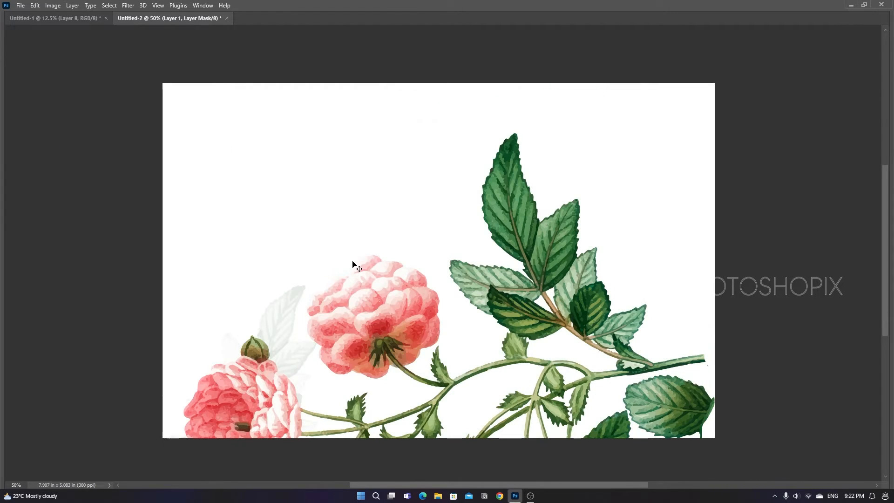
Step: Shrink the brush and paint on Layer 1's mask to bring back the missing light areas of the roses
{"action": "key", "text": "b"}
{"action": "key", "text": "["}
{"action": "key", "text": "["}
{"action": "key", "text": "["}
{"action": "key", "text": "["}
{"action": "key", "text": "["}
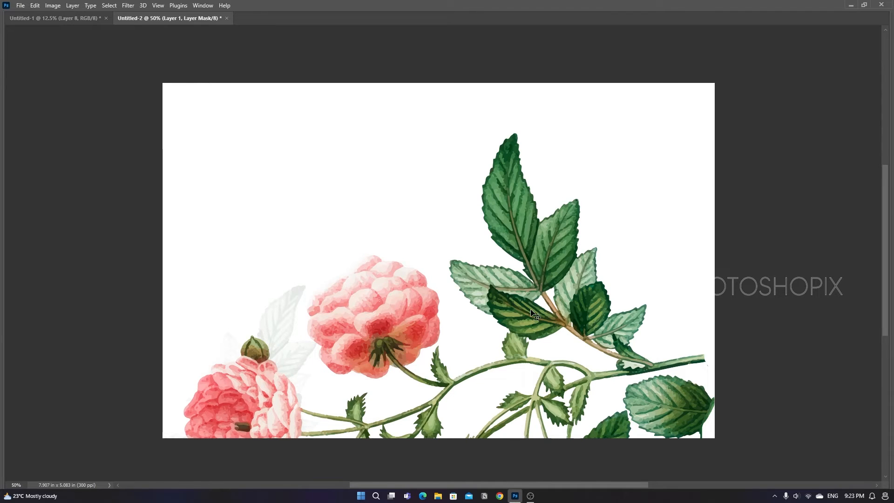
Step: Bring both rose layers into the album, rotate them about 21° clockwise and place them along the page's lower edge across the centre guide
{"action": "left_click_drag", "start_coordinate": [534, 315], "coordinate": [481, 327]}
{"action": "left_click_drag", "start_coordinate": [359, 323], "coordinate": [480, 347]}
{"action": "key", "text": "ctrl+t"}
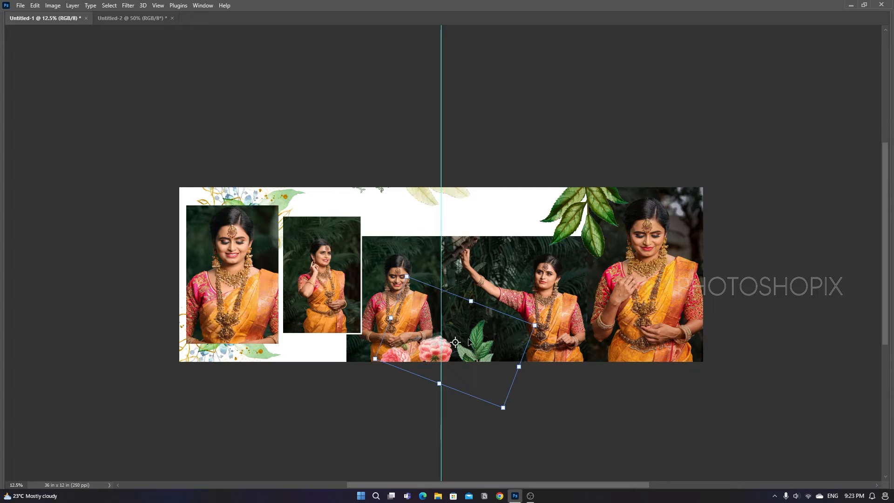
{"action": "key", "text": "Return"}
{"action": "key", "text": "ctrl+0"}
{"action": "left_click", "coordinate": [494, 398]}
{"action": "left_click", "coordinate": [489, 367]}
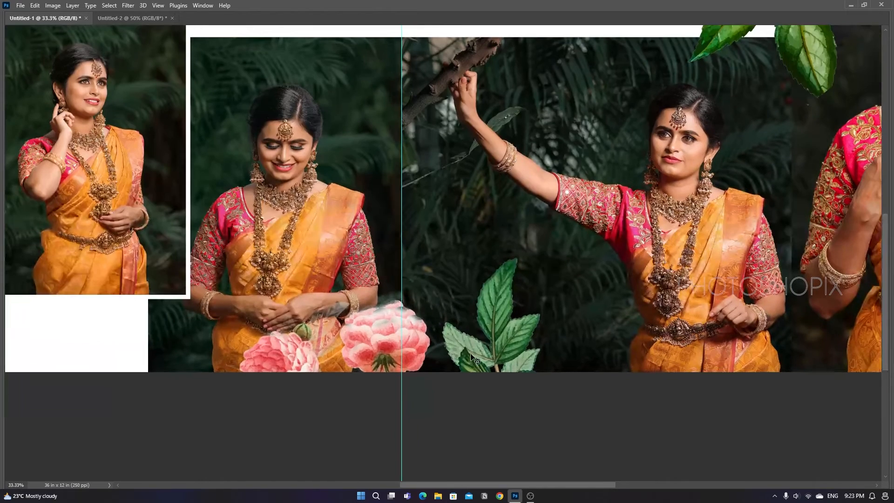
Step: Close the rose cut-out document Untitled-2 without saving its changes
{"action": "key", "text": "ctrl+Tab"}
{"action": "key", "text": "ctrl+w"}
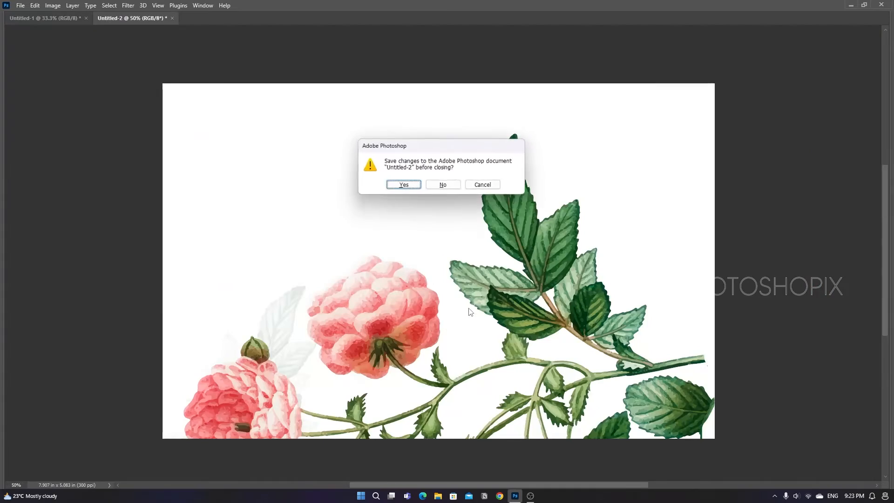
{"action": "key", "text": "n"}
Step: Compare the two placed rose layers, Layer 10 and Layer 9, by hiding and showing each one
{"action": "key", "text": "F7"}
{"action": "scroll", "coordinate": [464, 343], "scroll_direction": "up", "scroll_amount": 5}
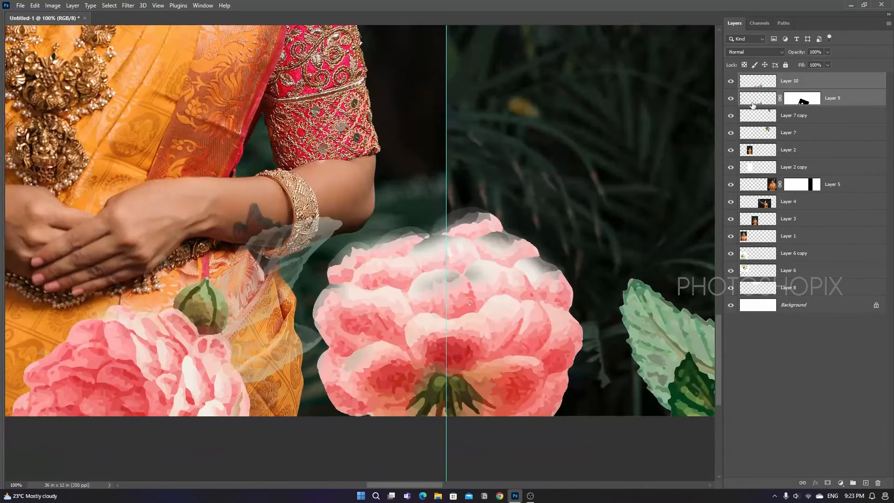
{"action": "left_click", "coordinate": [753, 105]}
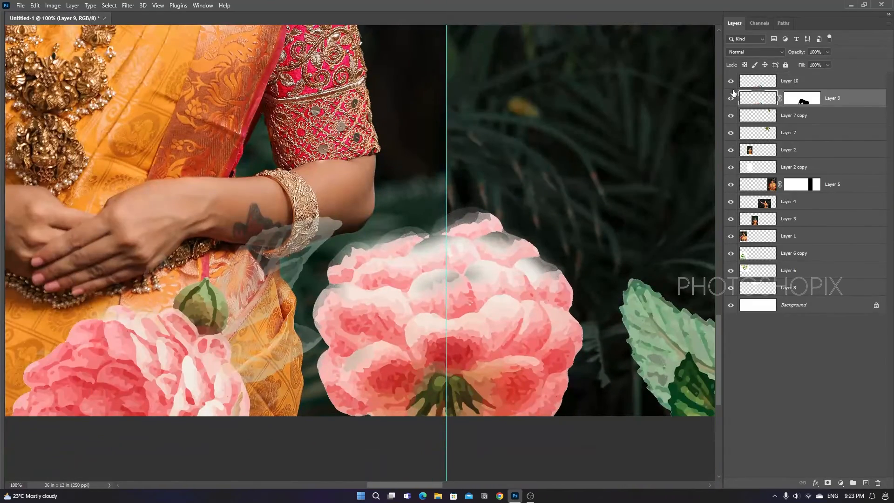
{"action": "left_click", "coordinate": [730, 81]}
{"action": "left_click", "coordinate": [731, 81]}
{"action": "left_click", "coordinate": [730, 98]}
{"action": "left_click", "coordinate": [731, 98]}
Step: Activate Layer 9's mask and paint it white with a reduced soft brush to restore the light upper-middle petals of the rose on the centre guide
{"action": "left_click", "coordinate": [793, 103]}
{"action": "left_click_drag", "start_coordinate": [446, 268], "coordinate": [447, 305]}
{"action": "key", "text": "Tab"}
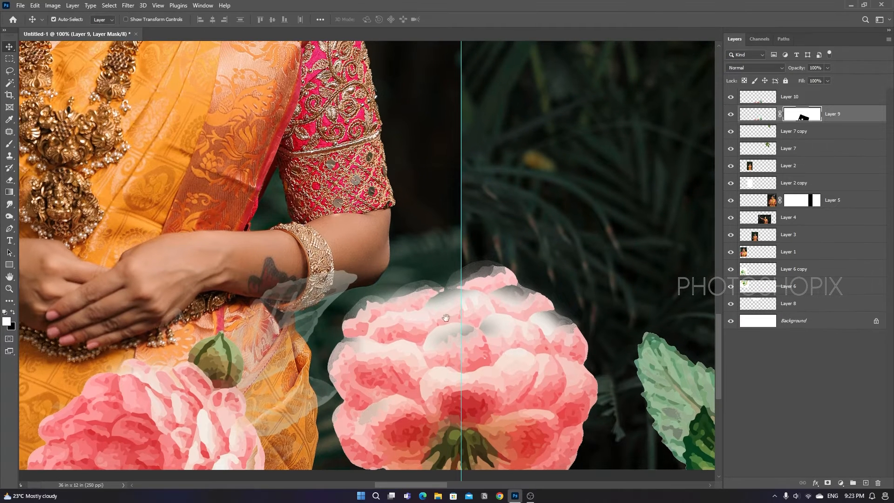
{"action": "key", "text": "b"}
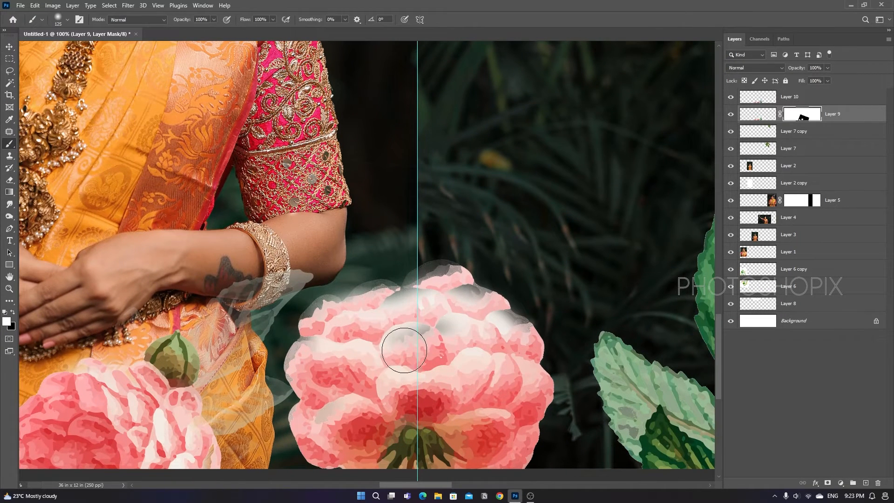
{"action": "key", "text": "bracketleft"}
{"action": "key", "text": "bracketleft"}
{"action": "mouse_move", "coordinate": [463, 335]}
{"action": "left_mouse_down"}
{"action": "mouse_move", "coordinate": [444, 328]}
{"action": "mouse_move", "coordinate": [384, 342]}
{"action": "left_mouse_up"}
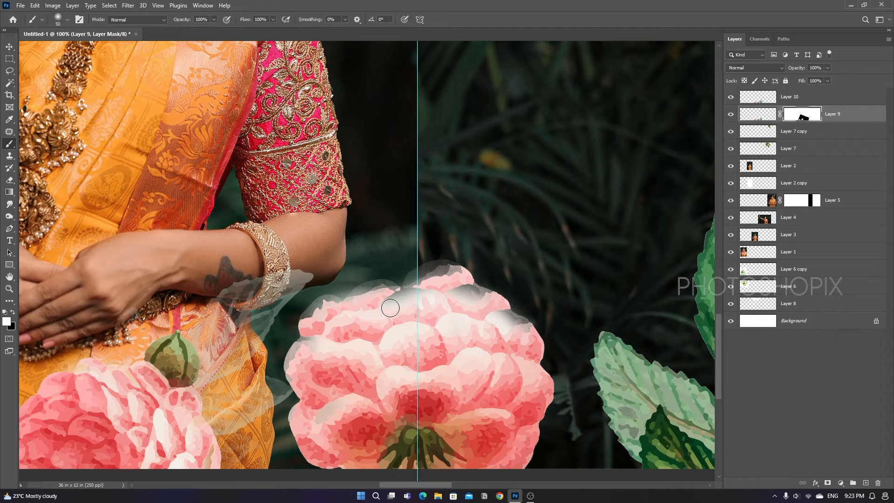
{"action": "left_click_drag", "start_coordinate": [390, 308], "coordinate": [387, 307]}
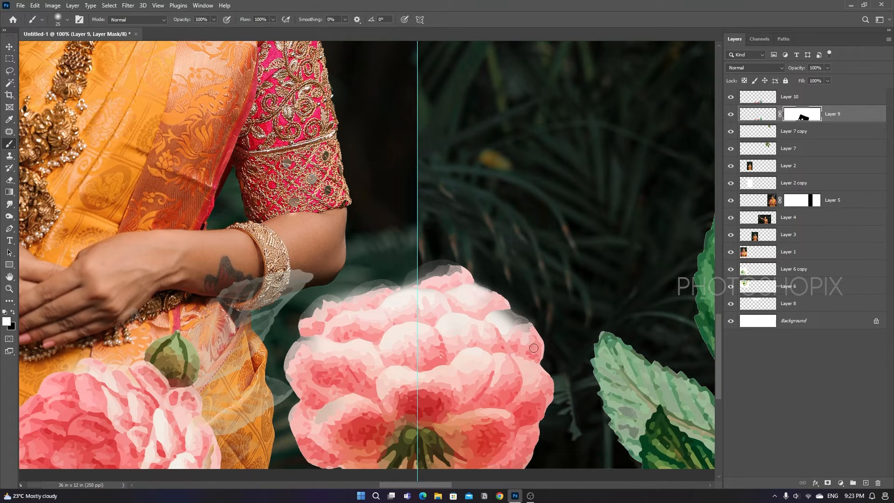
{"action": "right_click", "coordinate": [471, 298]}
{"action": "left_click_drag", "start_coordinate": [451, 354], "coordinate": [435, 324]}
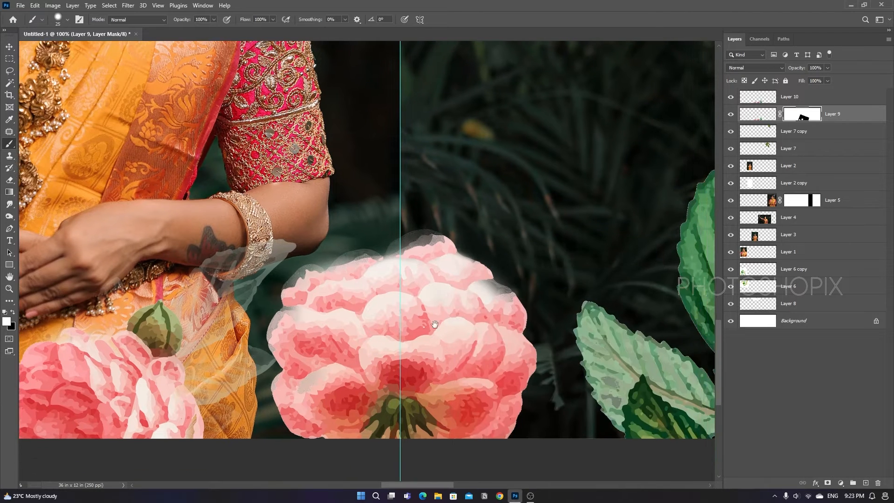
Step: Paint on Layer 9's mask to restore the light petals along the centre rose's upper right edge and its top petal
{"action": "scroll", "coordinate": [495, 312], "scroll_direction": "up", "scroll_amount": 2}
{"action": "left_click_drag", "start_coordinate": [495, 312], "coordinate": [486, 352]}
{"action": "mouse_move", "coordinate": [441, 281]}
{"action": "left_mouse_down"}
{"action": "mouse_move", "coordinate": [480, 291]}
{"action": "mouse_move", "coordinate": [507, 314]}
{"action": "mouse_move", "coordinate": [470, 277]}
{"action": "mouse_move", "coordinate": [534, 323]}
{"action": "left_mouse_up"}
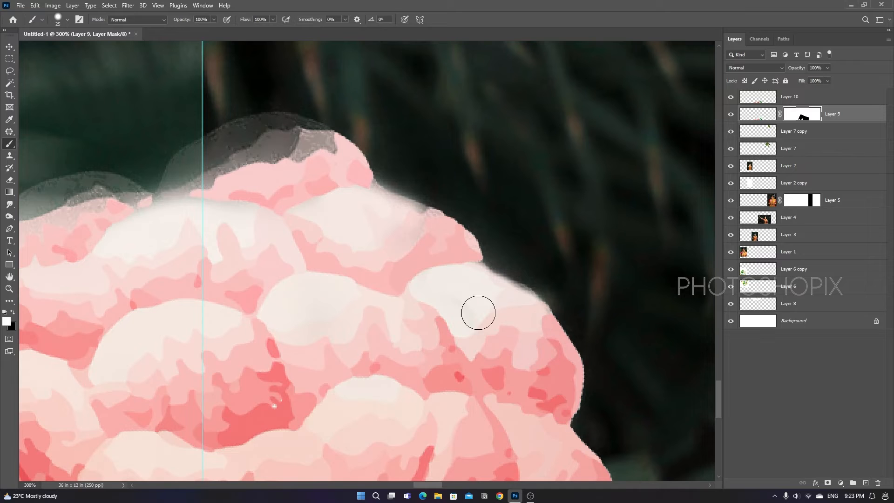
{"action": "scroll", "coordinate": [478, 312], "scroll_direction": "up", "scroll_amount": 3}
{"action": "mouse_move", "coordinate": [465, 313]}
{"action": "left_mouse_down"}
{"action": "mouse_move", "coordinate": [451, 295]}
{"action": "mouse_move", "coordinate": [385, 266]}
{"action": "left_mouse_up"}
{"action": "scroll", "coordinate": [434, 304], "scroll_direction": "up", "scroll_amount": 3}
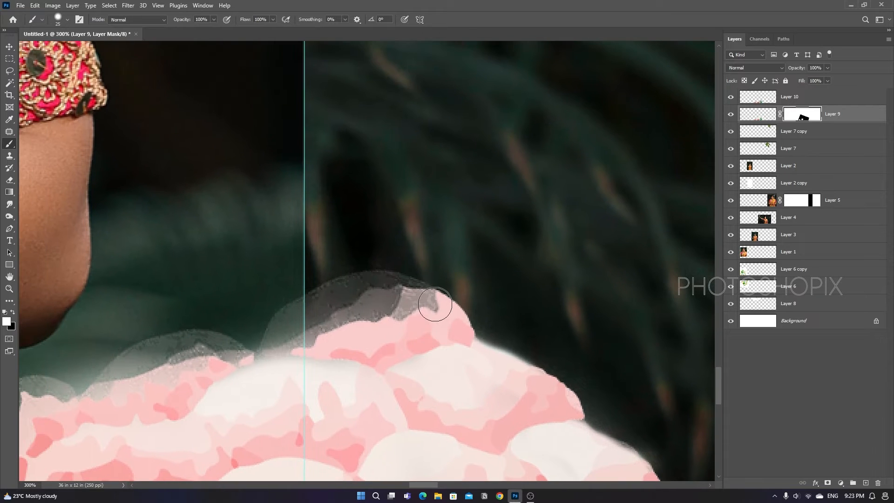
{"action": "mouse_move", "coordinate": [427, 309]}
{"action": "left_mouse_down"}
{"action": "mouse_move", "coordinate": [379, 290]}
{"action": "mouse_move", "coordinate": [348, 294]}
{"action": "mouse_move", "coordinate": [292, 317]}
{"action": "mouse_move", "coordinate": [266, 373]}
{"action": "mouse_move", "coordinate": [361, 311]}
{"action": "mouse_move", "coordinate": [337, 315]}
{"action": "mouse_move", "coordinate": [417, 331]}
{"action": "mouse_move", "coordinate": [265, 365]}
{"action": "left_mouse_up"}
Step: Paint on Layer 9's mask to fill in the faded petals along the centre rose's upper left and left edges
{"action": "scroll", "coordinate": [265, 365], "scroll_direction": "left", "scroll_amount": 5}
{"action": "scroll", "coordinate": [266, 365], "scroll_direction": "down", "scroll_amount": 2}
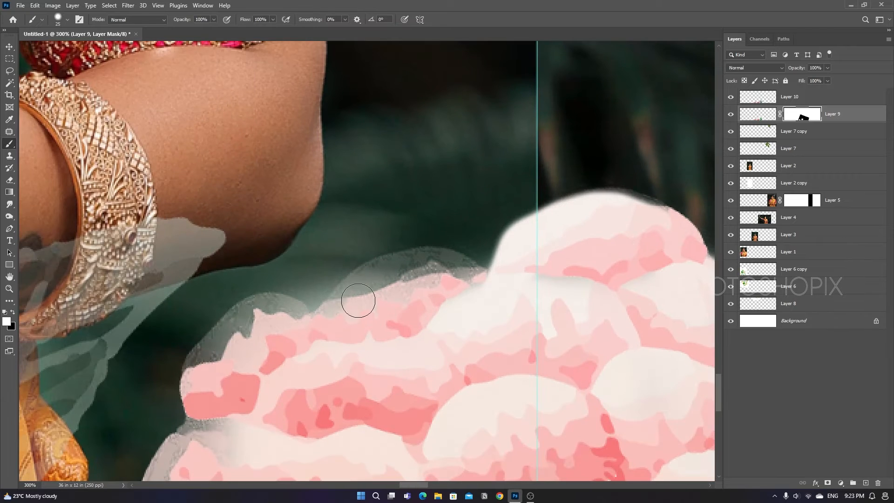
{"action": "mouse_move", "coordinate": [336, 326]}
{"action": "left_mouse_down"}
{"action": "mouse_move", "coordinate": [339, 305]}
{"action": "mouse_move", "coordinate": [379, 271]}
{"action": "mouse_move", "coordinate": [448, 269]}
{"action": "mouse_move", "coordinate": [486, 290]}
{"action": "mouse_move", "coordinate": [470, 279]}
{"action": "mouse_move", "coordinate": [401, 271]}
{"action": "mouse_move", "coordinate": [369, 308]}
{"action": "mouse_move", "coordinate": [414, 297]}
{"action": "mouse_move", "coordinate": [388, 251]}
{"action": "mouse_move", "coordinate": [348, 249]}
{"action": "mouse_move", "coordinate": [299, 298]}
{"action": "mouse_move", "coordinate": [294, 354]}
{"action": "left_mouse_up"}
{"action": "scroll", "coordinate": [410, 289], "scroll_direction": "left", "scroll_amount": 4}
{"action": "scroll", "coordinate": [405, 283], "scroll_direction": "down", "scroll_amount": 3}
{"action": "scroll", "coordinate": [343, 291], "scroll_direction": "down", "scroll_amount": 1}
{"action": "scroll", "coordinate": [343, 291], "scroll_direction": "left", "scroll_amount": 1}
{"action": "scroll", "coordinate": [343, 291], "scroll_direction": "down", "scroll_amount": 2}
{"action": "scroll", "coordinate": [343, 291], "scroll_direction": "left", "scroll_amount": 1}
{"action": "mouse_move", "coordinate": [370, 218]}
{"action": "left_mouse_down"}
{"action": "mouse_move", "coordinate": [345, 223]}
{"action": "mouse_move", "coordinate": [315, 263]}
{"action": "mouse_move", "coordinate": [309, 294]}
{"action": "mouse_move", "coordinate": [320, 332]}
{"action": "mouse_move", "coordinate": [421, 171]}
{"action": "left_mouse_up"}
{"action": "mouse_move", "coordinate": [406, 206]}
{"action": "left_mouse_down"}
{"action": "mouse_move", "coordinate": [379, 246]}
{"action": "mouse_move", "coordinate": [359, 219]}
{"action": "left_mouse_up"}
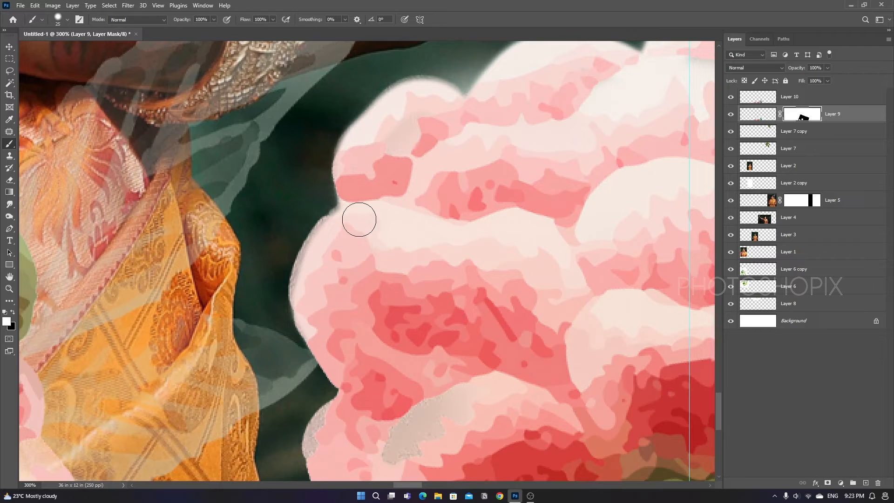
{"action": "mouse_move", "coordinate": [324, 244]}
{"action": "left_mouse_down"}
{"action": "mouse_move", "coordinate": [309, 285]}
{"action": "mouse_move", "coordinate": [322, 315]}
{"action": "left_mouse_up"}
Step: Restore the greyish patches on the centre rose's lower left petals in Layer 9's mask
{"action": "left_click_drag", "start_coordinate": [379, 286], "coordinate": [379, 96]}
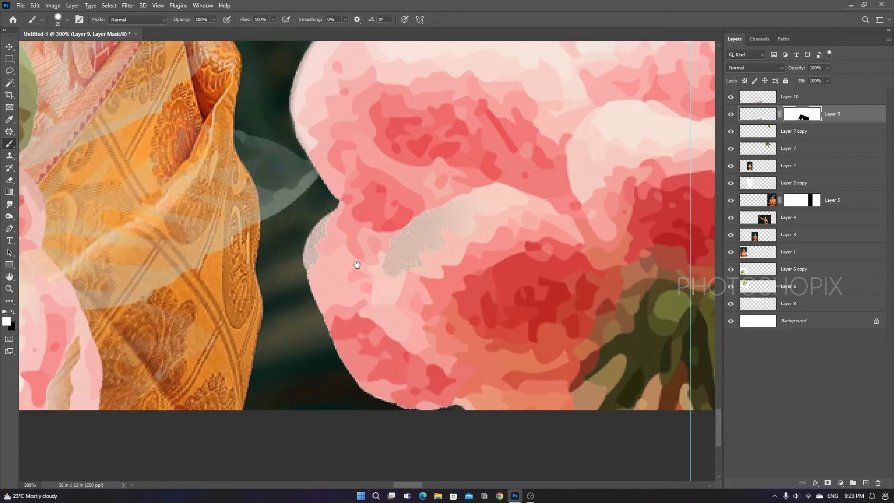
{"action": "mouse_move", "coordinate": [358, 264]}
{"action": "left_mouse_down"}
{"action": "mouse_move", "coordinate": [349, 290]}
{"action": "mouse_move", "coordinate": [380, 275]}
{"action": "mouse_move", "coordinate": [434, 217]}
{"action": "left_mouse_up"}
{"action": "mouse_move", "coordinate": [341, 249]}
{"action": "left_mouse_down"}
{"action": "mouse_move", "coordinate": [353, 264]}
{"action": "mouse_move", "coordinate": [293, 300]}
{"action": "left_mouse_up"}
{"action": "left_click_drag", "start_coordinate": [326, 349], "coordinate": [300, 281]}
{"action": "left_click_drag", "start_coordinate": [437, 321], "coordinate": [414, 356]}
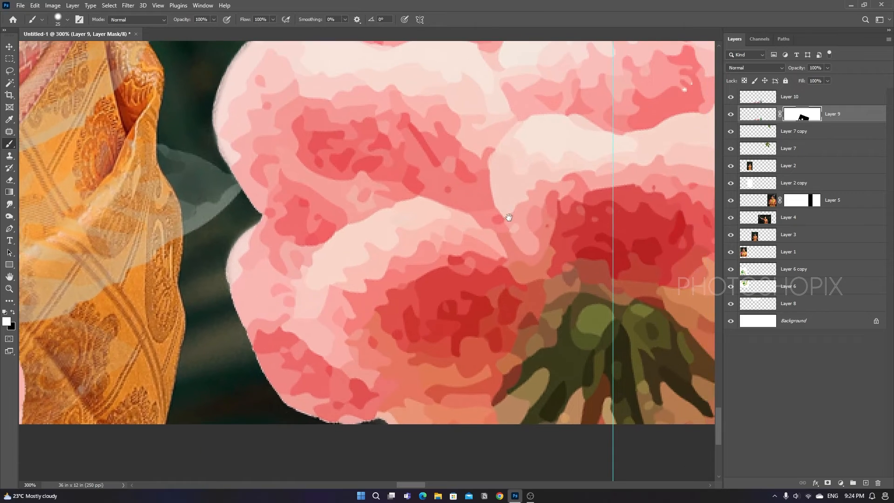
Step: Paint on Layer 9's mask to bring back the pale upper petals of the smaller rose over the yellow saree
{"action": "key", "text": "ctrl+minus"}
{"action": "left_click_drag", "start_coordinate": [317, 264], "coordinate": [576, 261]}
{"action": "mouse_move", "coordinate": [212, 261]}
{"action": "left_mouse_down"}
{"action": "mouse_move", "coordinate": [470, 275]}
{"action": "mouse_move", "coordinate": [439, 322]}
{"action": "left_mouse_up"}
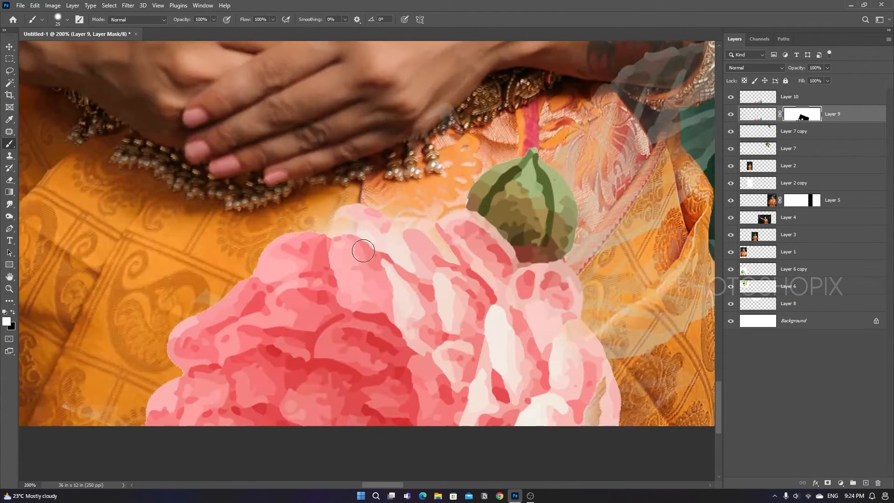
{"action": "left_click_drag", "start_coordinate": [370, 238], "coordinate": [312, 251]}
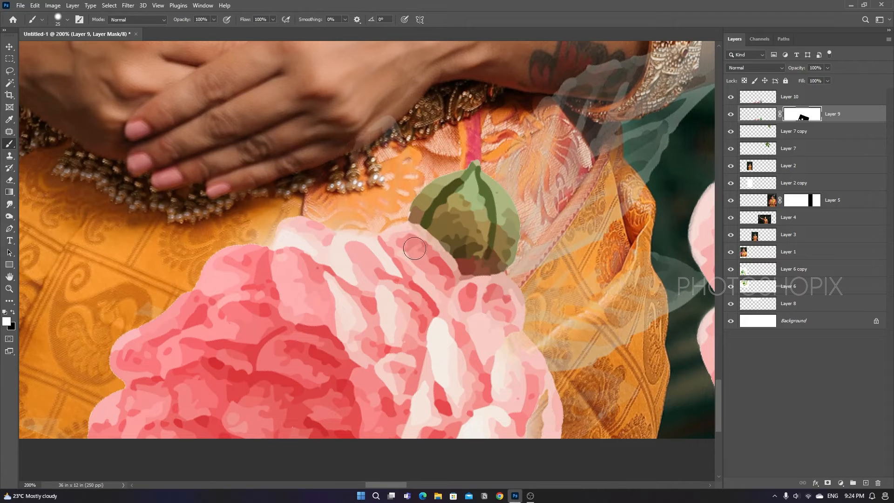
{"action": "mouse_move", "coordinate": [436, 260]}
{"action": "left_mouse_down"}
{"action": "mouse_move", "coordinate": [410, 285]}
{"action": "mouse_move", "coordinate": [439, 276]}
{"action": "mouse_move", "coordinate": [405, 152]}
{"action": "left_mouse_up"}
{"action": "left_click_drag", "start_coordinate": [425, 243], "coordinate": [437, 246]}
{"action": "mouse_move", "coordinate": [458, 276]}
{"action": "left_mouse_down"}
{"action": "mouse_move", "coordinate": [442, 284]}
{"action": "mouse_move", "coordinate": [451, 337]}
{"action": "left_mouse_up"}
Step: Scale down Layer 9's rose and leaf artwork with Free Transform, keeping it on the page's lower edge around the centre guide
{"action": "key", "text": "ctrl+0"}
{"action": "key", "text": "v"}
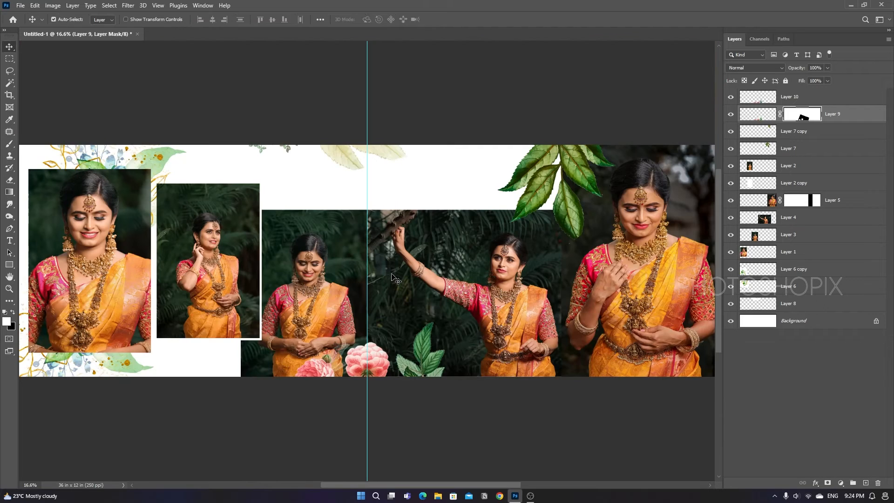
{"action": "key", "text": "shift+Tab"}
{"action": "key", "text": "ctrl+t"}
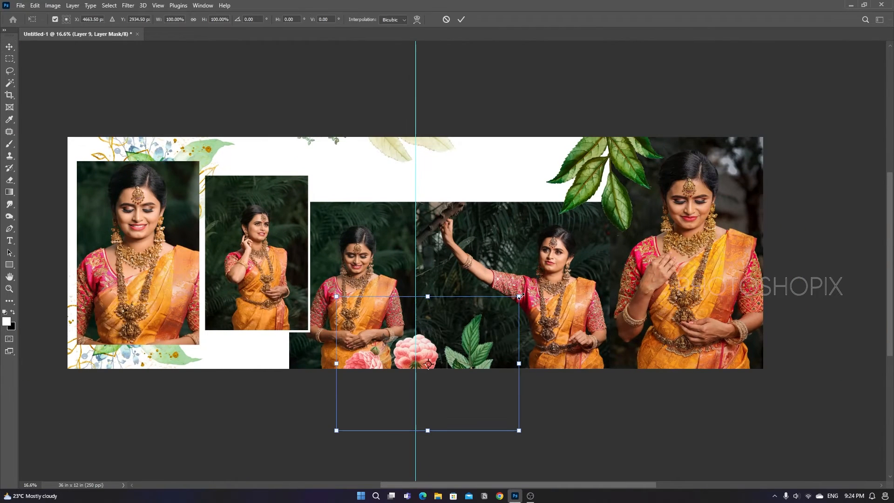
{"action": "left_click_drag", "start_coordinate": [519, 300], "coordinate": [507, 305]}
{"action": "key", "text": "Return"}
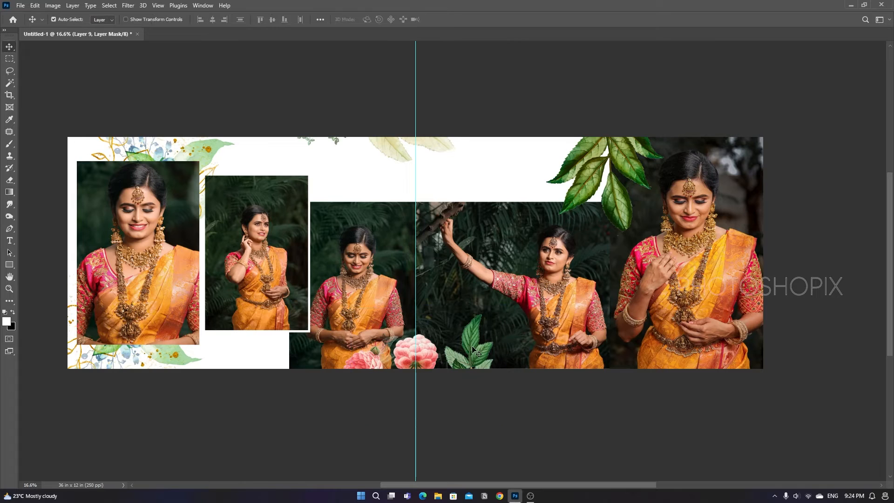
{"action": "key", "text": "ctrl+t"}
{"action": "left_click_drag", "start_coordinate": [524, 442], "coordinate": [451, 371]}
{"action": "key", "text": "Return"}
Step: Reset the colours to default and sample a dark green from the large leaf cluster as the foreground colour
{"action": "key", "text": "ctrl+0"}
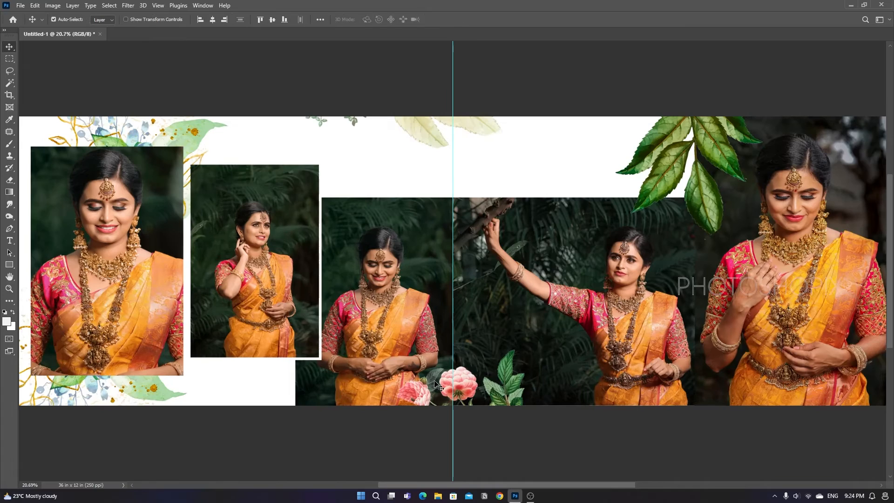
{"action": "key", "text": "ctrl+minus"}
{"action": "left_click_drag", "start_coordinate": [427, 235], "coordinate": [427, 261]}
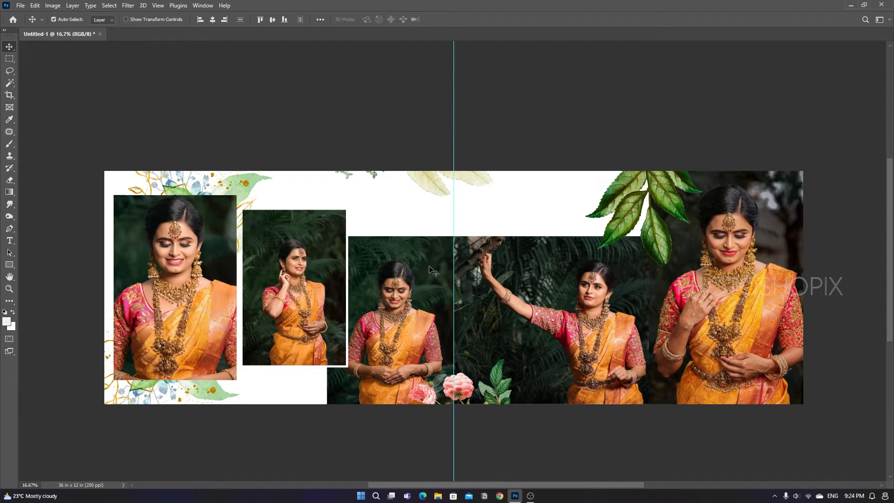
{"action": "scroll", "coordinate": [399, 221], "scroll_direction": "up", "scroll_amount": 2}
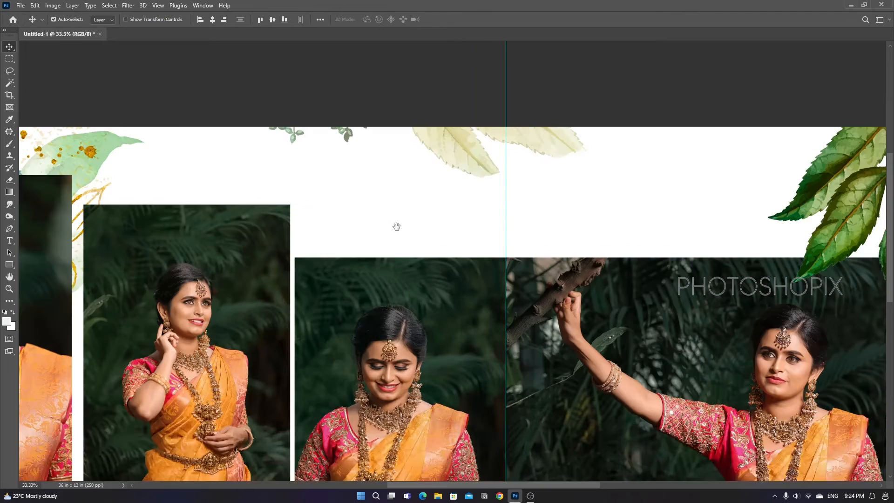
{"action": "left_click_drag", "start_coordinate": [397, 226], "coordinate": [396, 288]}
{"action": "left_click_drag", "start_coordinate": [487, 293], "coordinate": [414, 277]}
{"action": "key", "text": "d"}
{"action": "key", "text": "i"}
{"action": "left_click_drag", "start_coordinate": [682, 197], "coordinate": [670, 207]}
{"action": "left_click", "coordinate": [664, 193]}
Step: Add the heading "WEDDING MOMENTS" in green MADE TOMMY Regular at 30 pt in the white area above the outstretched-arm portrait
{"action": "left_click_drag", "start_coordinate": [301, 245], "coordinate": [362, 266]}
{"action": "key", "text": "t"}
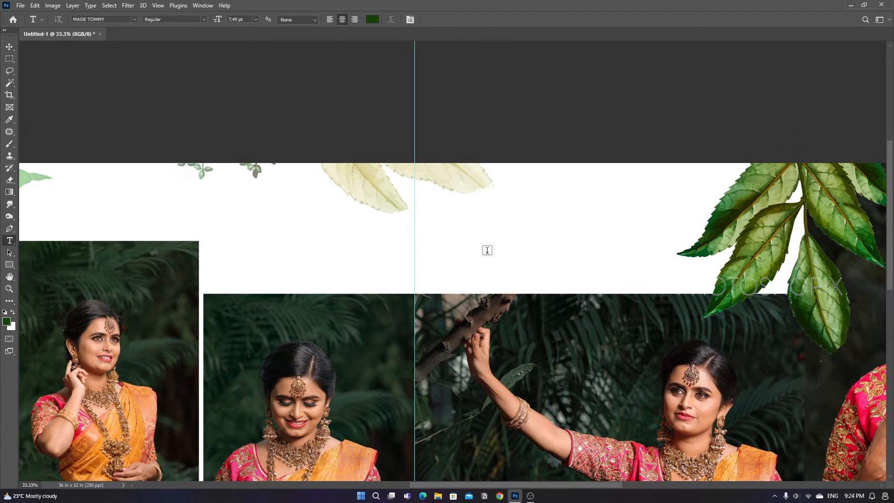
{"action": "left_click_drag", "start_coordinate": [503, 254], "coordinate": [435, 267]}
{"action": "left_click", "coordinate": [406, 259]}
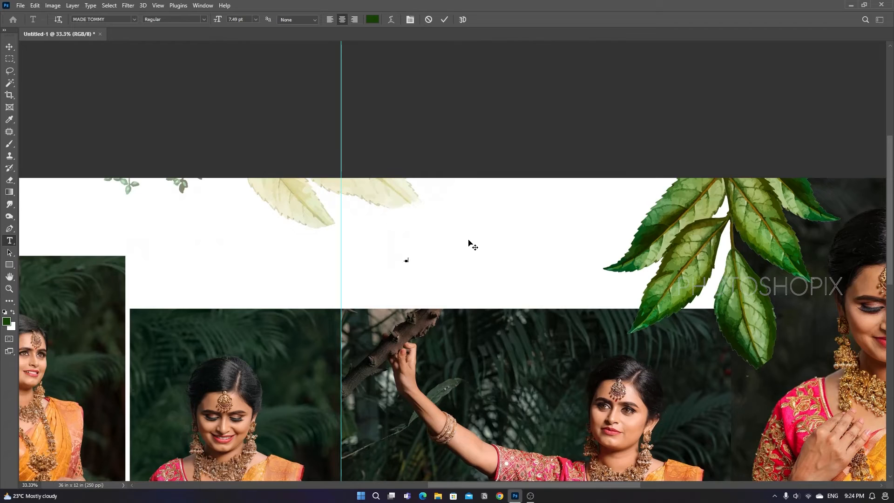
{"action": "type", "text": "WEDDING MOMENTS"}
{"action": "key", "text": "ctrl+a"}
{"action": "left_click_drag", "start_coordinate": [222, 20], "coordinate": [229, 23]}
Step: Duplicate the WEDDING MOMENTS heading directly below the original
{"action": "left_click_drag", "start_coordinate": [467, 231], "coordinate": [474, 285]}
{"action": "key", "text": "ctrl+Return"}
{"action": "key", "text": "v"}
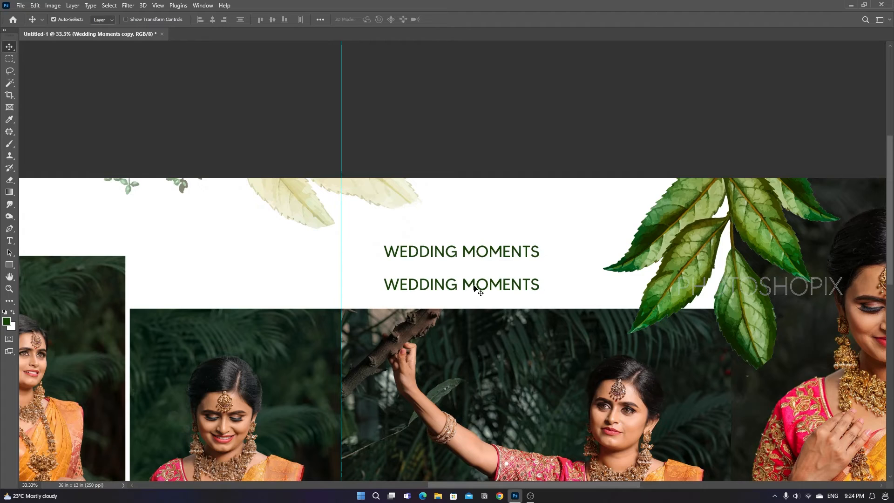
{"action": "double_click", "coordinate": [475, 285]}
{"action": "key", "text": "ctrl+a"}
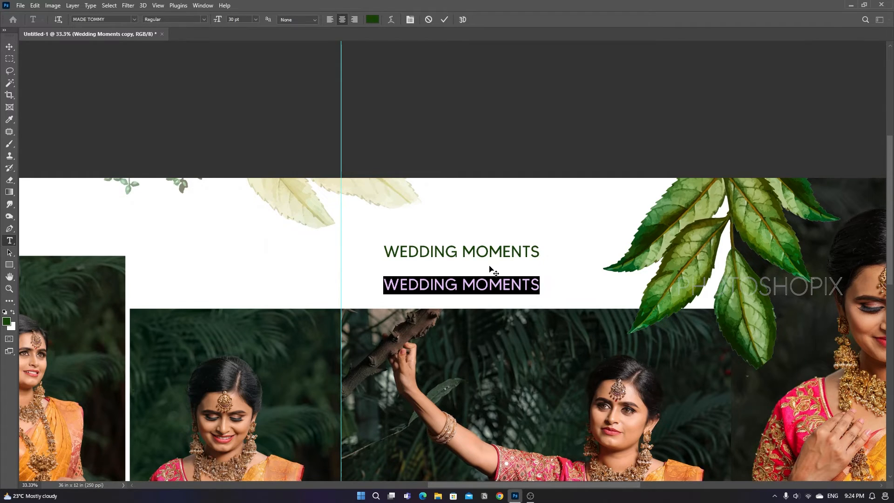
{"action": "left_click", "coordinate": [470, 288]}
{"action": "key", "text": "ctrl+a"}
{"action": "key", "text": "ctrl+Return"}
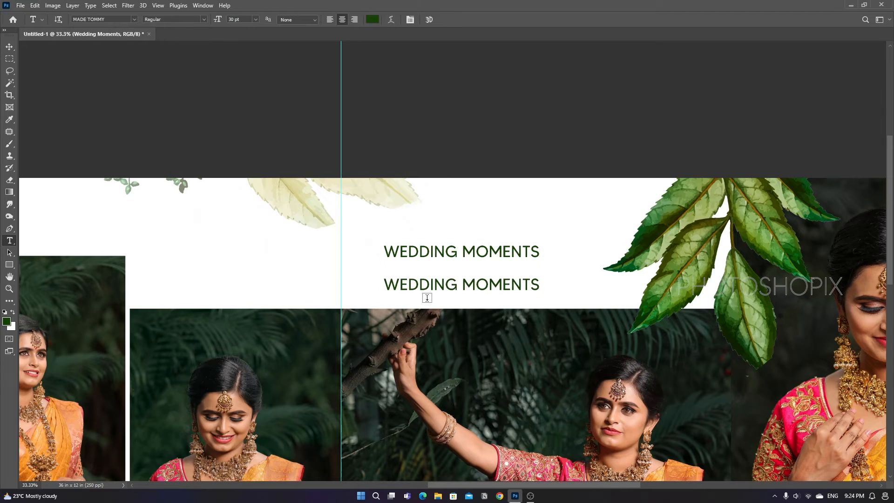
Step: Switch to Chrome, search Google for "two souls with but a single thought quotes", copy the quote's text and close the browser
{"action": "left_click", "coordinate": [500, 496]}
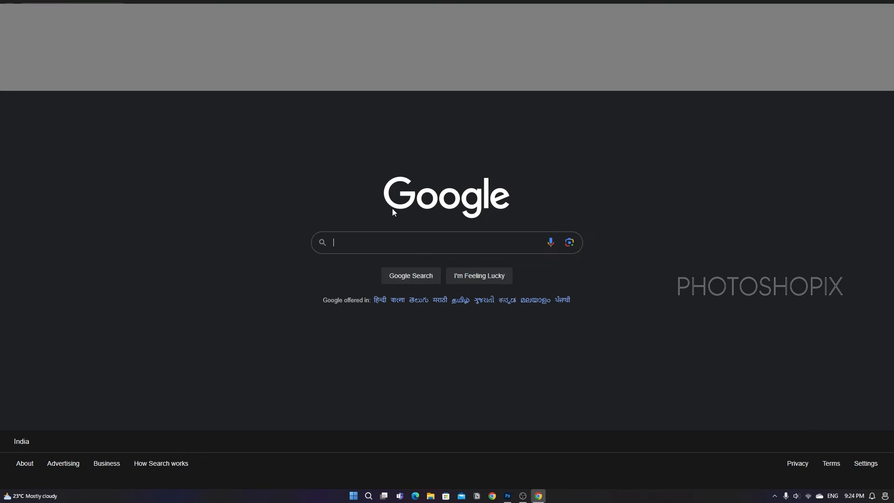
{"action": "left_click", "coordinate": [382, 238]}
{"action": "type", "text": "tw"}
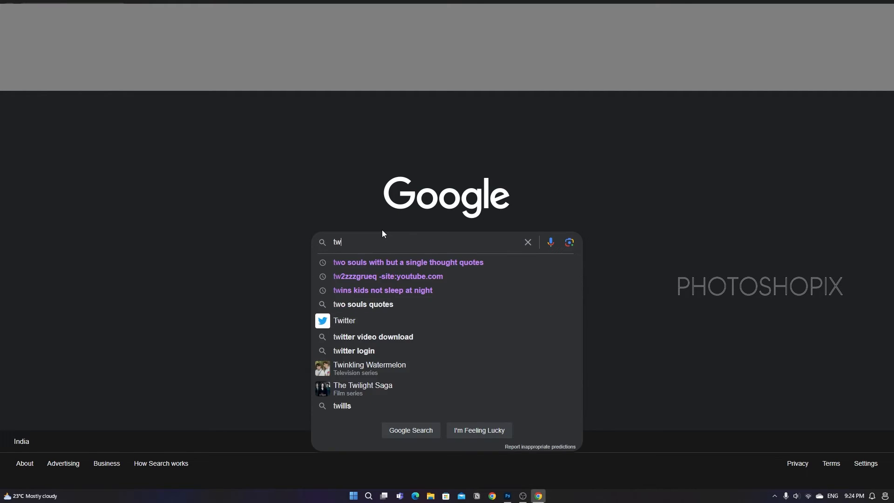
{"action": "key", "text": "Down"}
{"action": "key", "text": "Return"}
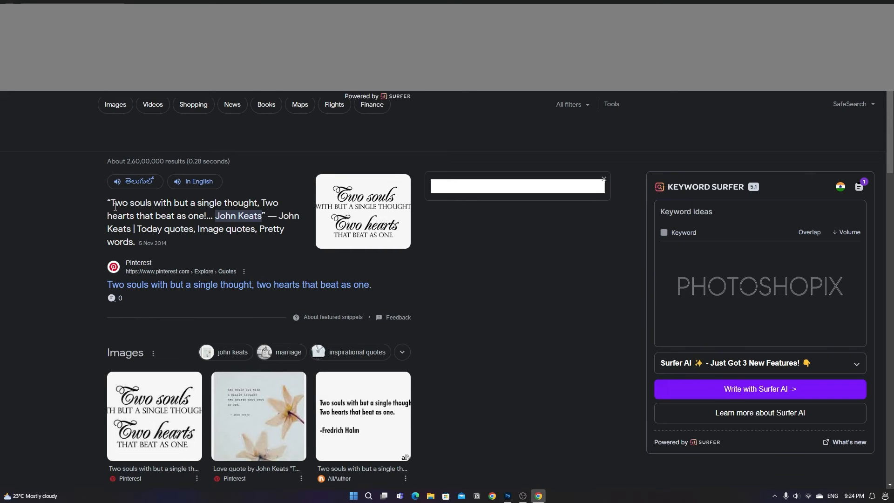
{"action": "left_click_drag", "start_coordinate": [107, 206], "coordinate": [210, 216]}
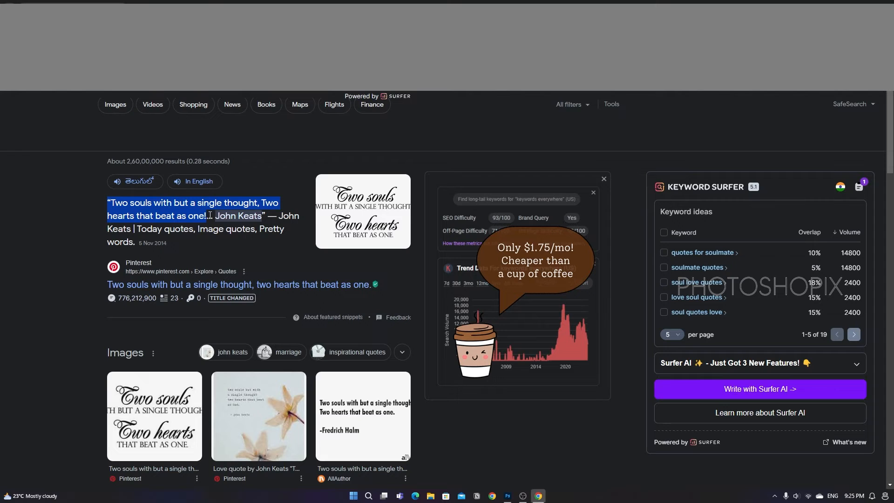
{"action": "left_click", "coordinate": [890, 3]}
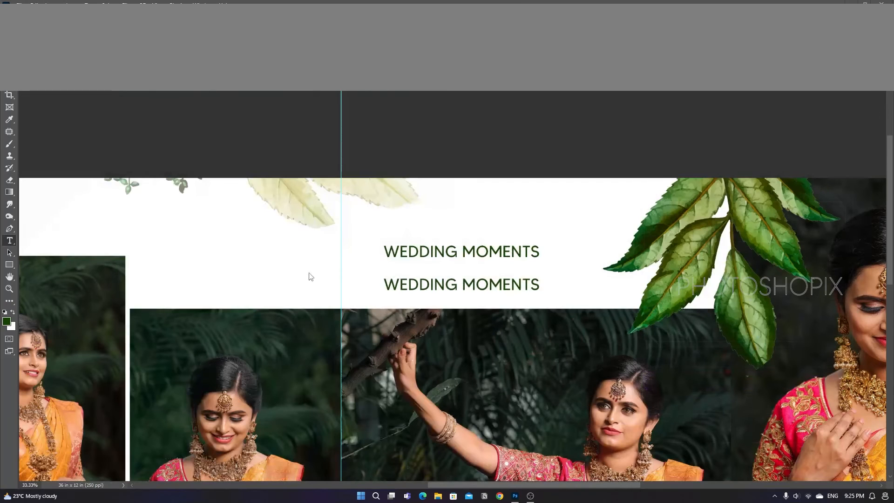
Step: Replace the lower heading copy with “TWO SOULS WITH BUT A SINGLE THOUGHT, TWO HEARTS THAT BEAT AS ONE!, breaking the line after THOUGHT
{"action": "left_click", "coordinate": [480, 288]}
{"action": "key", "text": "ctrl+a"}
{"action": "type", "text": "\"TWO SOULS WITH BUT A SINGLE THOUGHT, TWO HEARTS THAT BEAT AS ONE!"}
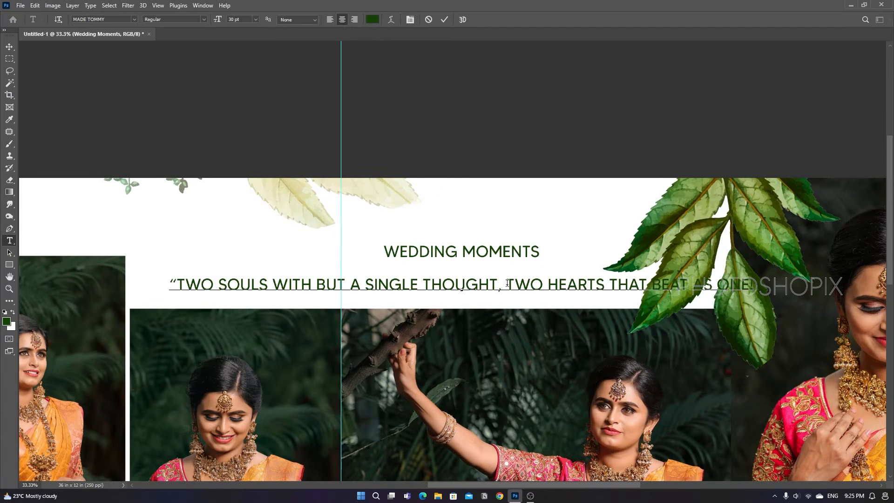
{"action": "left_click", "coordinate": [507, 284]}
{"action": "key", "text": "Return"}
Step: Move the quote up beneath the heading, set its size to 12 pt and add the closing quotation mark
{"action": "key", "text": "ctrl+a"}
{"action": "left_click_drag", "start_coordinate": [459, 256], "coordinate": [459, 241]}
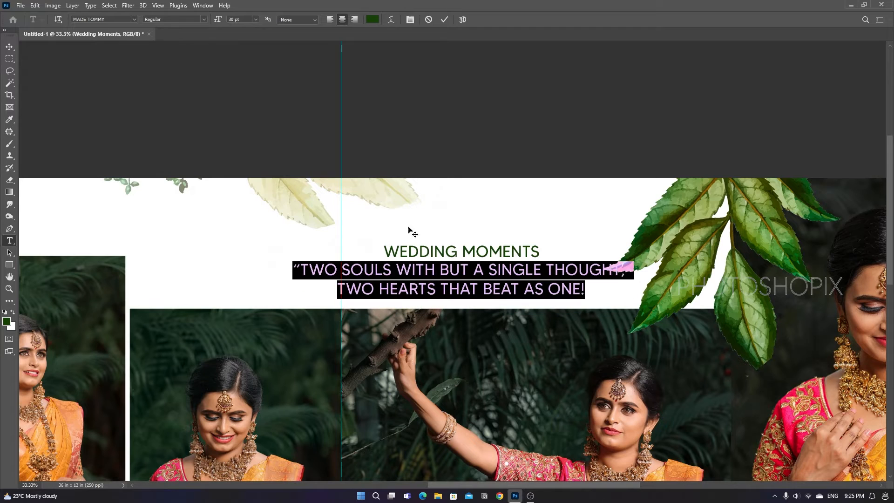
{"action": "left_click_drag", "start_coordinate": [222, 22], "coordinate": [211, 21]}
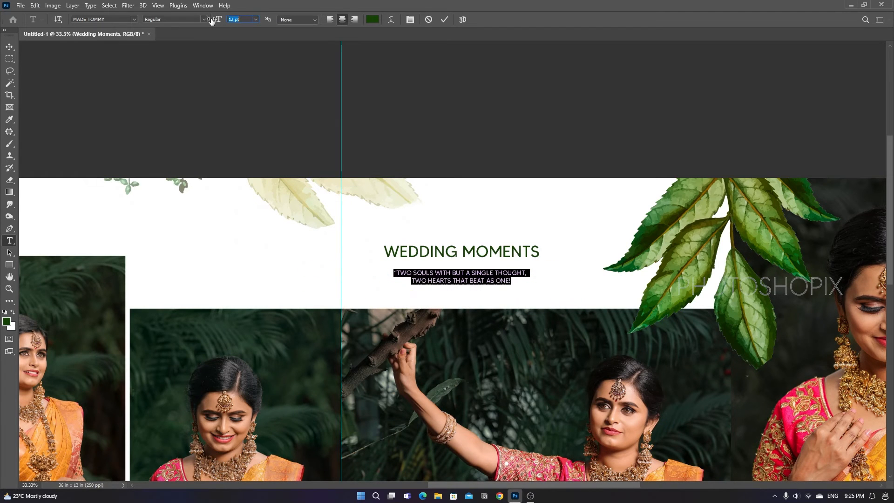
{"action": "left_click", "coordinate": [521, 277]}
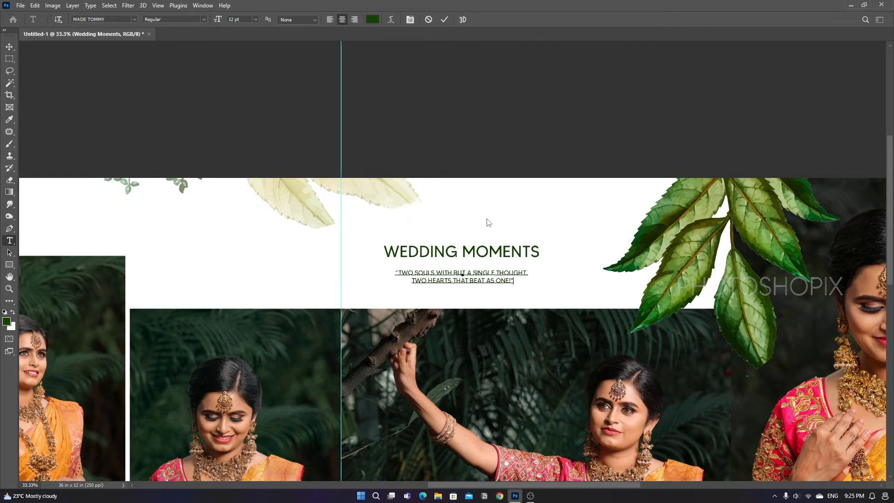
Step: Tighten the quote text's leading or baseline position towards the heading and reduce its size to 11 pt
{"action": "key", "text": "ctrl+a"}
{"action": "key", "text": "alt+shift+Up"}
{"action": "key", "text": "alt+shift+Up"}
{"action": "key", "text": "alt+shift+Up"}
{"action": "key", "text": "alt+shift+Up"}
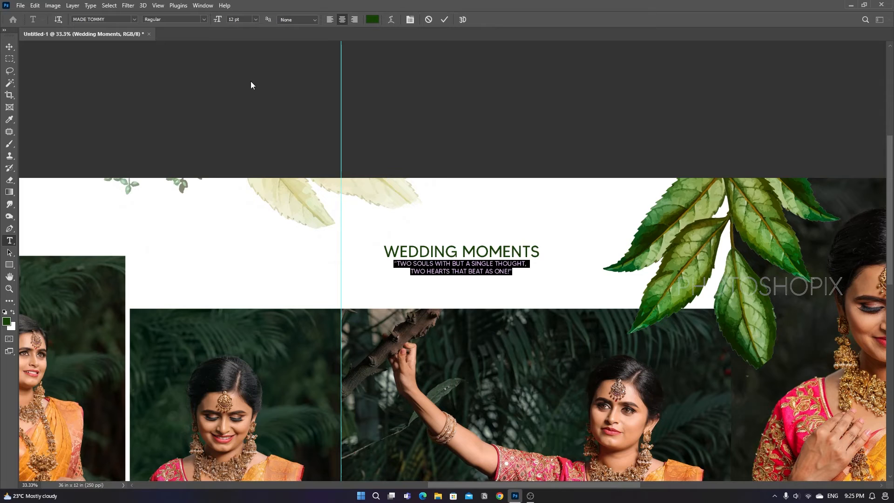
{"action": "key", "text": "ctrl+shift+comma"}
{"action": "key", "text": "ctrl+Return"}
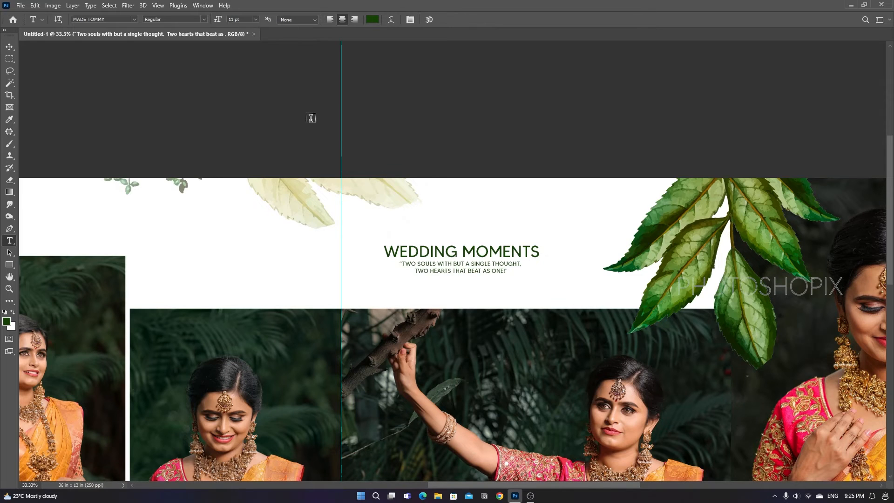
Step: Nudge the heading and quote slightly up and to the right, and add a separate WEDDING MOMENTS copy above the third portrait
{"action": "key", "text": "v"}
{"action": "left_click_drag", "start_coordinate": [504, 255], "coordinate": [510, 251]}
{"action": "key", "text": "t"}
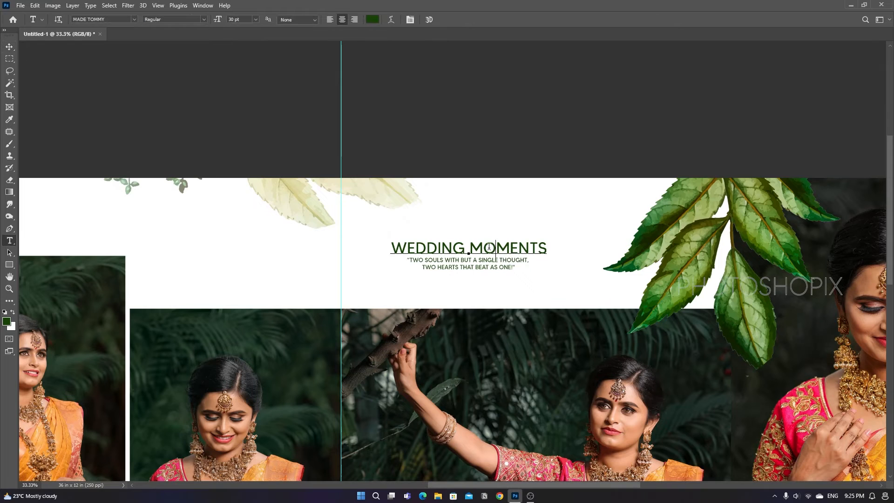
{"action": "triple_click", "coordinate": [487, 247]}
{"action": "key", "text": "ctrl+c"}
{"action": "key", "text": "ctrl+Return"}
{"action": "left_click", "coordinate": [248, 292]}
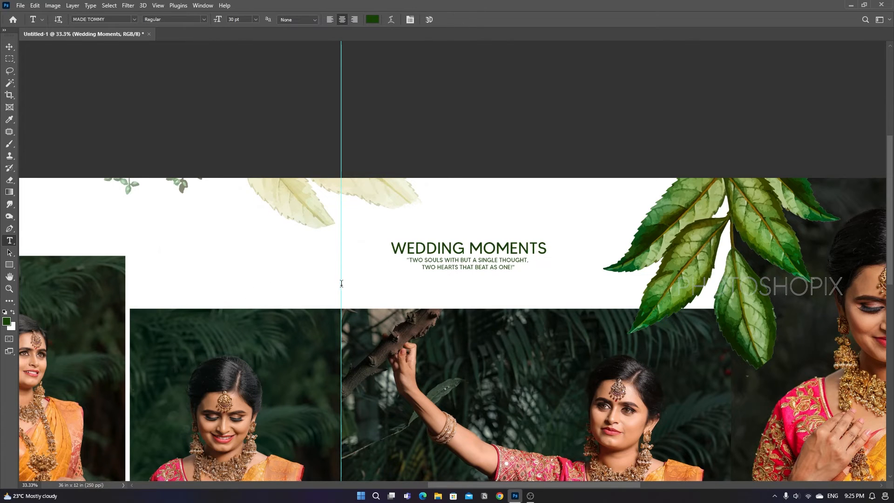
{"action": "key", "text": "ctrl+v"}
{"action": "key", "text": "ctrl+a"}
{"action": "key", "text": "ctrl+Return"}
Step: Scale the copied WEDDING MOMENTS text to about 207% and move it across the centre guide, beneath the quote along the photos' upper edge
{"action": "key", "text": "ctrl+t"}
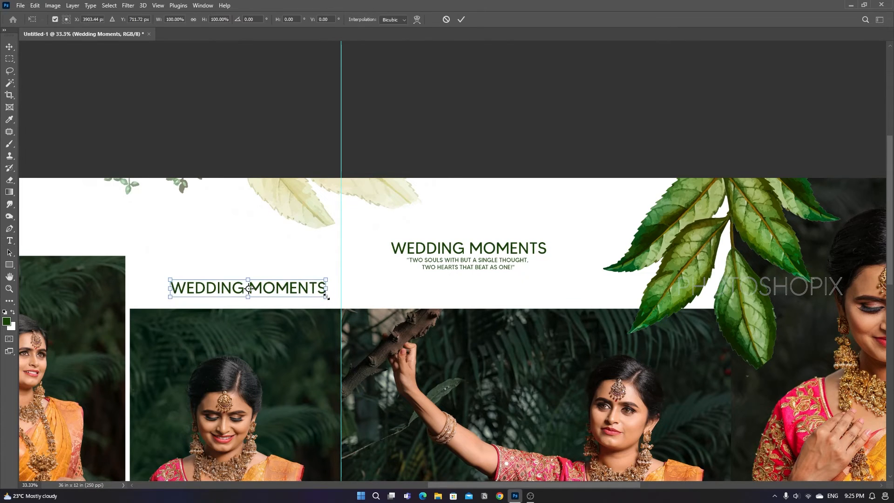
{"action": "left_click_drag", "start_coordinate": [326, 294], "coordinate": [409, 320]}
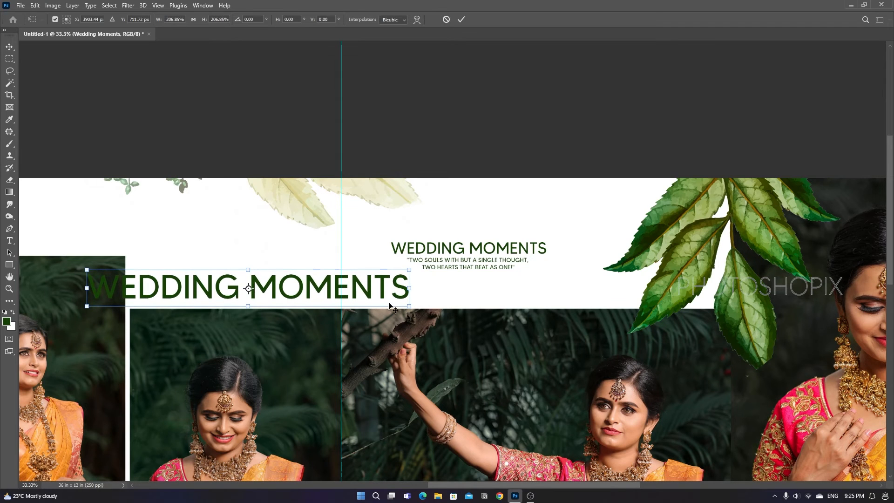
{"action": "key", "text": "Return"}
{"action": "left_click_drag", "start_coordinate": [410, 283], "coordinate": [541, 294]}
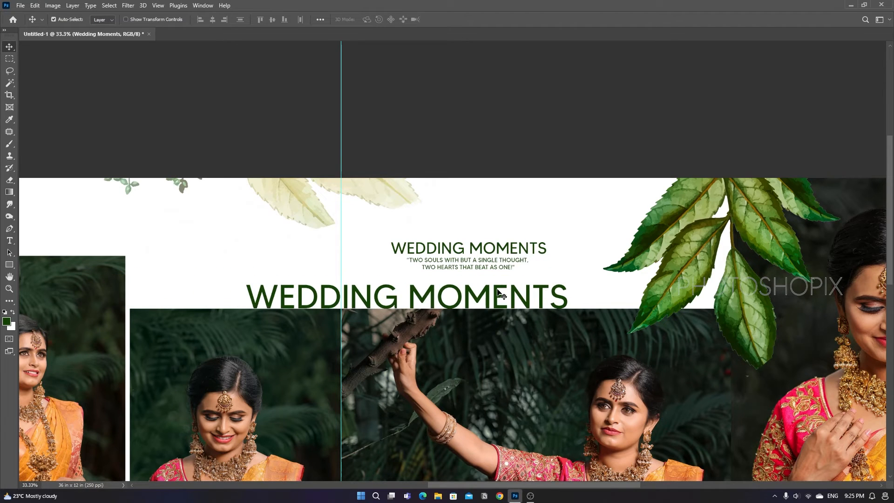
Step: Fade the enlarged WEDDING MOMENTS text to 12% opacity
{"action": "key", "text": "ctrl+0"}
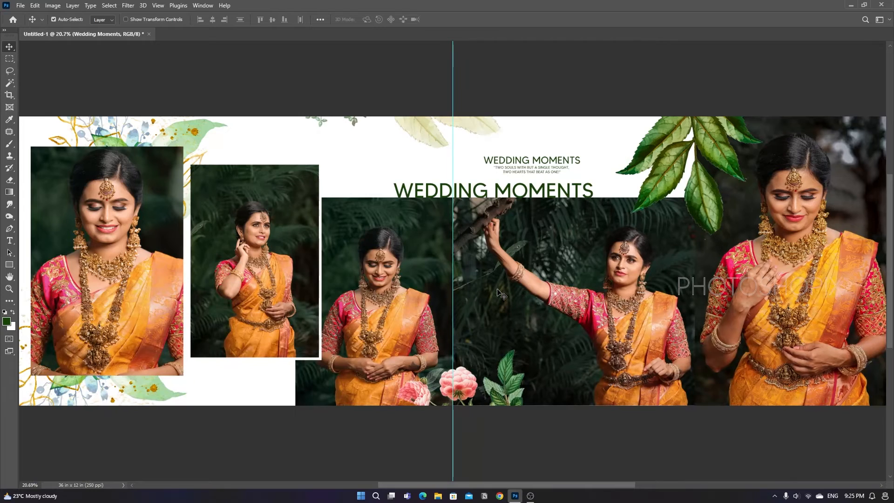
{"action": "key", "text": "2"}
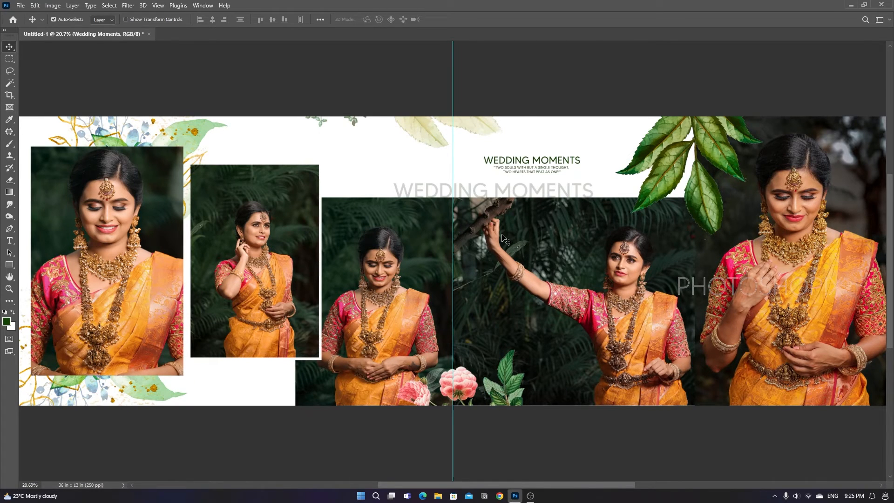
{"action": "key", "text": "1"}
{"action": "key", "text": "F7"}
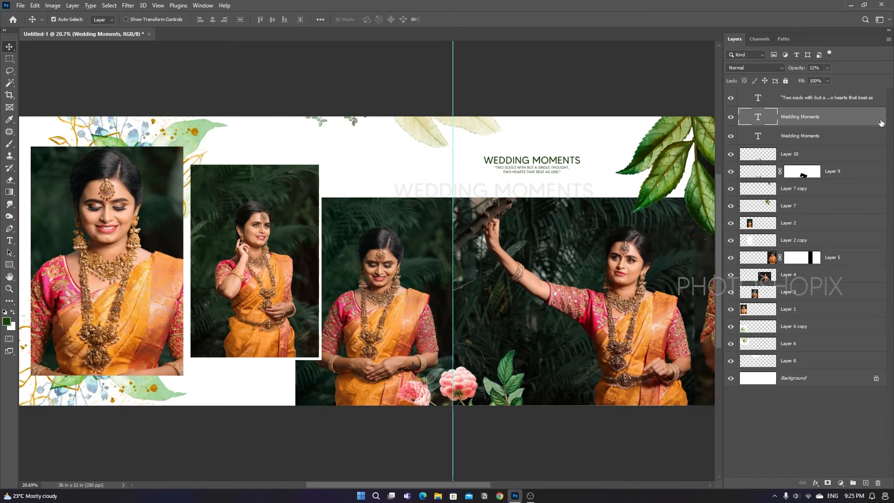
{"action": "key", "text": "F7"}
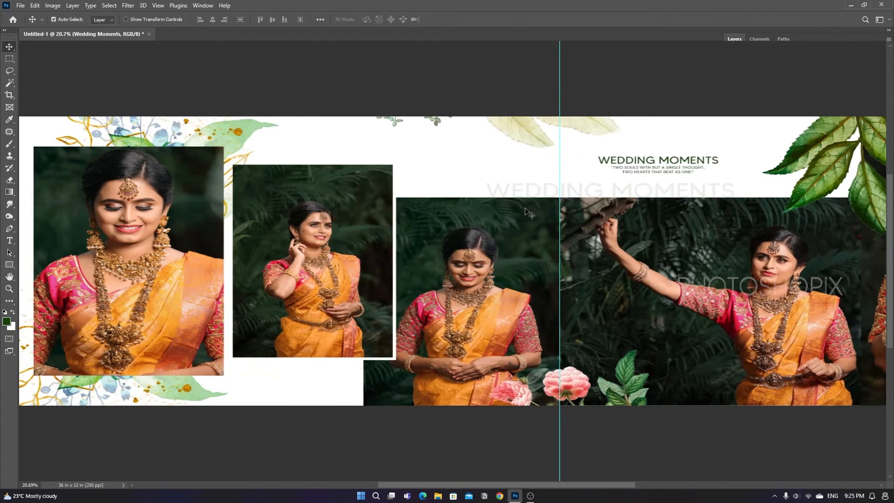
{"action": "key", "text": "ctrl+minus"}
{"action": "left_click_drag", "start_coordinate": [619, 193], "coordinate": [592, 241]}
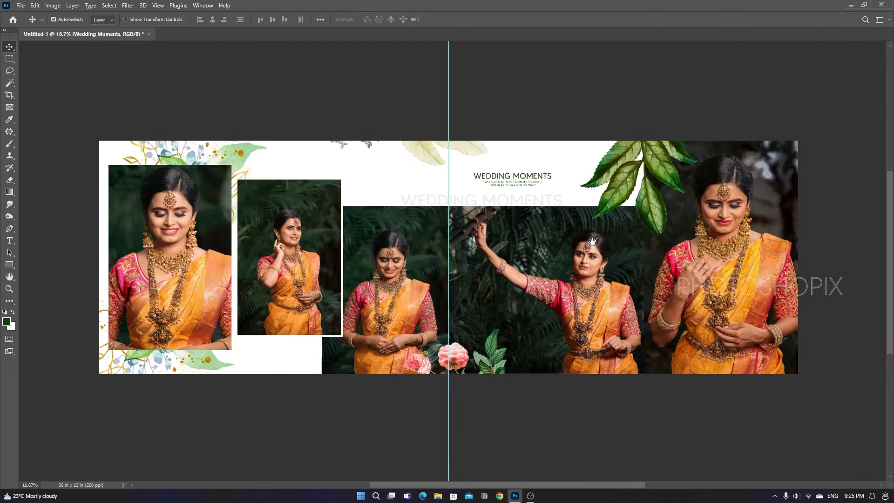
{"action": "key", "text": "ctrl+0"}
{"action": "left_click_drag", "start_coordinate": [586, 294], "coordinate": [569, 289]}
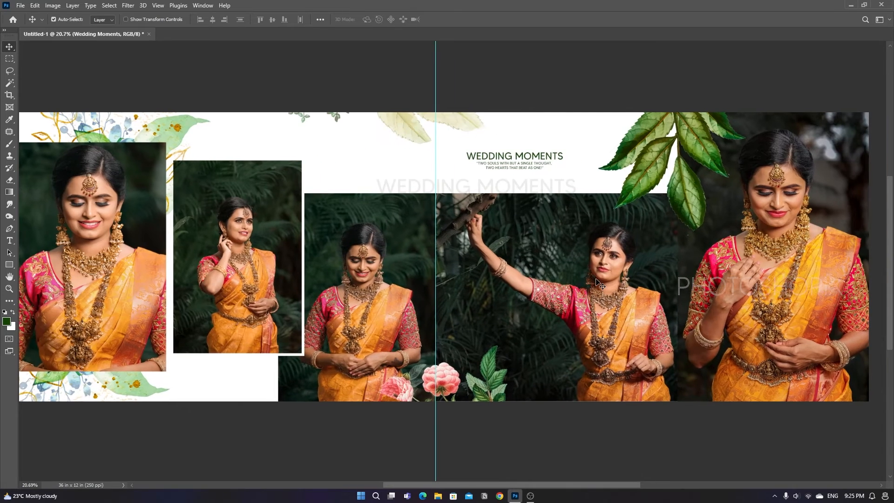
Step: Adjust the raised-arm portrait with the Camera Raw Filter, lowering Highlights to -19 and raising Shadows slightly
{"action": "left_click", "coordinate": [598, 281]}
{"action": "left_click_drag", "start_coordinate": [318, 287], "coordinate": [408, 299]}
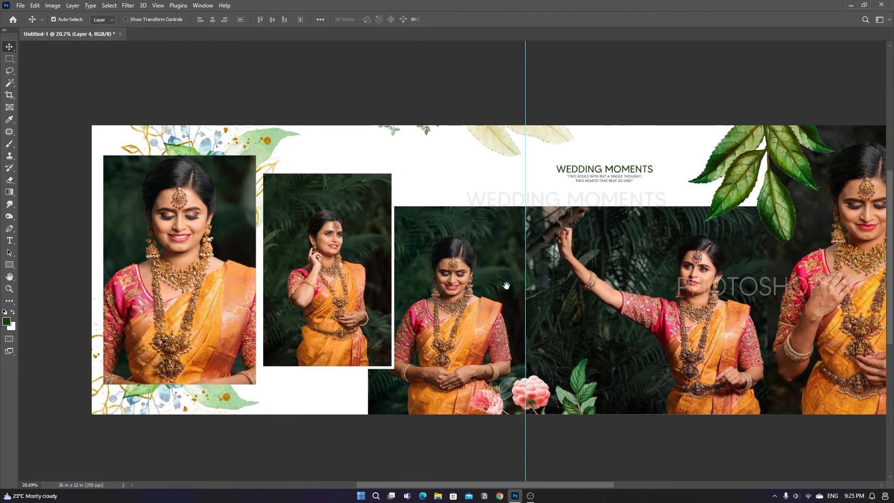
{"action": "left_click_drag", "start_coordinate": [785, 294], "coordinate": [599, 287]}
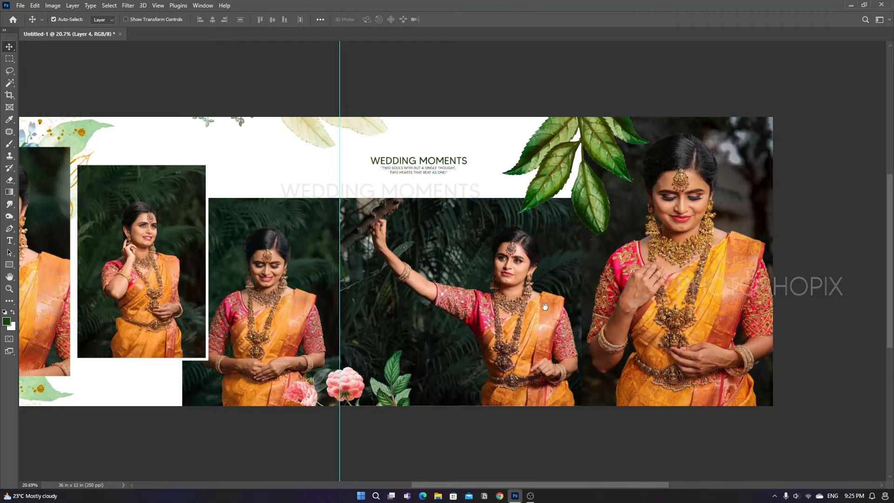
{"action": "left_click_drag", "start_coordinate": [545, 306], "coordinate": [456, 315]}
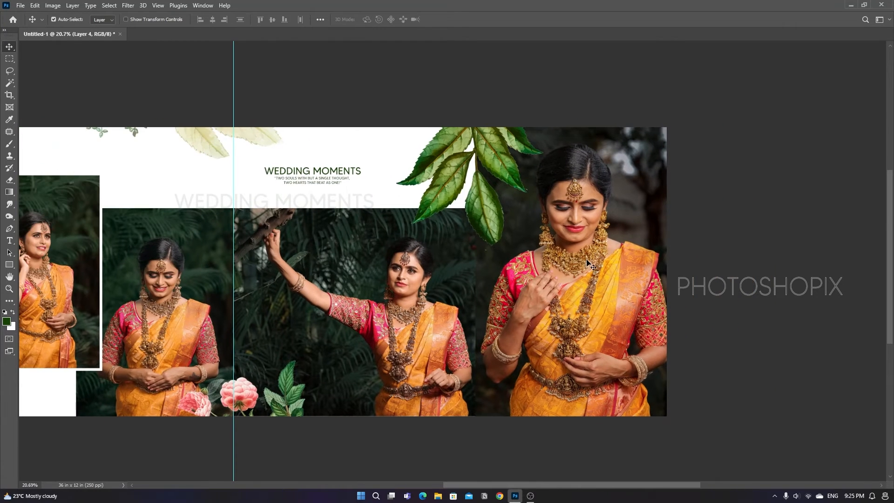
{"action": "left_click", "coordinate": [591, 266]}
{"action": "left_click_drag", "start_coordinate": [634, 275], "coordinate": [595, 281]}
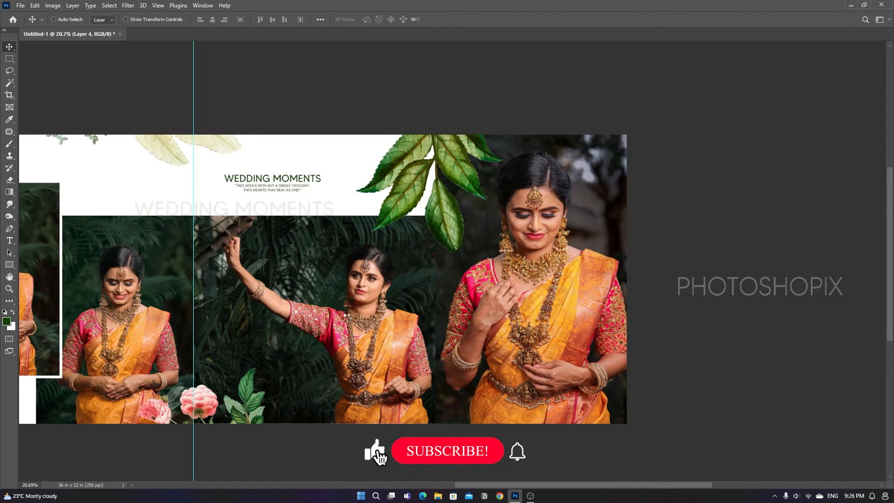
{"action": "key", "text": "ctrl+shift+a"}
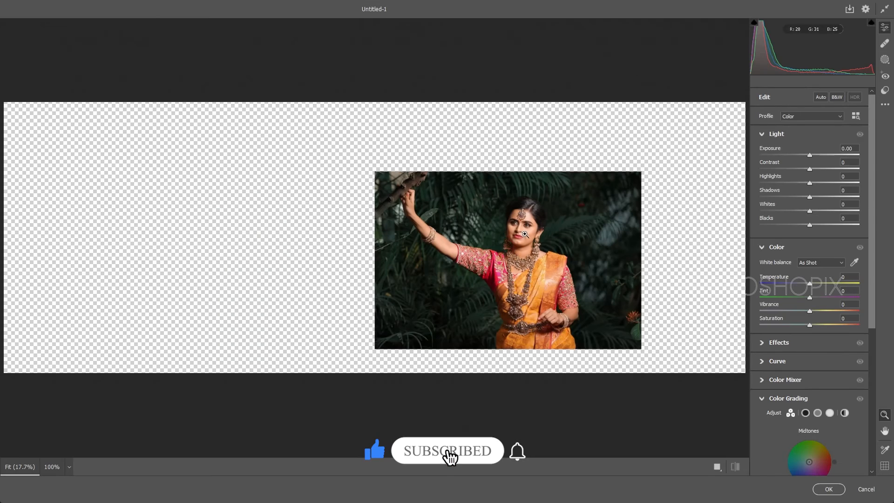
{"action": "left_click_drag", "start_coordinate": [525, 234], "coordinate": [534, 281]}
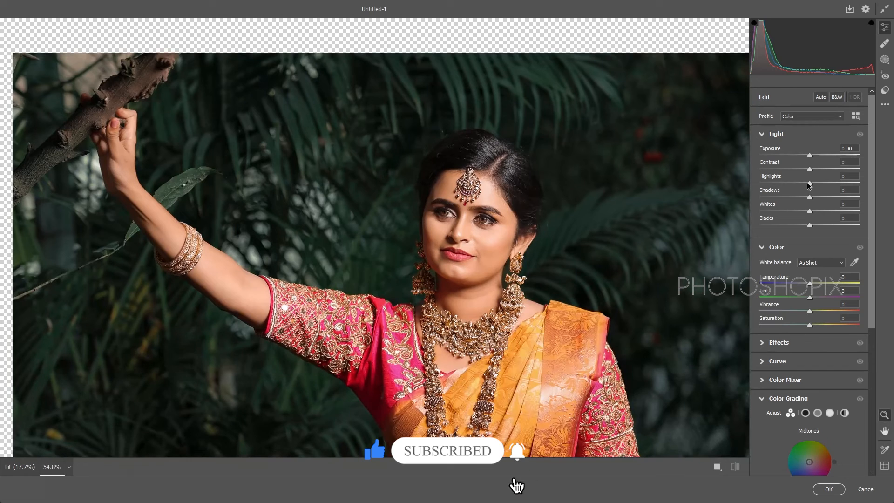
{"action": "left_click_drag", "start_coordinate": [809, 182], "coordinate": [799, 184]}
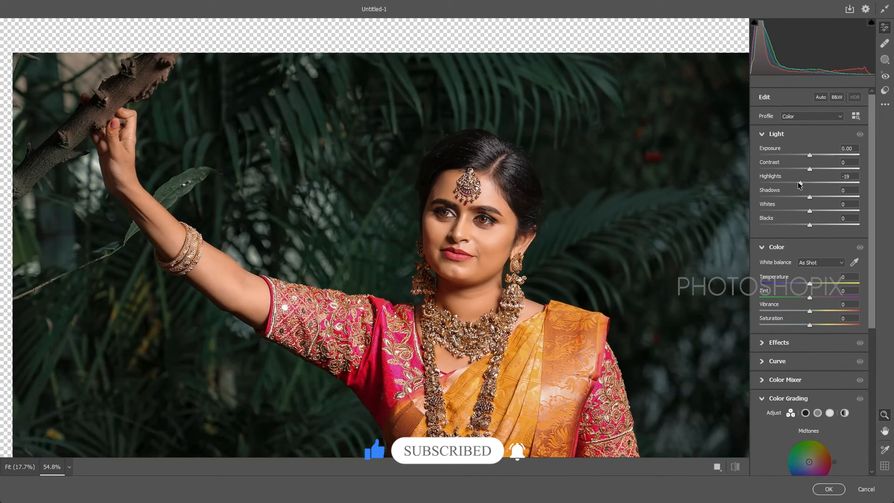
{"action": "left_click_drag", "start_coordinate": [809, 195], "coordinate": [818, 196]}
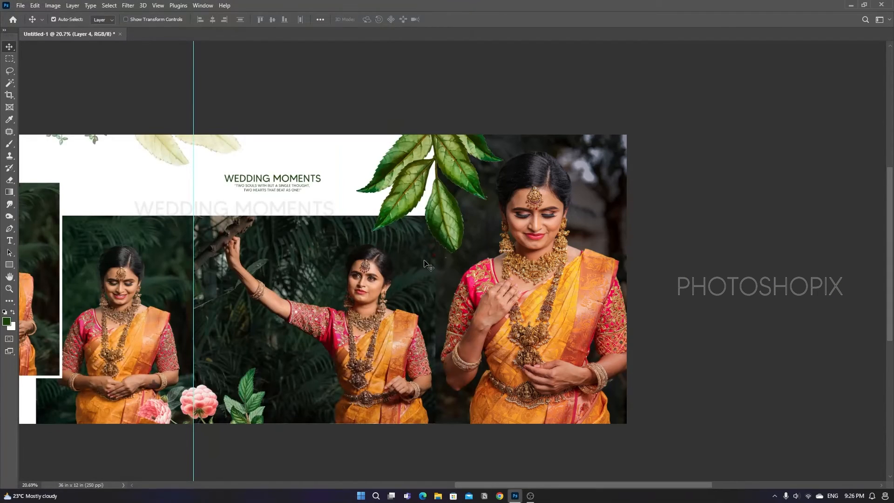
Step: Apply Curves to the large portrait at the spread's far end, lowering Red from input 94 to output 88 and lifting the RGB midtones slightly
{"action": "scroll", "coordinate": [425, 264], "scroll_direction": "left", "scroll_amount": 5}
{"action": "left_click_drag", "start_coordinate": [796, 276], "coordinate": [638, 282]}
{"action": "scroll", "coordinate": [650, 249], "scroll_direction": "up", "scroll_amount": 4}
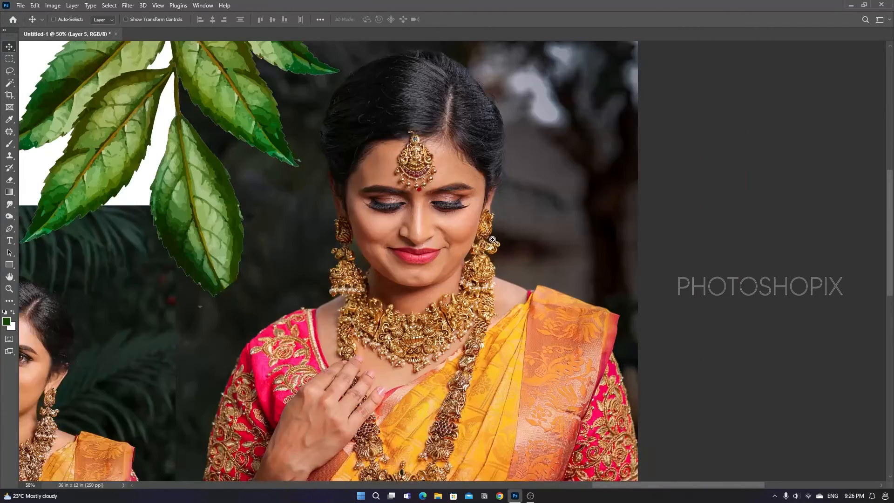
{"action": "scroll", "coordinate": [503, 246], "scroll_direction": "up", "scroll_amount": 2}
{"action": "key", "text": "ctrl+m"}
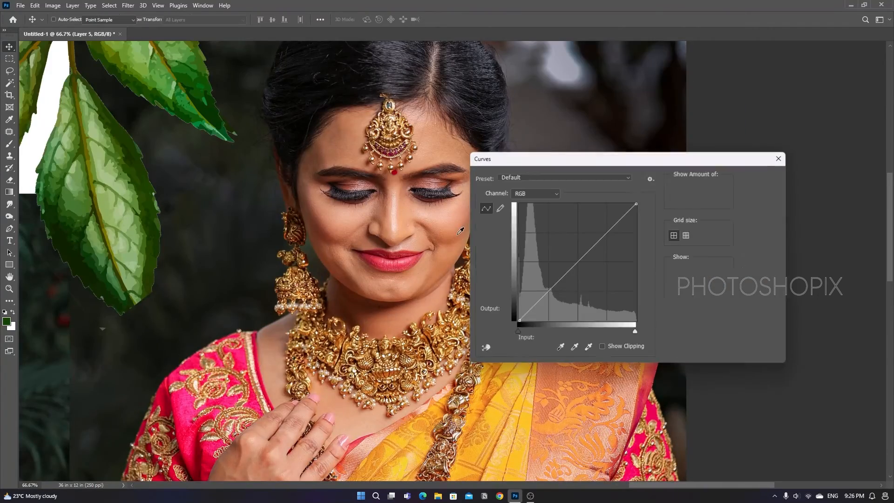
{"action": "key", "text": "alt+3"}
{"action": "key", "text": "ctrl+plus"}
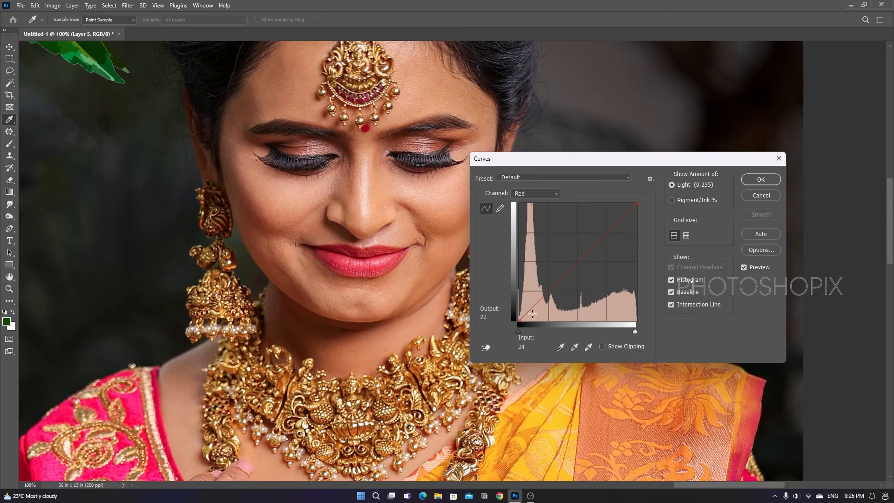
{"action": "left_click", "coordinate": [562, 279]}
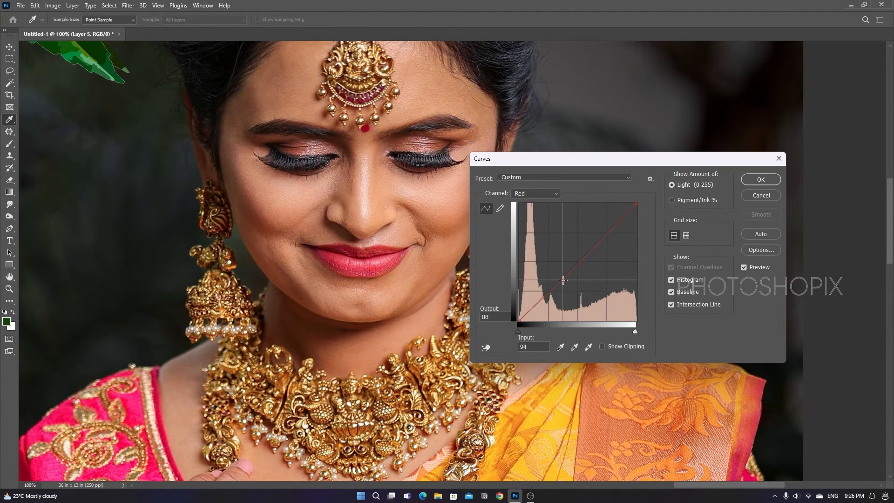
{"action": "key", "text": "alt+2"}
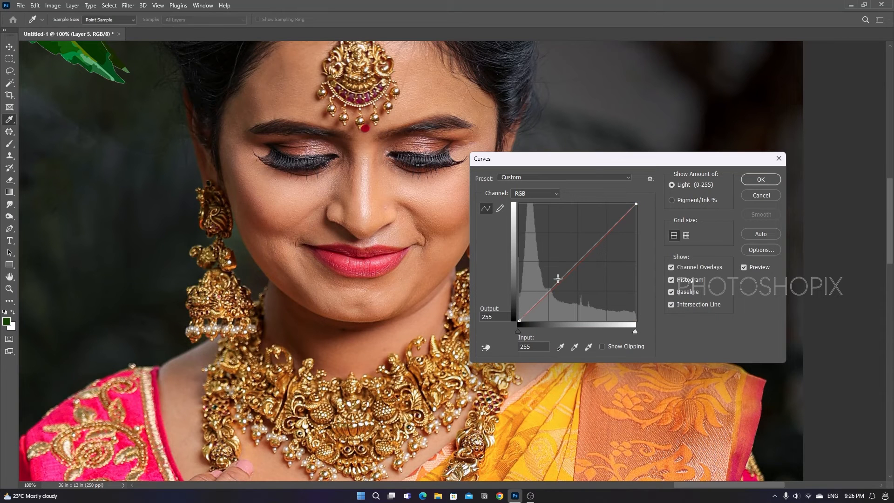
{"action": "left_click", "coordinate": [558, 278]}
{"action": "key", "text": "Return"}
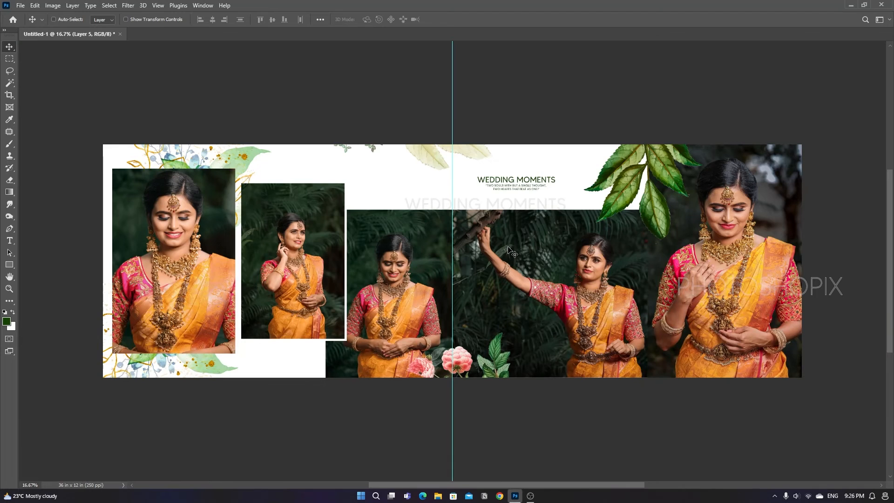
{"action": "key", "text": "ctrl+shift+f"}
{"action": "type", "text": "0"}
{"action": "key", "text": "Return"}
Step: Brighten the midtones of the third portrait, the one just before the centre guide, slightly with an RGB Curves adjustment
{"action": "left_click_drag", "start_coordinate": [510, 277], "coordinate": [512, 285]}
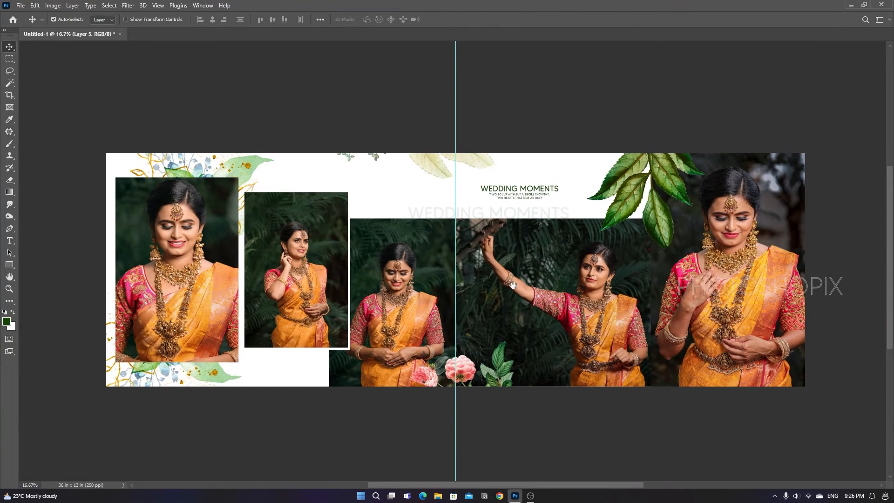
{"action": "left_click", "coordinate": [394, 299]}
{"action": "scroll", "coordinate": [396, 287], "scroll_direction": "up", "scroll_amount": 1}
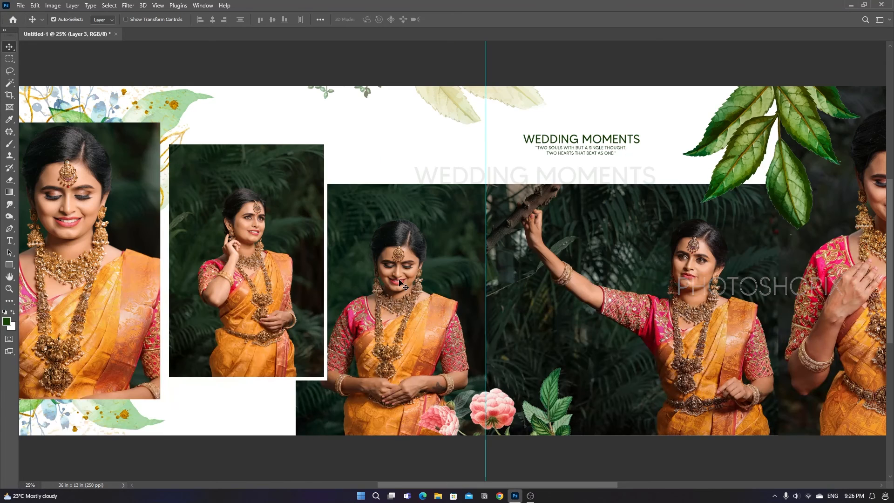
{"action": "key", "text": "ctrl+m"}
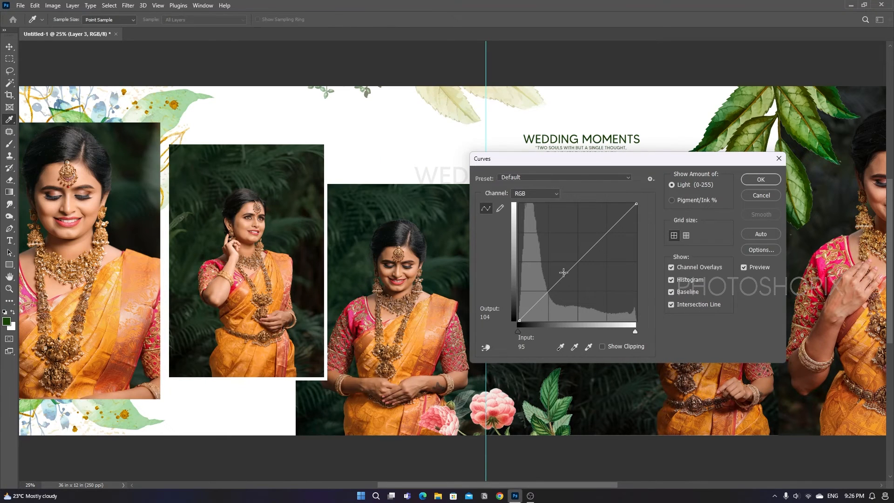
{"action": "left_click", "coordinate": [564, 273]}
{"action": "key", "text": "Return"}
Step: Brighten the white-bordered second portrait with Curves, placing an RGB point at input 92, output 99
{"action": "left_click_drag", "start_coordinate": [252, 234], "coordinate": [294, 238]}
{"action": "left_click", "coordinate": [313, 244]}
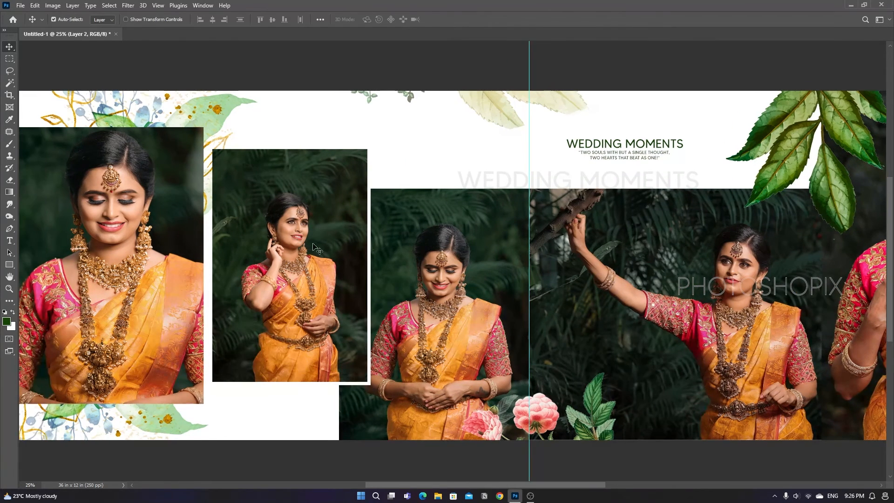
{"action": "key", "text": "ctrl+m"}
{"action": "left_click", "coordinate": [562, 275]}
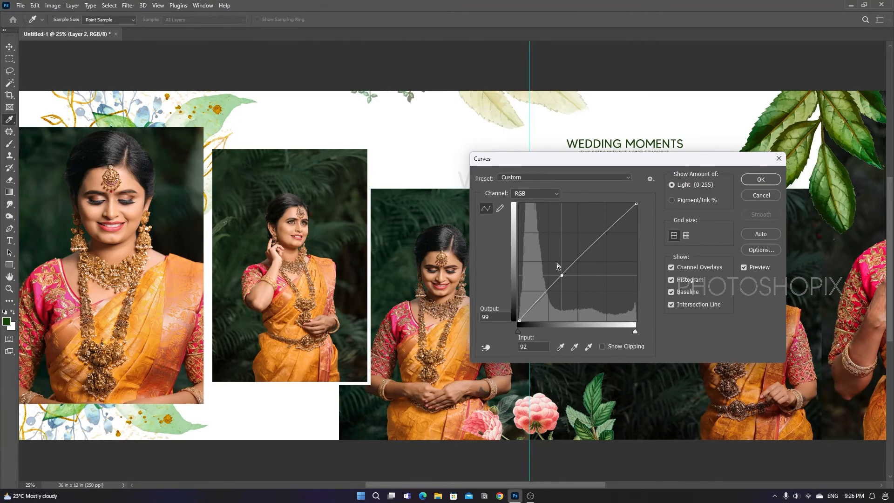
{"action": "key", "text": "Return"}
Step: Create a new layer above all the others and stamp all visible layers into it
{"action": "key", "text": "ctrl+minus"}
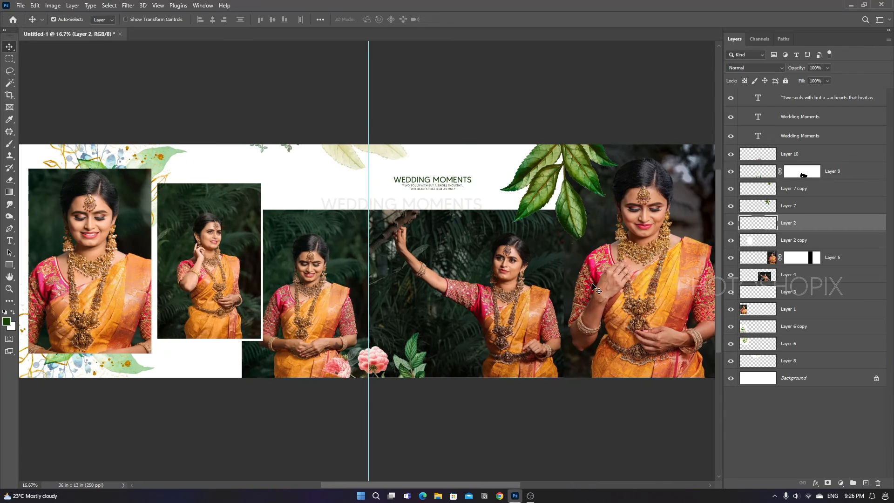
{"action": "key", "text": "F7"}
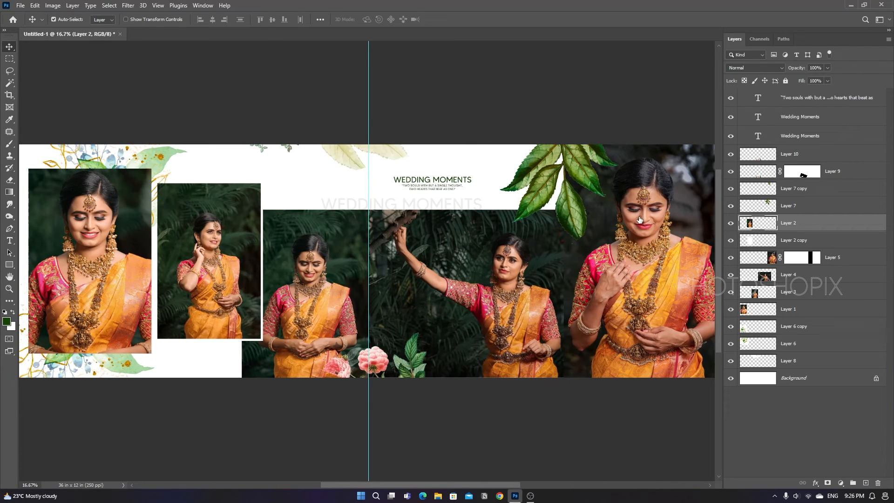
{"action": "key", "text": "alt+period"}
{"action": "key", "text": "F7"}
{"action": "key", "text": "ctrl+shift+n"}
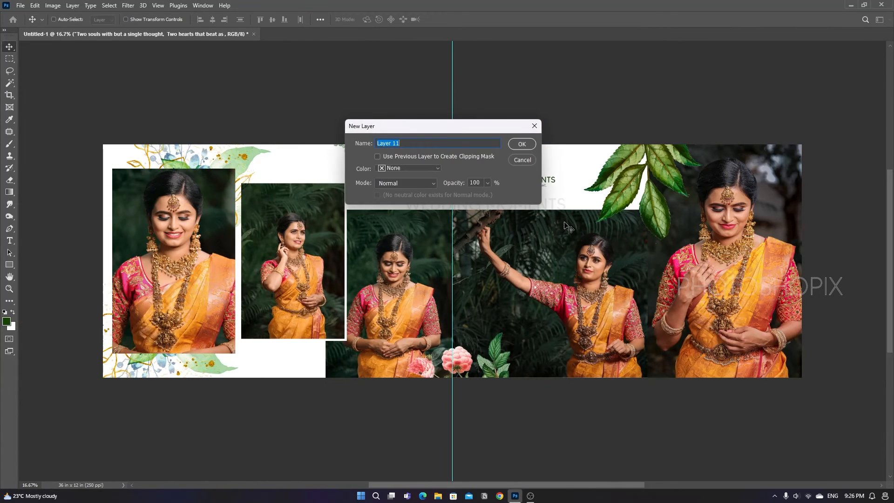
{"action": "key", "text": "Return"}
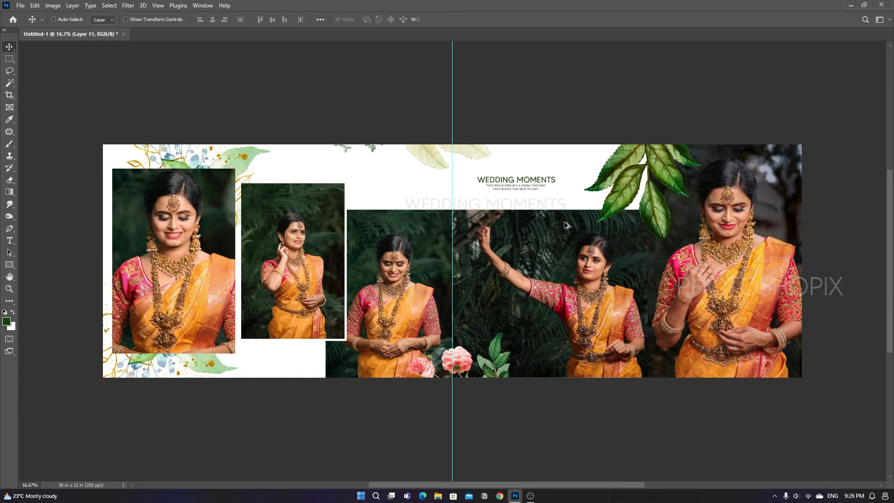
{"action": "key", "text": "ctrl+alt+shift+e"}
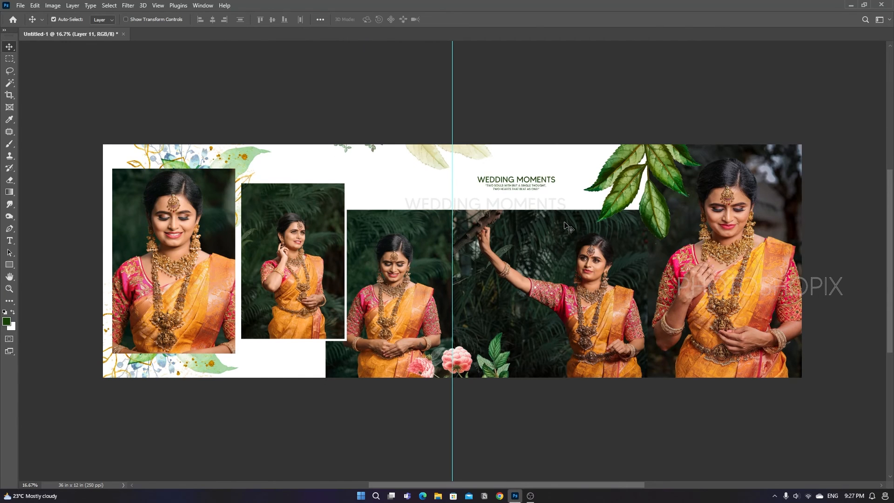
{"action": "key", "text": "F7"}
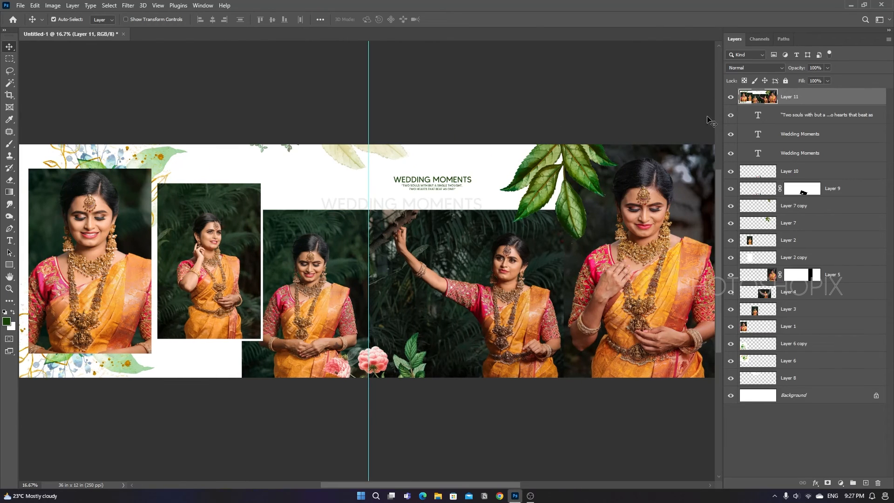
{"action": "left_click_drag", "start_coordinate": [557, 216], "coordinate": [557, 276]}
{"action": "key", "text": "ctrl+z"}
{"action": "key", "text": "F7"}
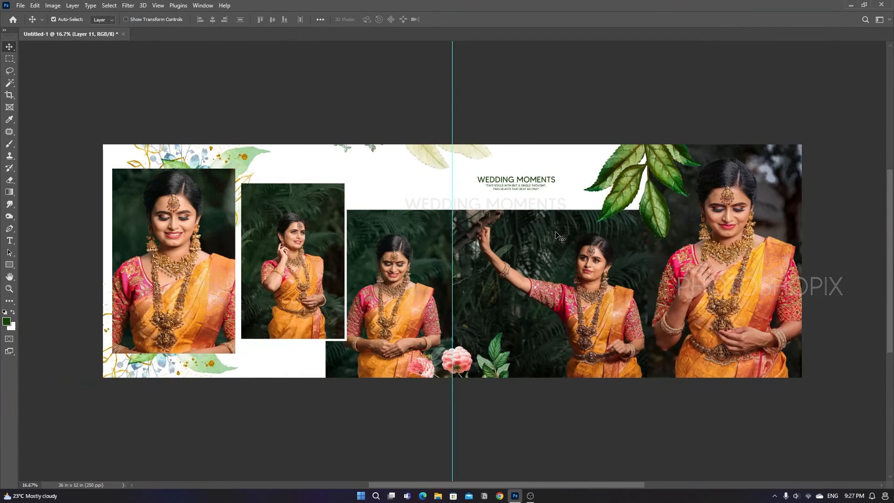
Step: Apply a Color Balance adjustment to the stamped layer with the tone balance set to Highlights
{"action": "key", "text": "ctrl+0"}
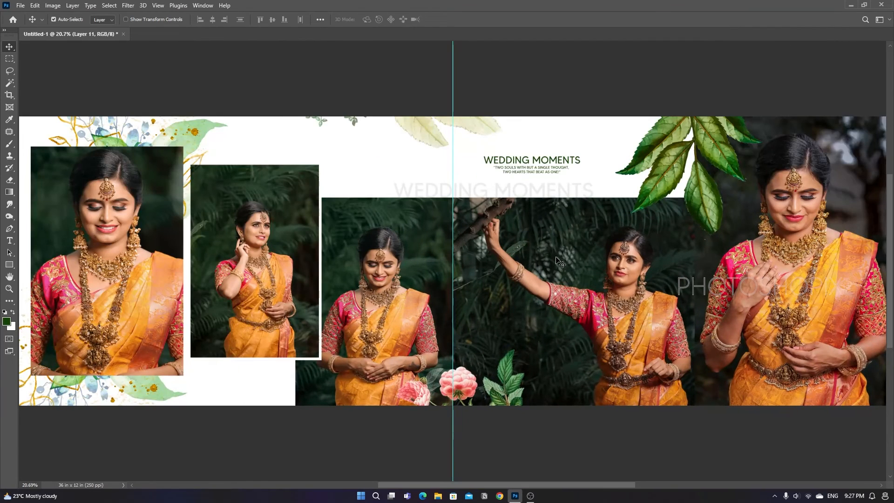
{"action": "left_click_drag", "start_coordinate": [585, 290], "coordinate": [569, 291]}
{"action": "key", "text": "ctrl+m"}
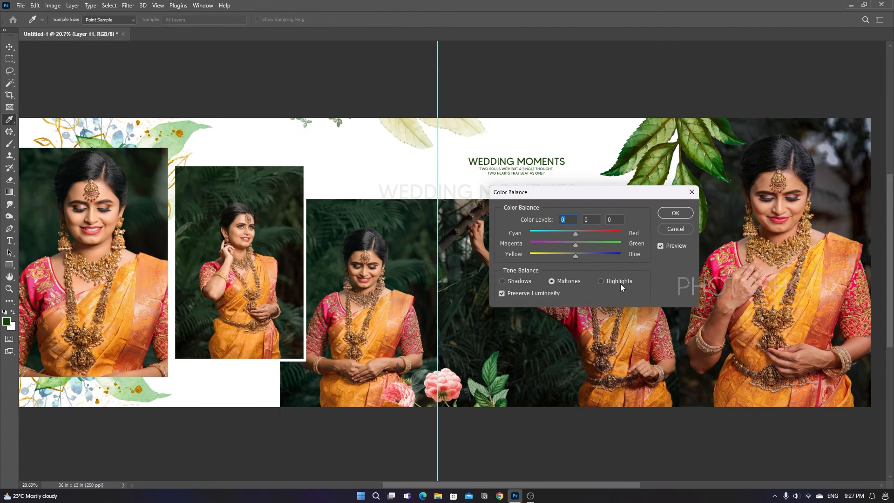
{"action": "left_click", "coordinate": [615, 281]}
{"action": "key", "text": "Return"}
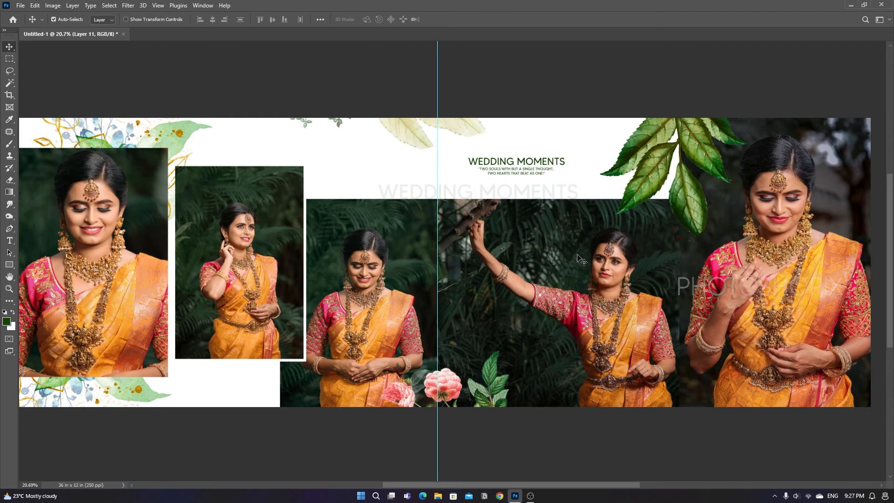
Step: Switch to full screen mode with the menu bar and examine the finished spread fitted to the screen
{"action": "key", "text": "ctrl+minus"}
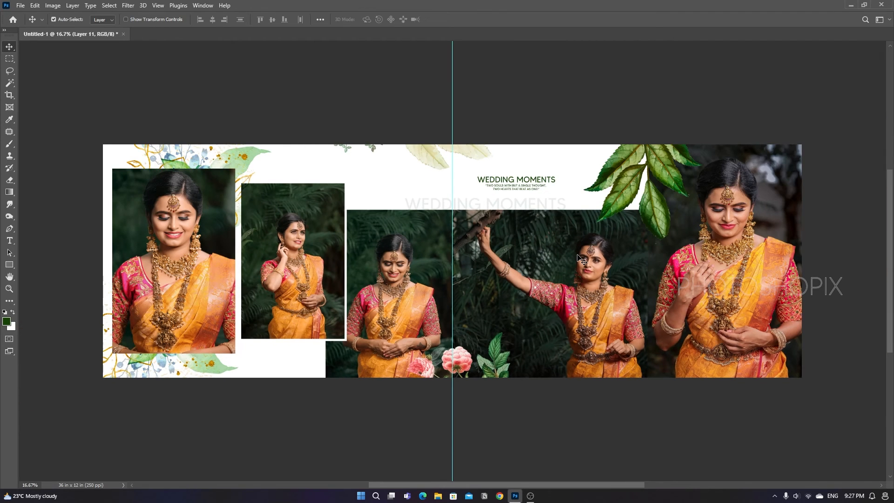
{"action": "key", "text": "f"}
{"action": "key", "text": "ctrl+0"}
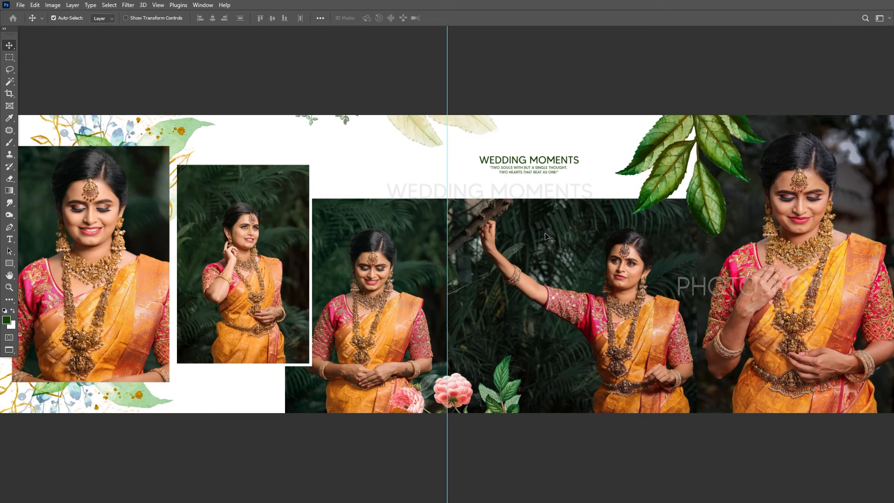
{"action": "mouse_move", "coordinate": [582, 270]}
{"action": "left_mouse_down"}
{"action": "mouse_move", "coordinate": [584, 285]}
{"action": "mouse_move", "coordinate": [583, 277]}
{"action": "left_mouse_up"}
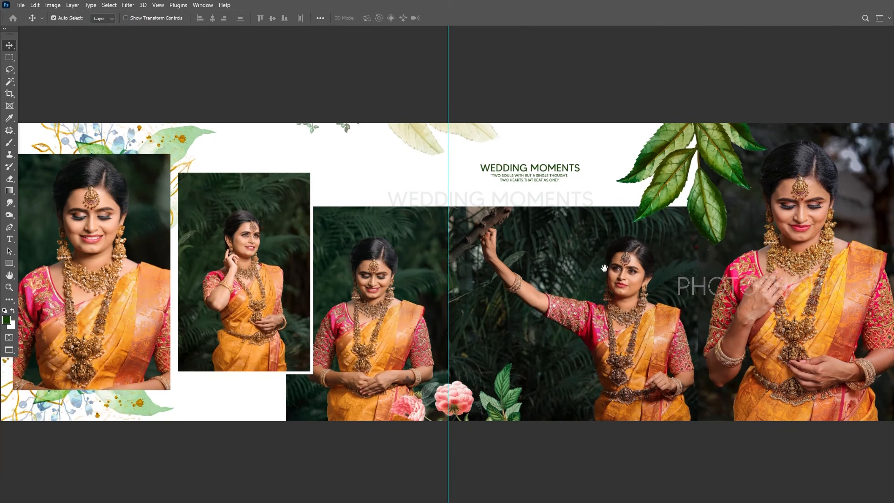